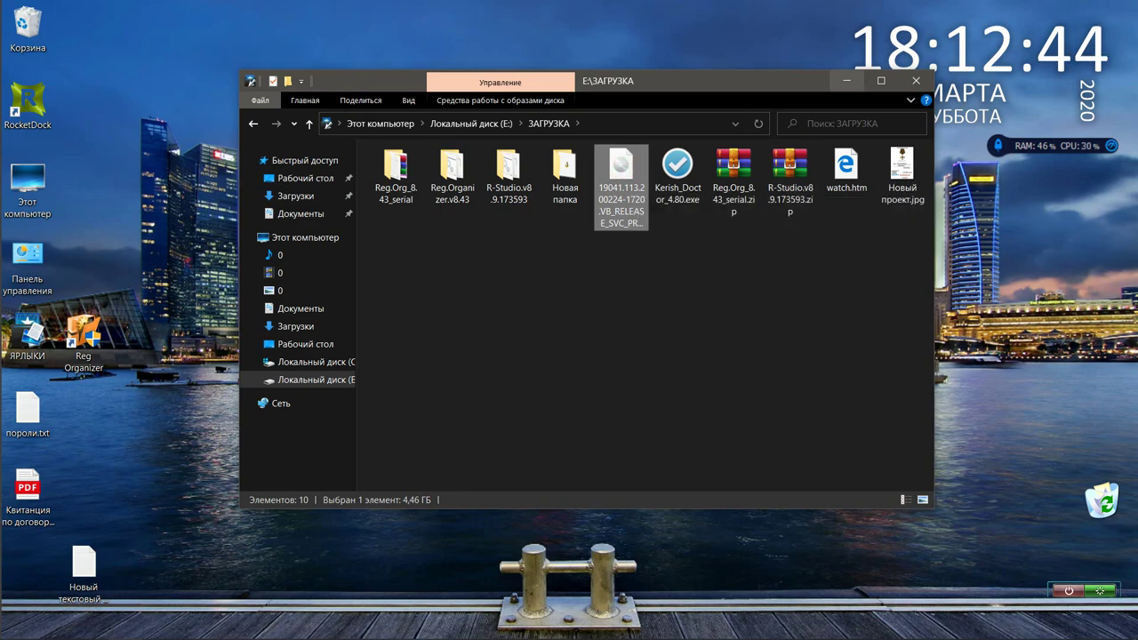
# - Minimize the file window, switch to Yandex Browser, and open the TechBench by WZT and Uup rg-adguard.net sites in separate new tabs
pyautogui.click(846, 80)
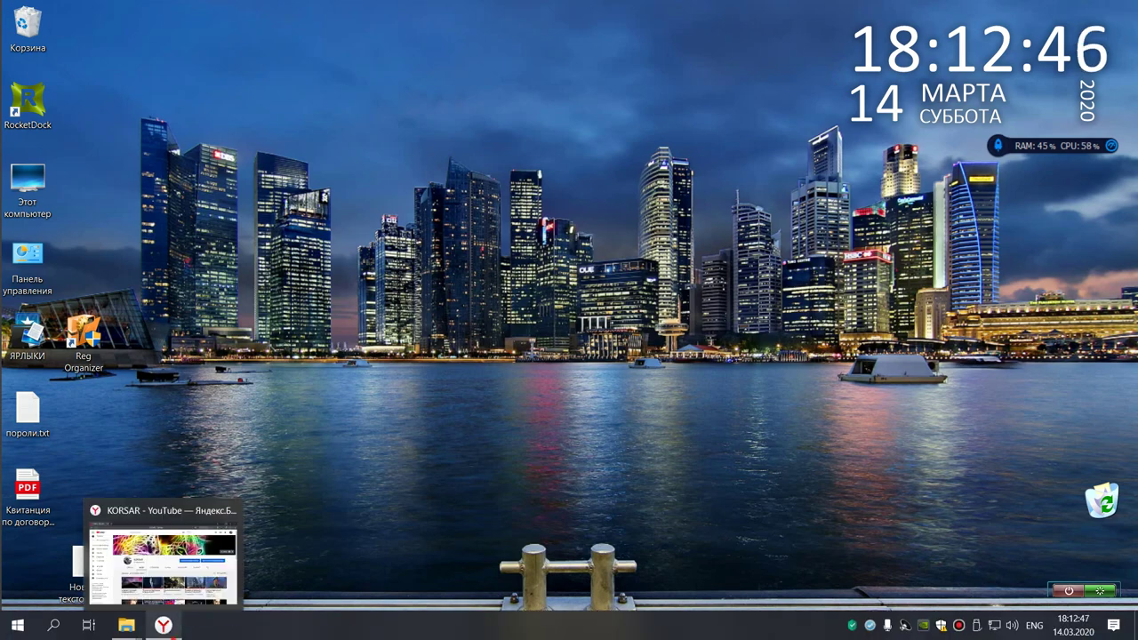
pyautogui.click(164, 625)
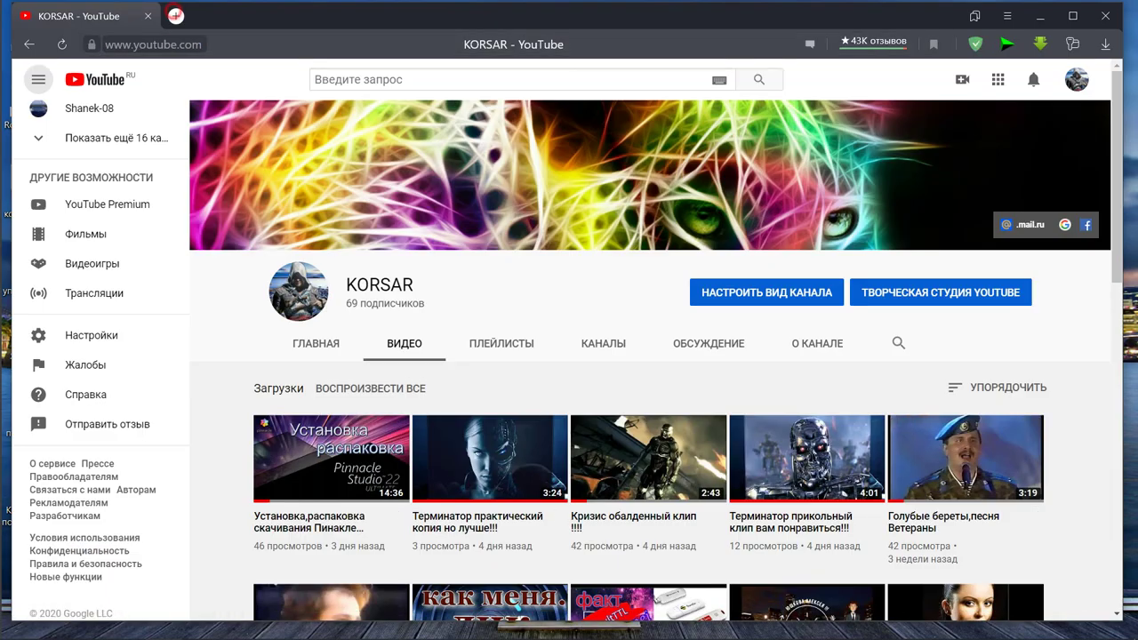
pyautogui.click(175, 16)
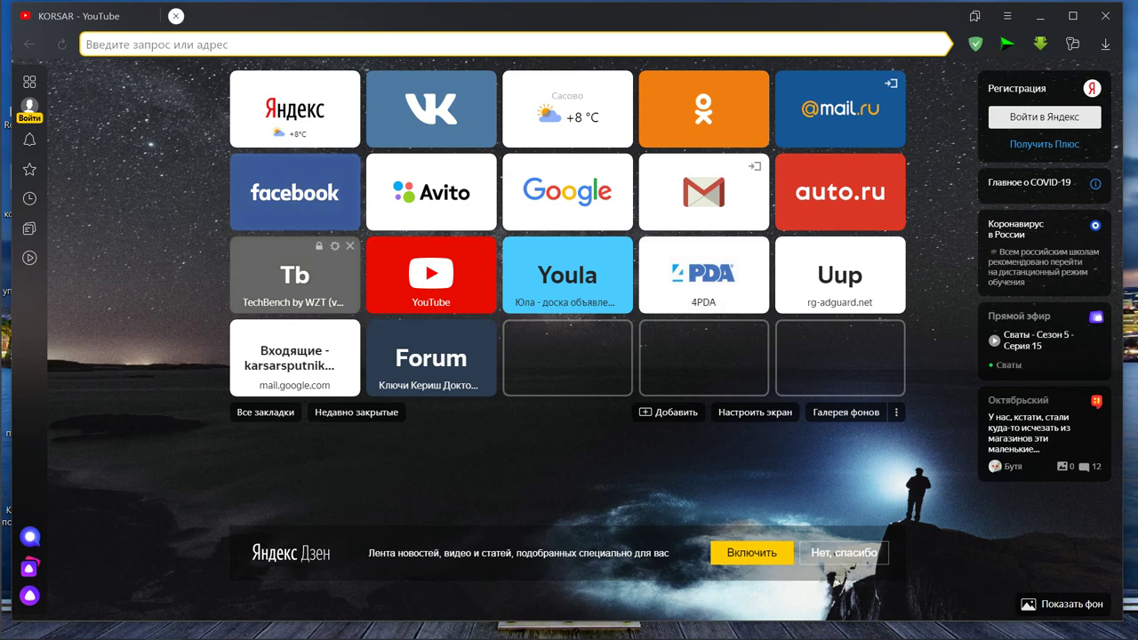
pyautogui.click(322, 297)
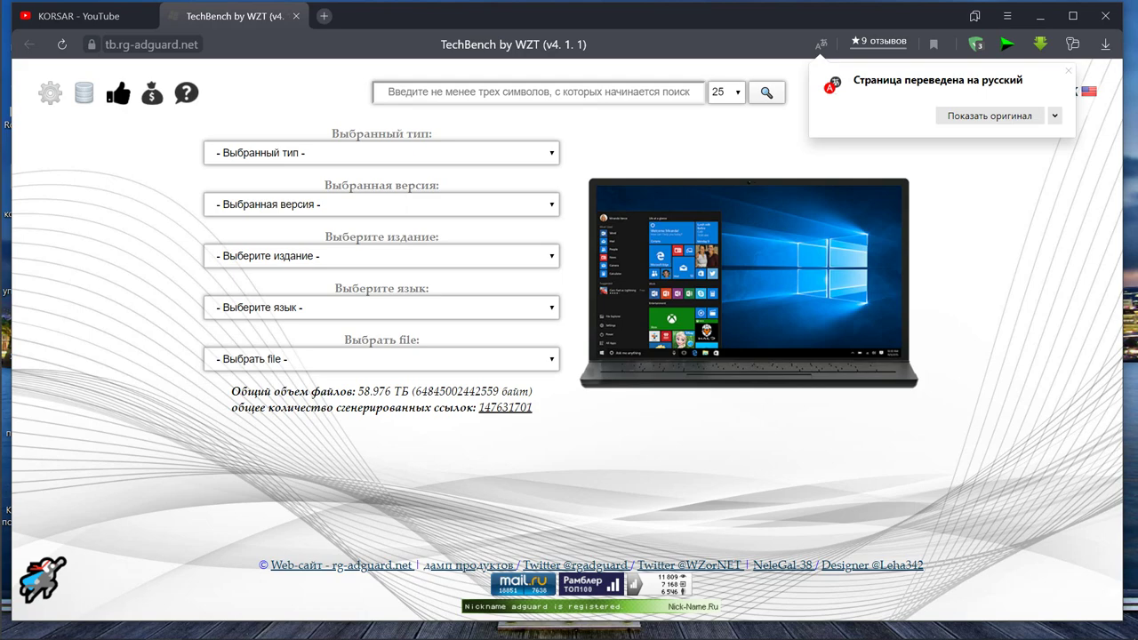
pyautogui.click(324, 16)
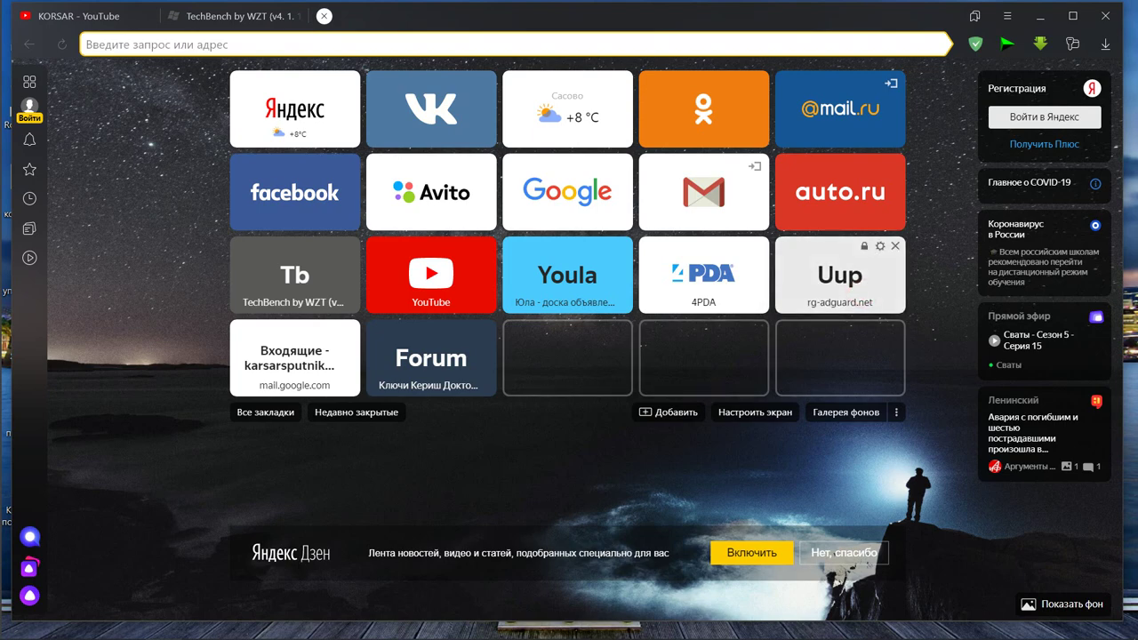
pyautogui.click(849, 286)
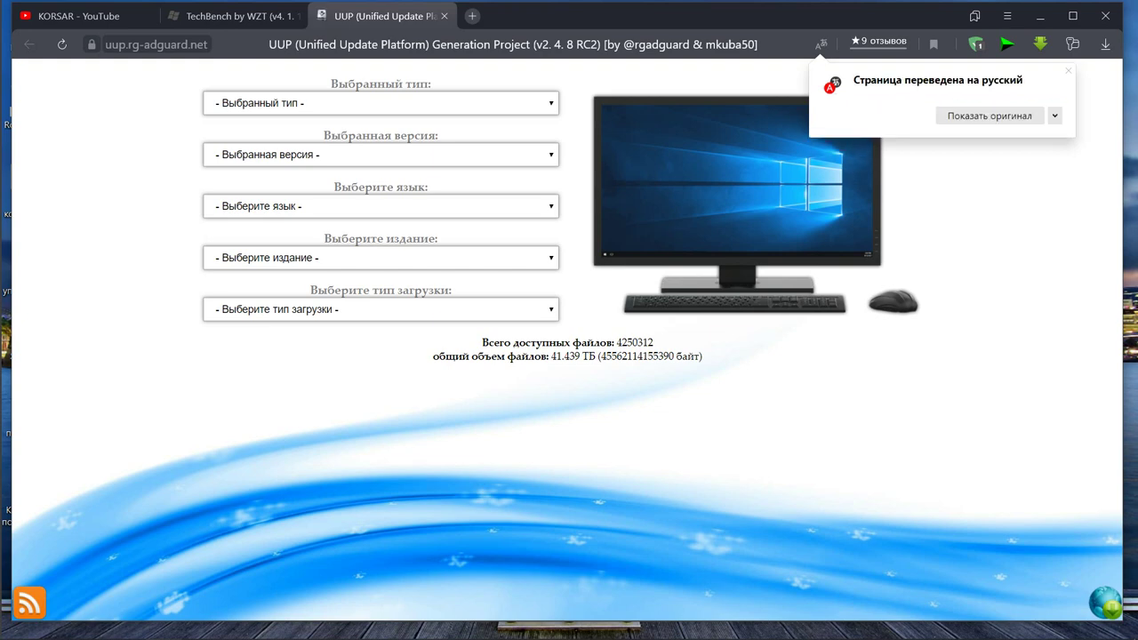
# - Compare the TechBench and UUP Generation Project pages, including their selection forms and the total file volume, ending on TechBench
pyautogui.click(275, 16)
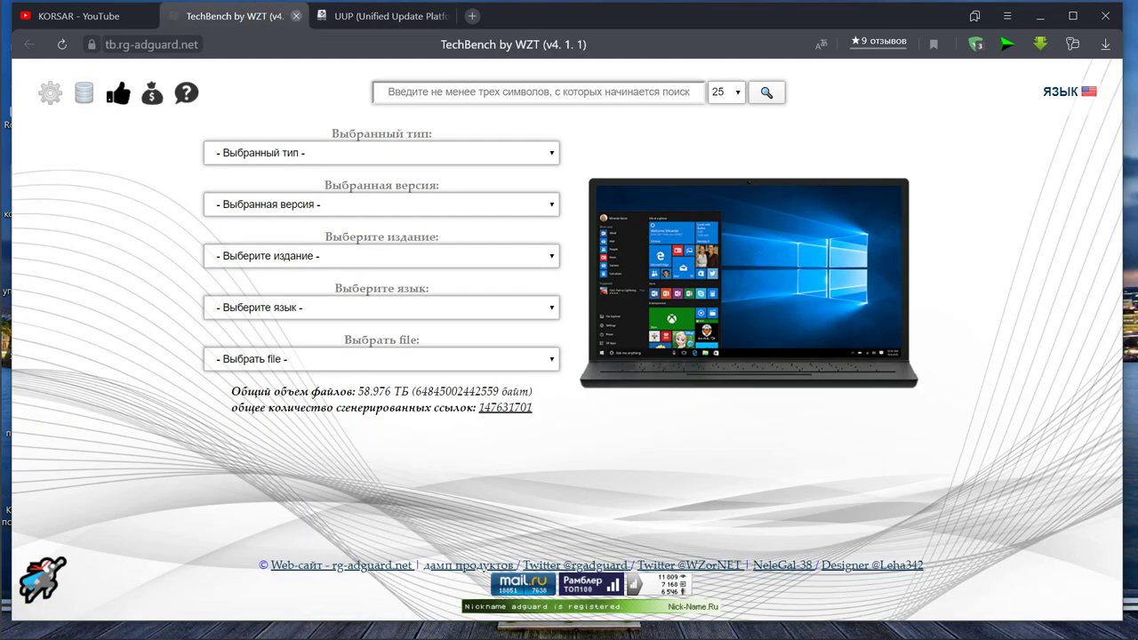
pyautogui.click(383, 16)
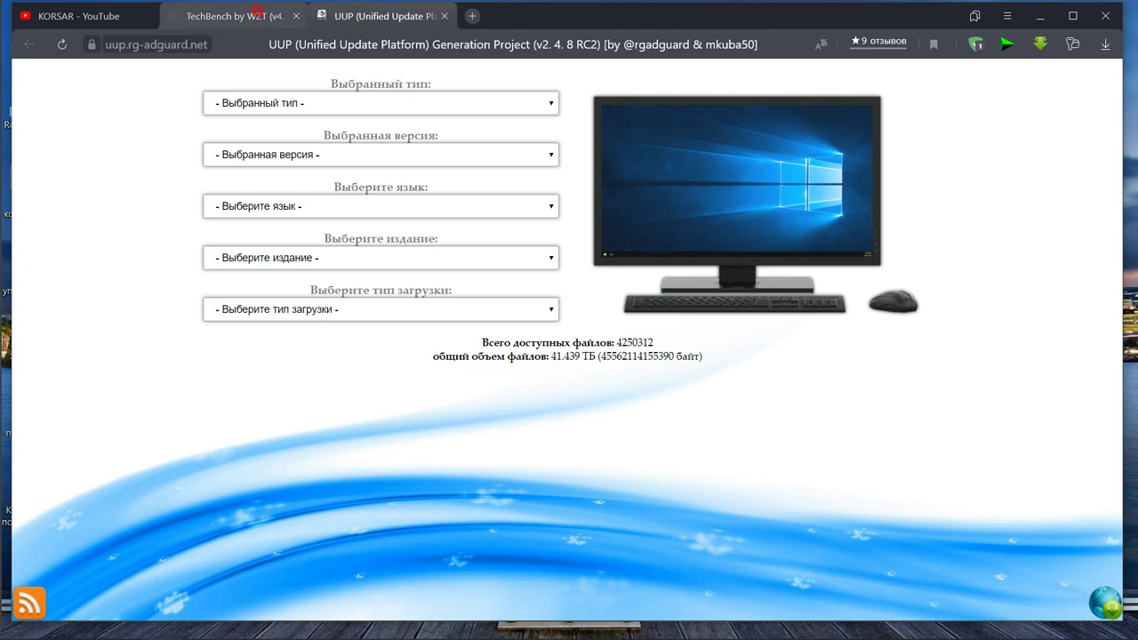
pyautogui.click(231, 16)
pyautogui.moveTo(258, 89); pyautogui.dragTo(568, 434)
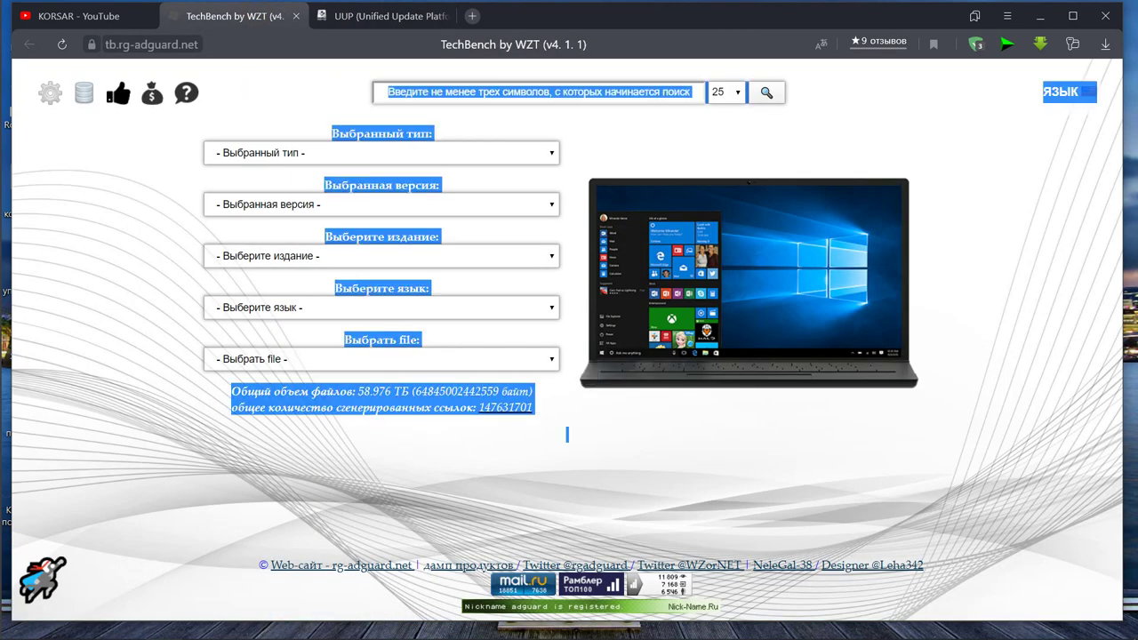
pyautogui.click(916, 487)
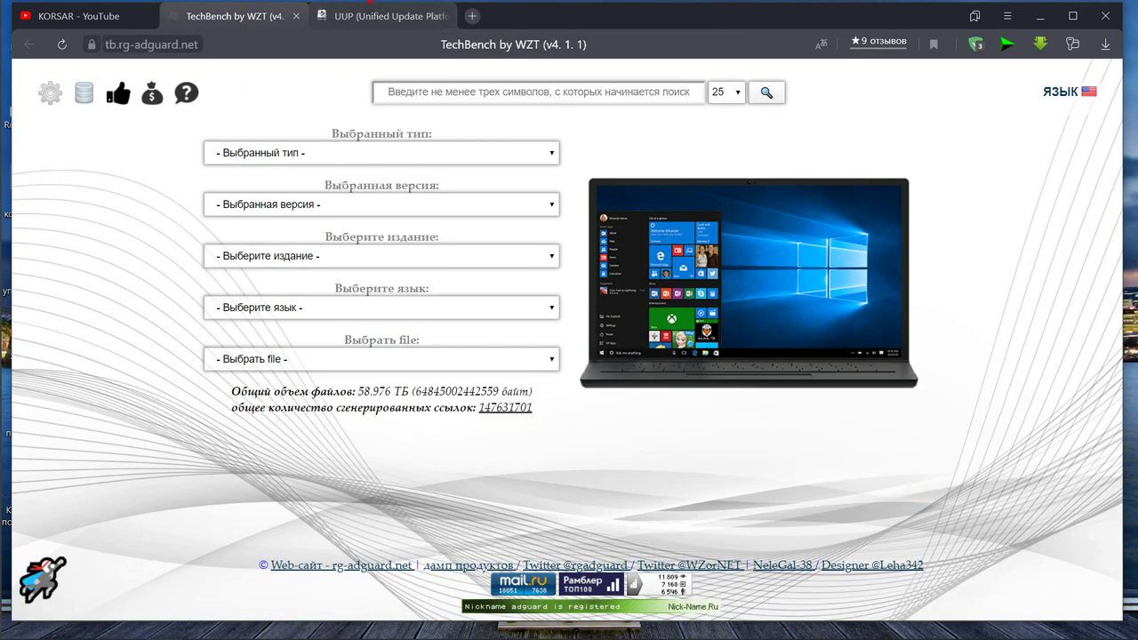
pyautogui.click(412, 18)
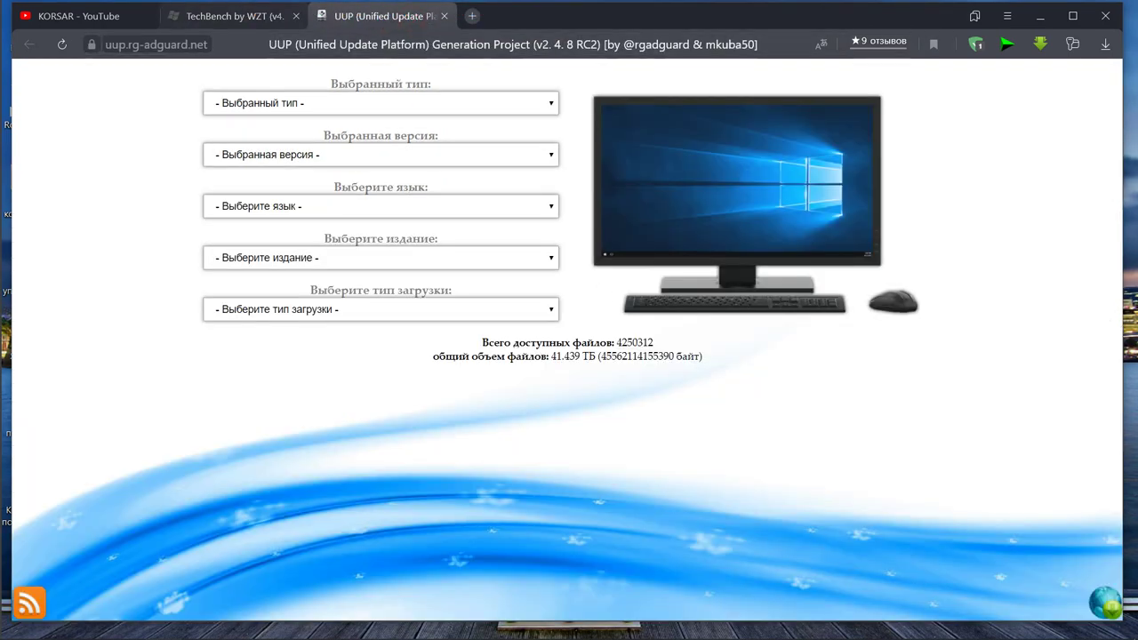
pyautogui.click(276, 16)
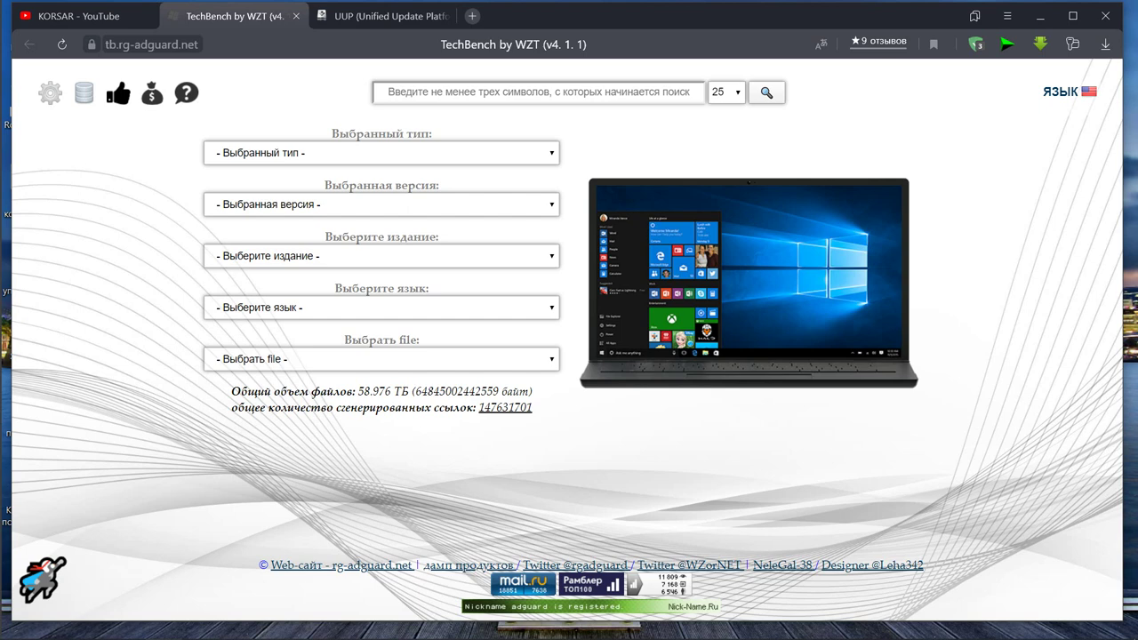
pyautogui.moveTo(358, 391); pyautogui.dragTo(398, 391)
pyautogui.click(528, 477)
# - Set the TechBench type to Окна (Окончательные) and examine the Windows versions offered
pyautogui.click(551, 153)
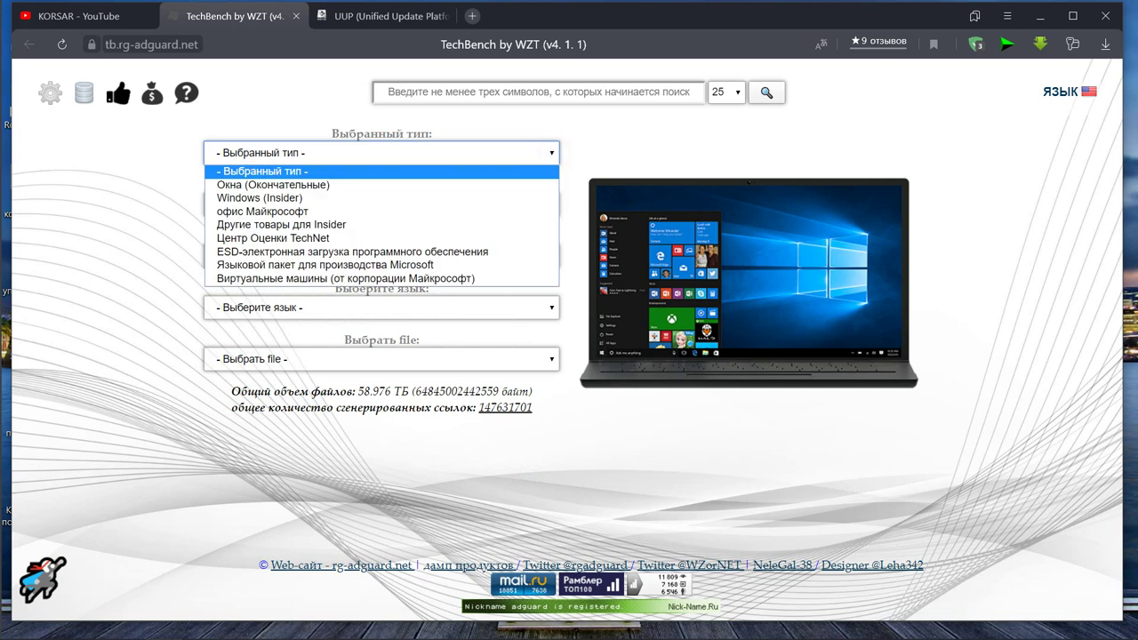
pyautogui.click(539, 185)
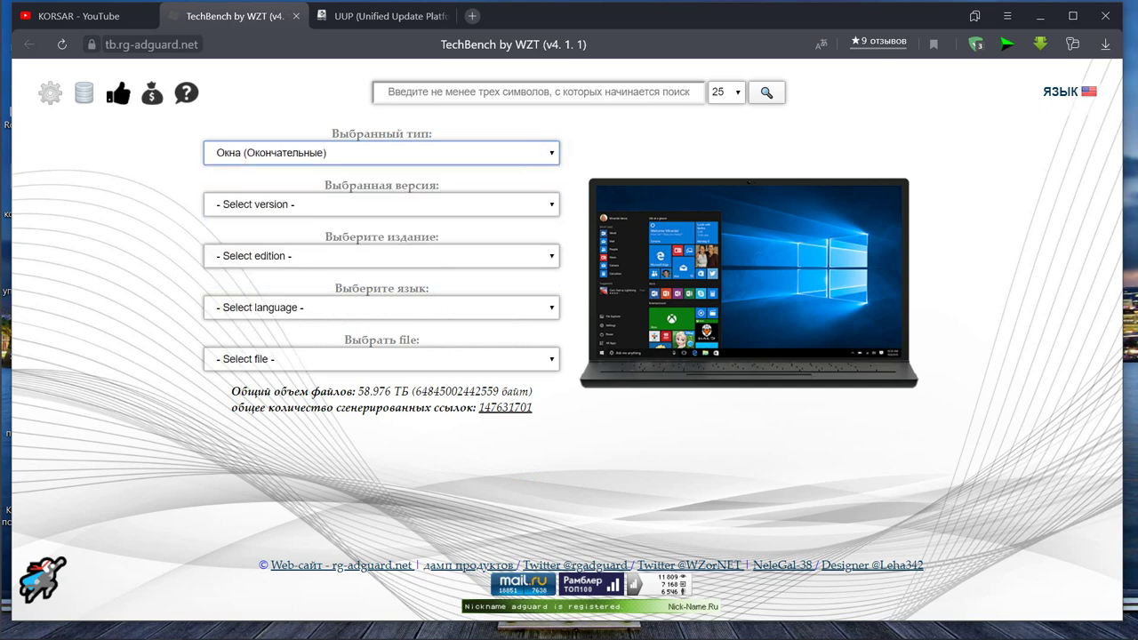
pyautogui.click(546, 204)
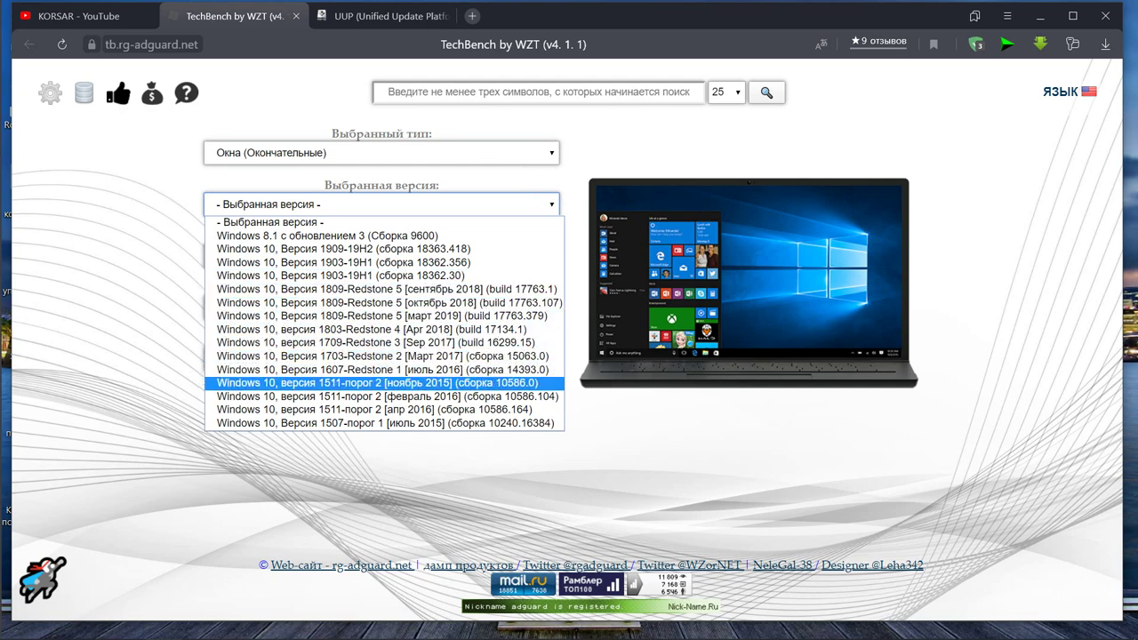
pyautogui.press('Escape')
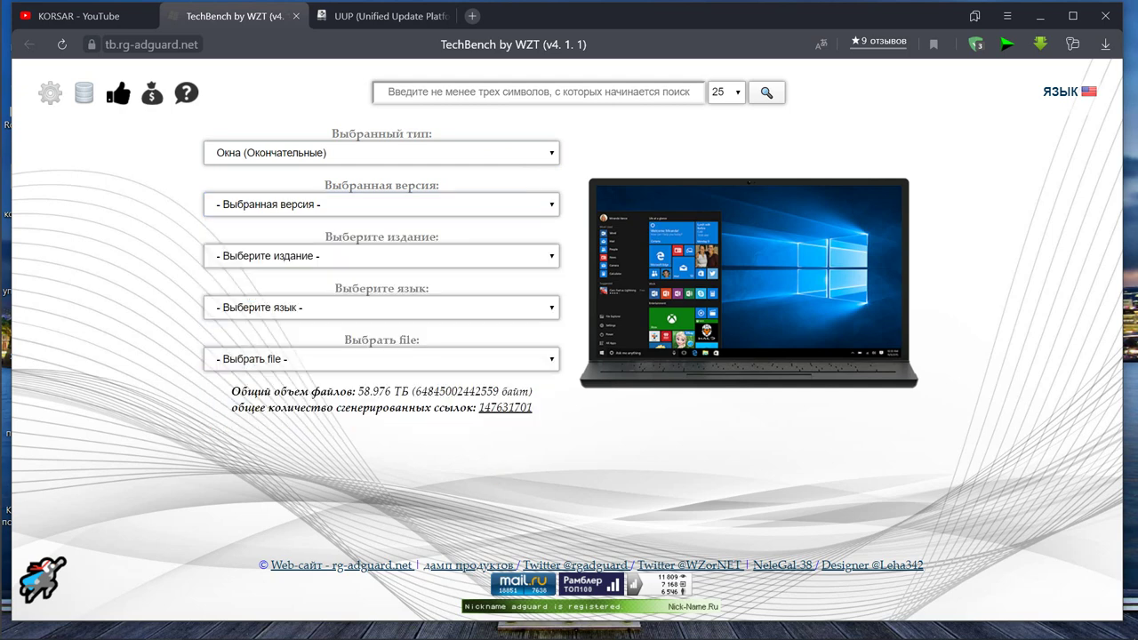
# - Set the type to Windows (Insider) and look through the Insider Preview builds offered as versions
pyautogui.hotkey('shift', 'Tab')
pyautogui.hotkey('alt', 'Down')
pyautogui.press('Down')
pyautogui.press('Return')
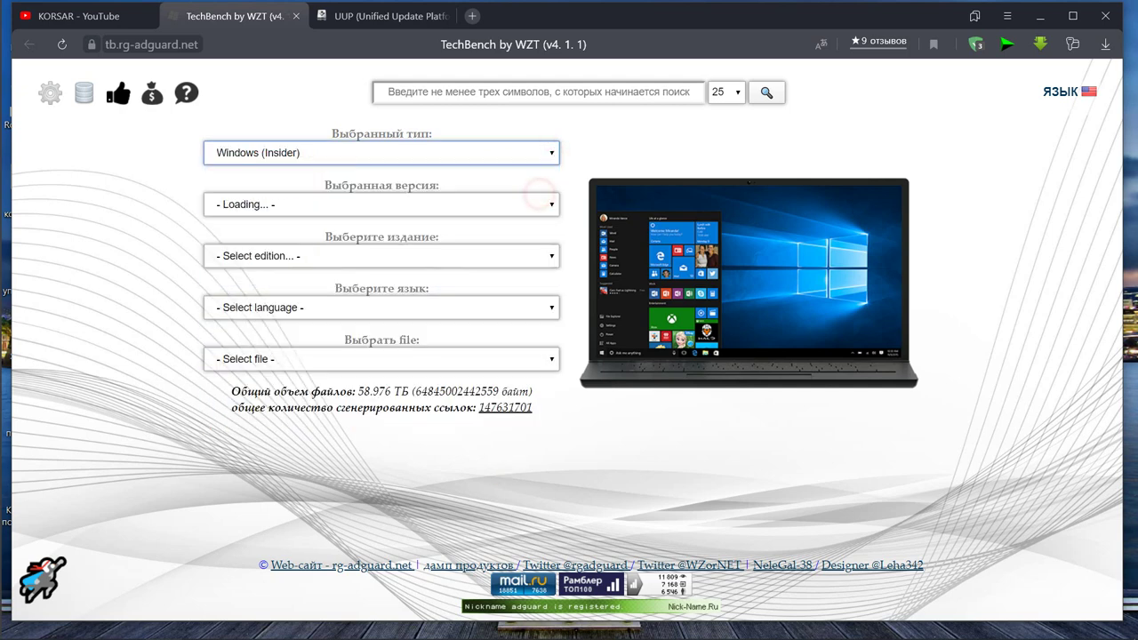
pyautogui.press('Tab')
pyautogui.hotkey('alt', 'Down')
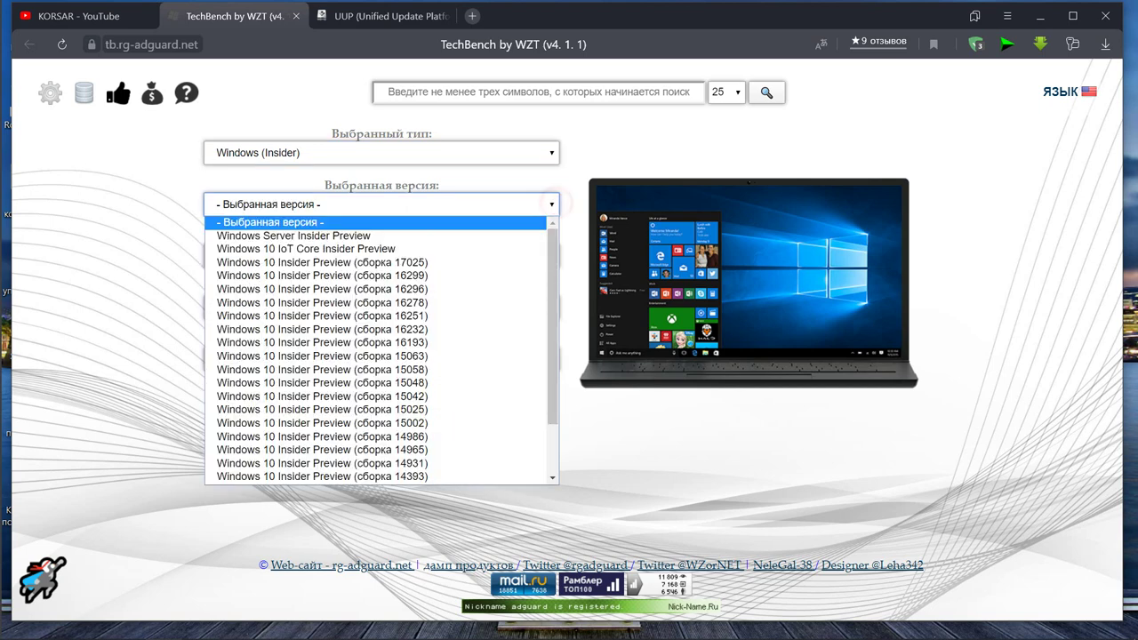
pyautogui.press('Down')
pyautogui.press('Down')
pyautogui.press('Down')
pyautogui.press('Down')
pyautogui.press('Down')
pyautogui.press('Down')
pyautogui.press('Down')
pyautogui.press('Down')
pyautogui.press('Down')
pyautogui.press('Down')
pyautogui.press('Down')
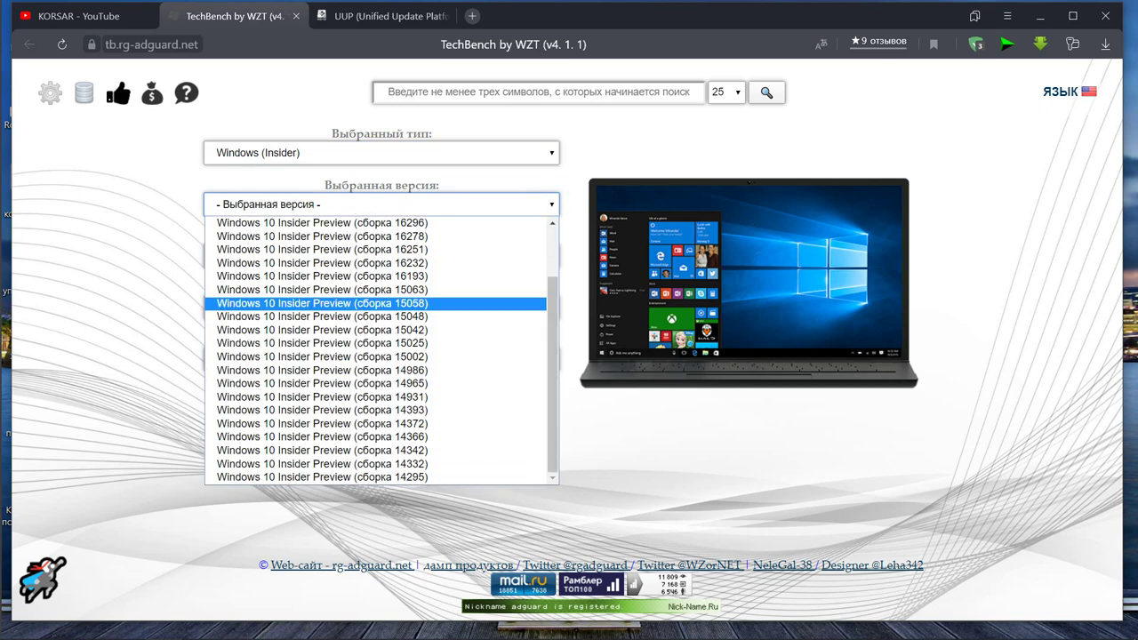
pyautogui.scroll(1, 380, 350)
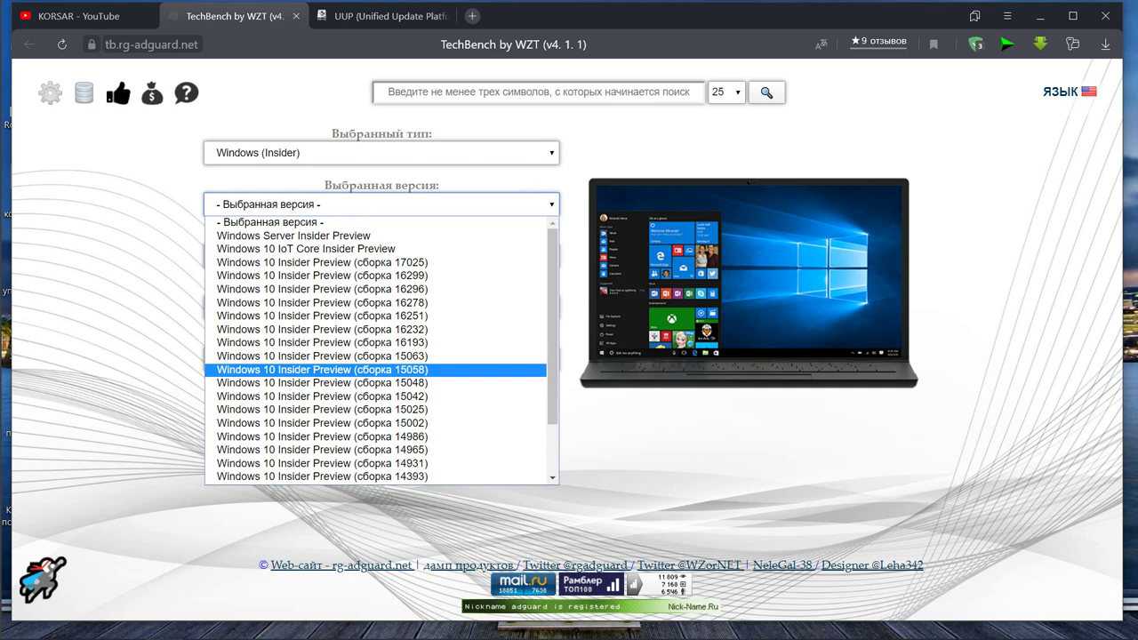
pyautogui.press('Up')
pyautogui.press('Up')
pyautogui.press('Up')
pyautogui.press('Up')
pyautogui.press('Up')
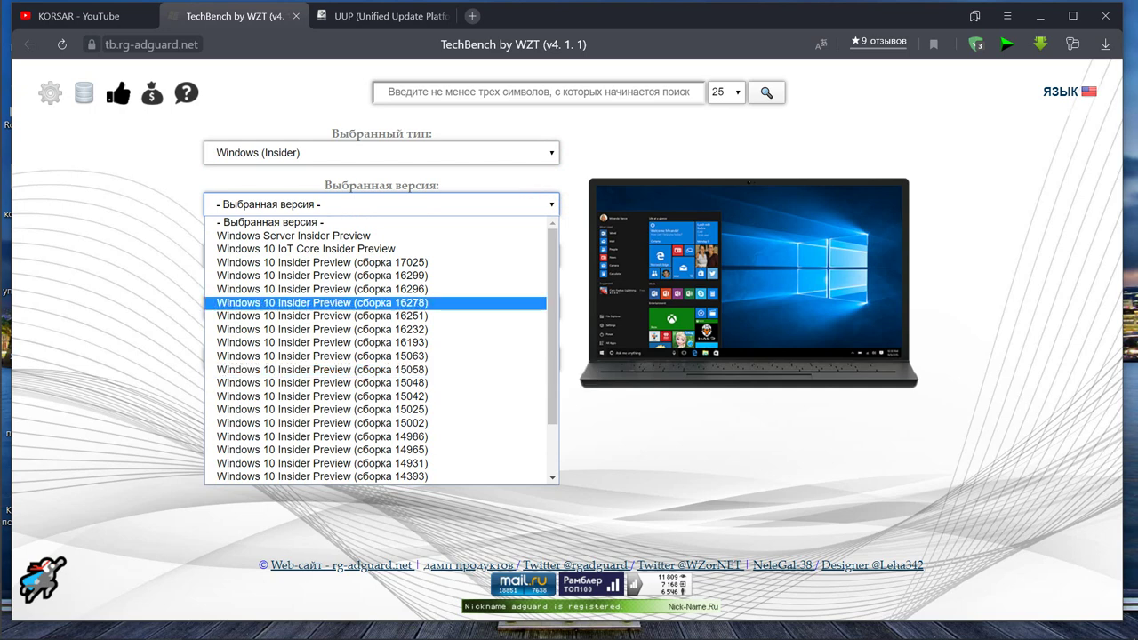
pyautogui.moveTo(567, 169); pyautogui.dragTo(567, 434)
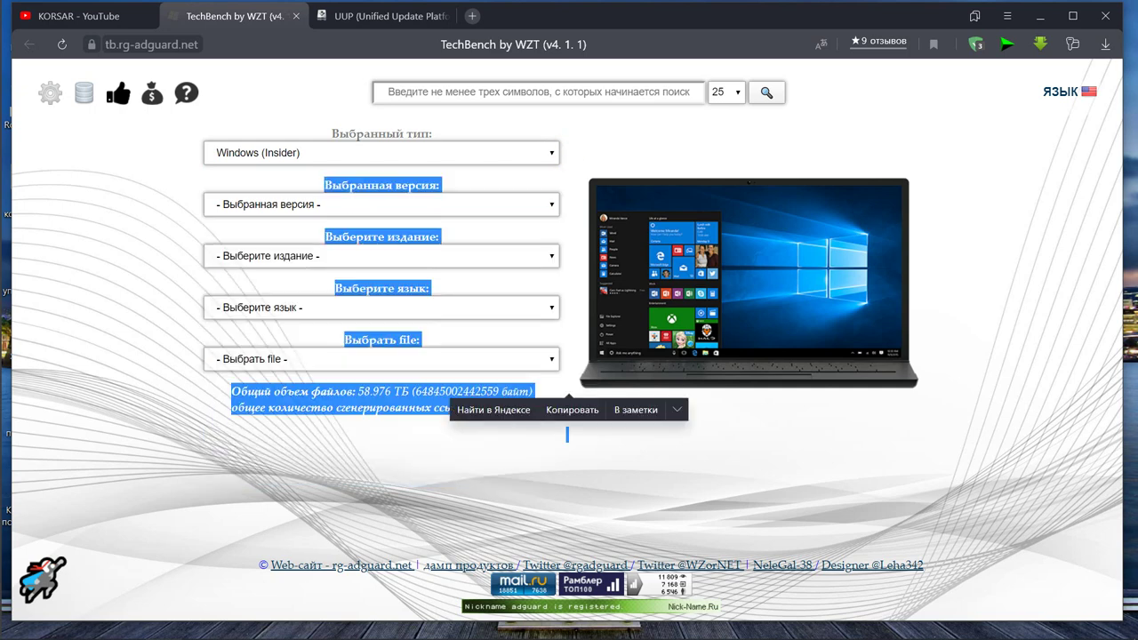
# - Set the type to офис Майкрософт and look through the Microsoft Office versions offered
pyautogui.click(552, 153)
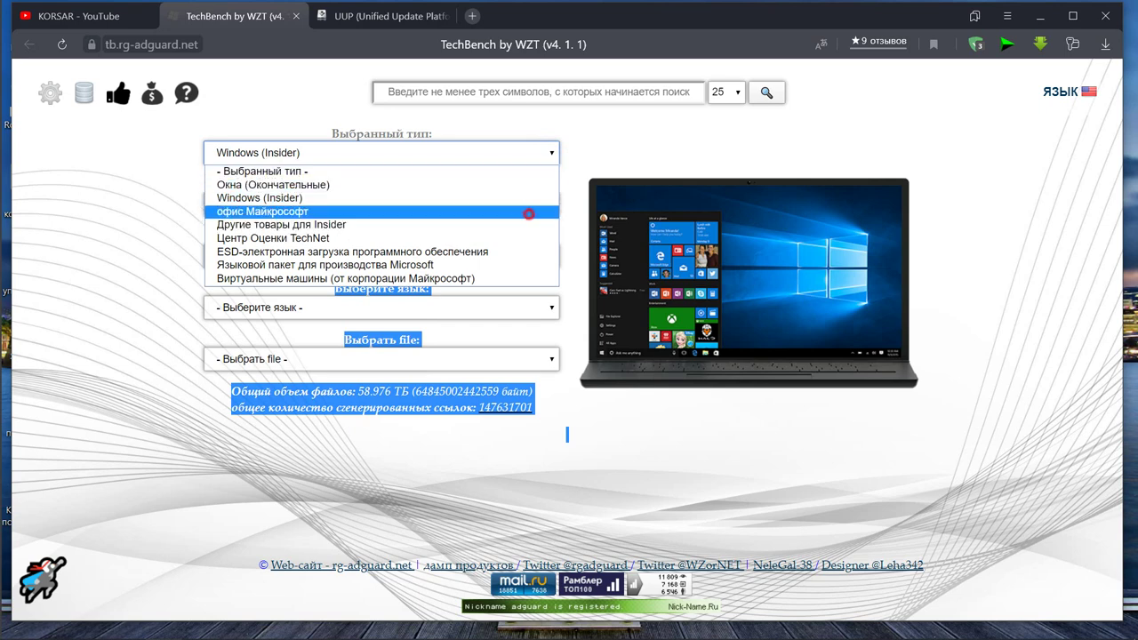
pyautogui.click(529, 211)
pyautogui.click(547, 205)
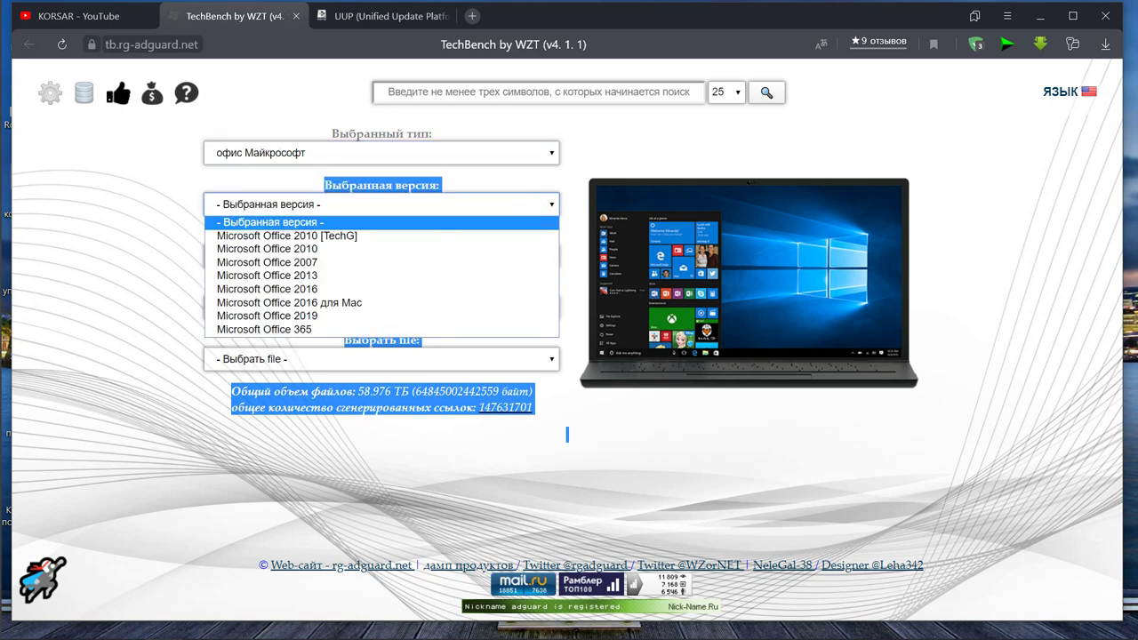
pyautogui.press('Down')
pyautogui.press('Down')
pyautogui.press('Down')
pyautogui.press('Down')
pyautogui.press('Down')
pyautogui.press('Down')
pyautogui.press('Down')
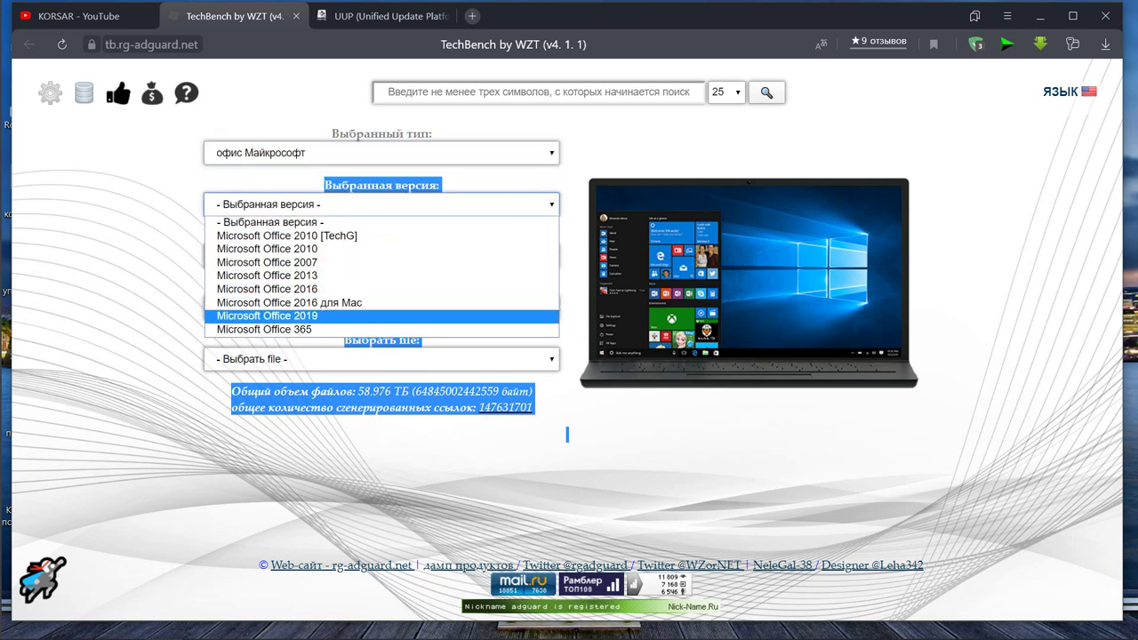
pyautogui.press('Up')
pyautogui.press('Up')
pyautogui.press('Up')
pyautogui.press('Up')
pyautogui.press('Up')
pyautogui.press('Up')
pyautogui.press('Up')
pyautogui.press('Up')
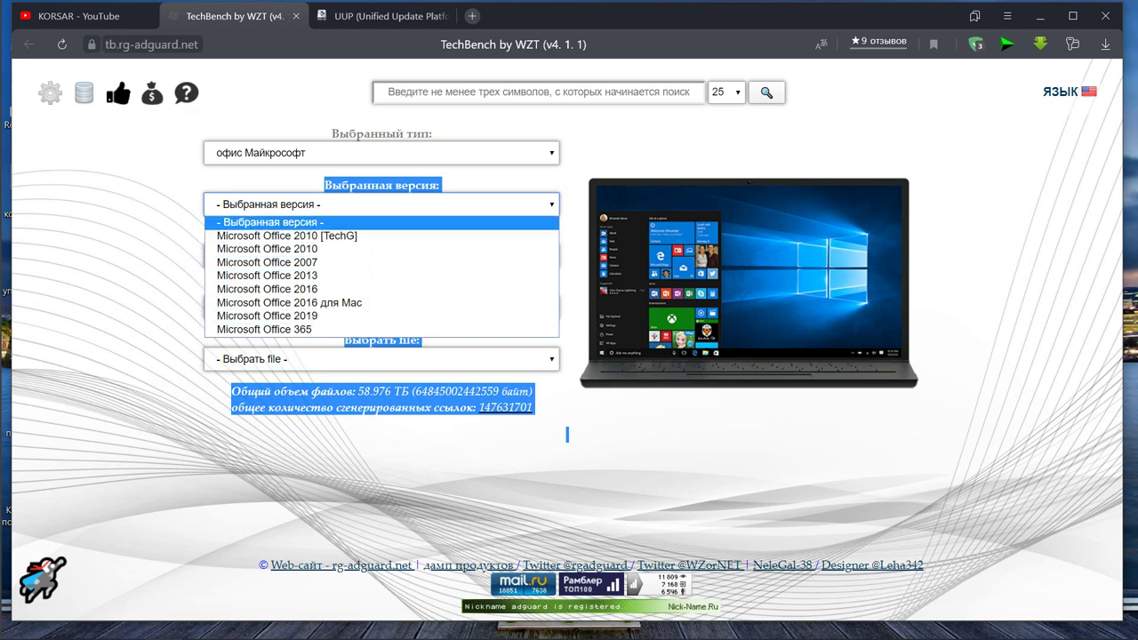
pyautogui.click(567, 435)
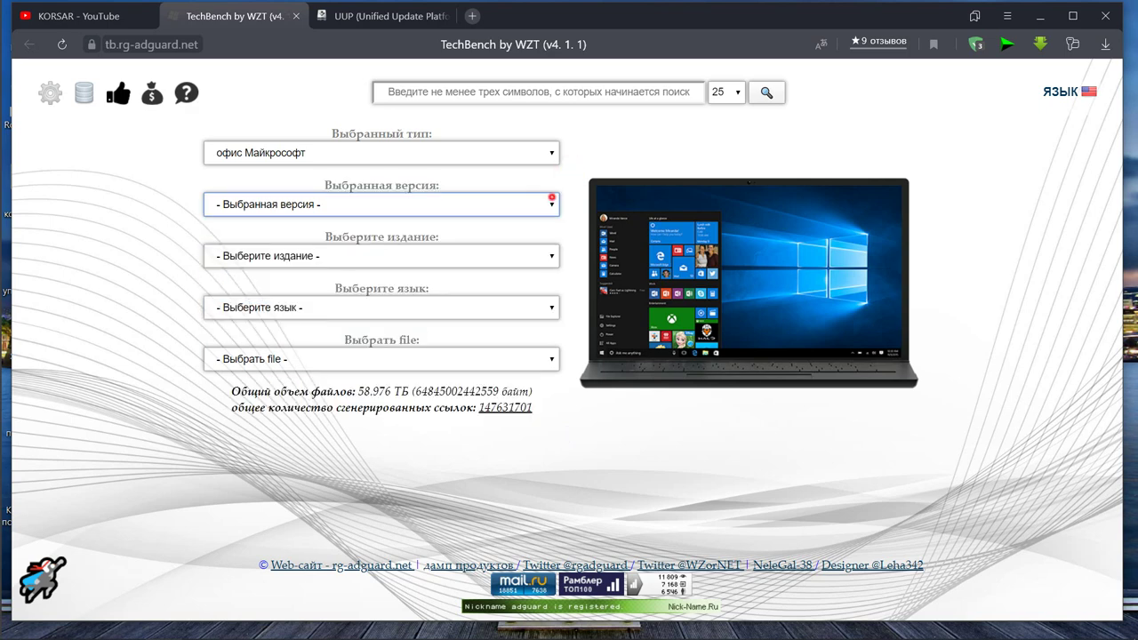
pyautogui.click(552, 203)
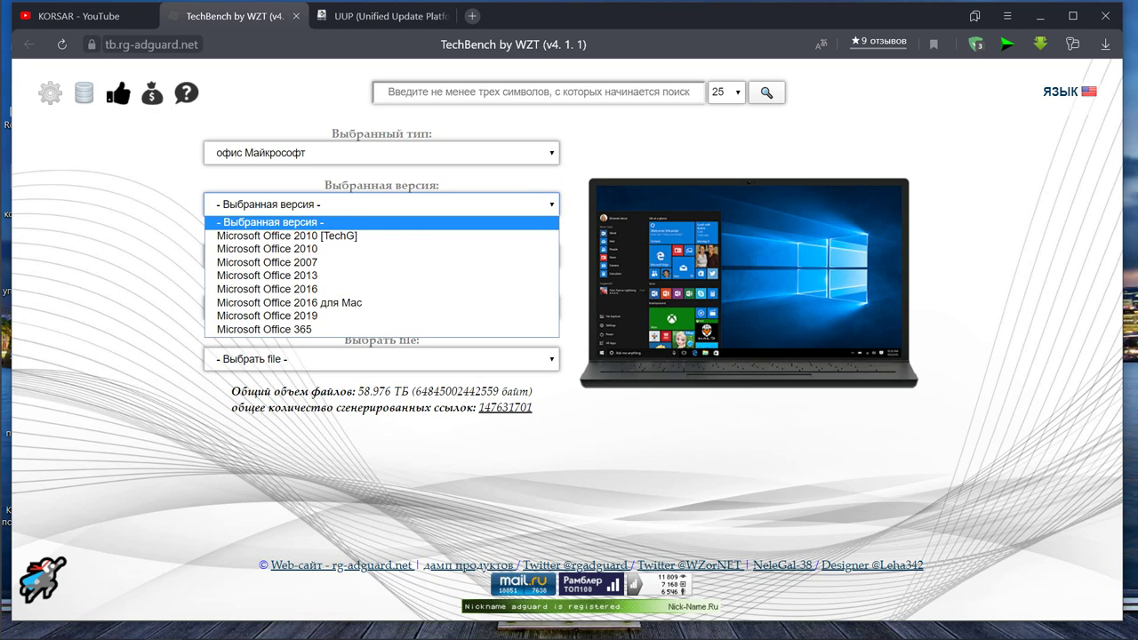
pyautogui.click(552, 203)
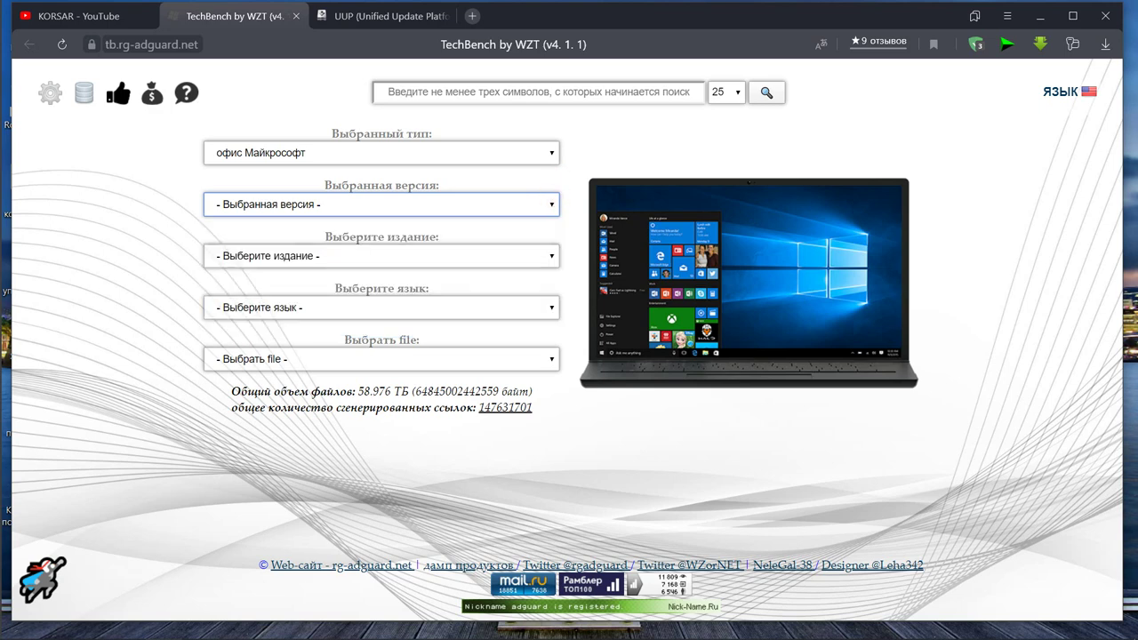
# - Set the type to ESD-электронная загрузка программного обеспечения and look through the offered versions without choosing one
pyautogui.click(552, 152)
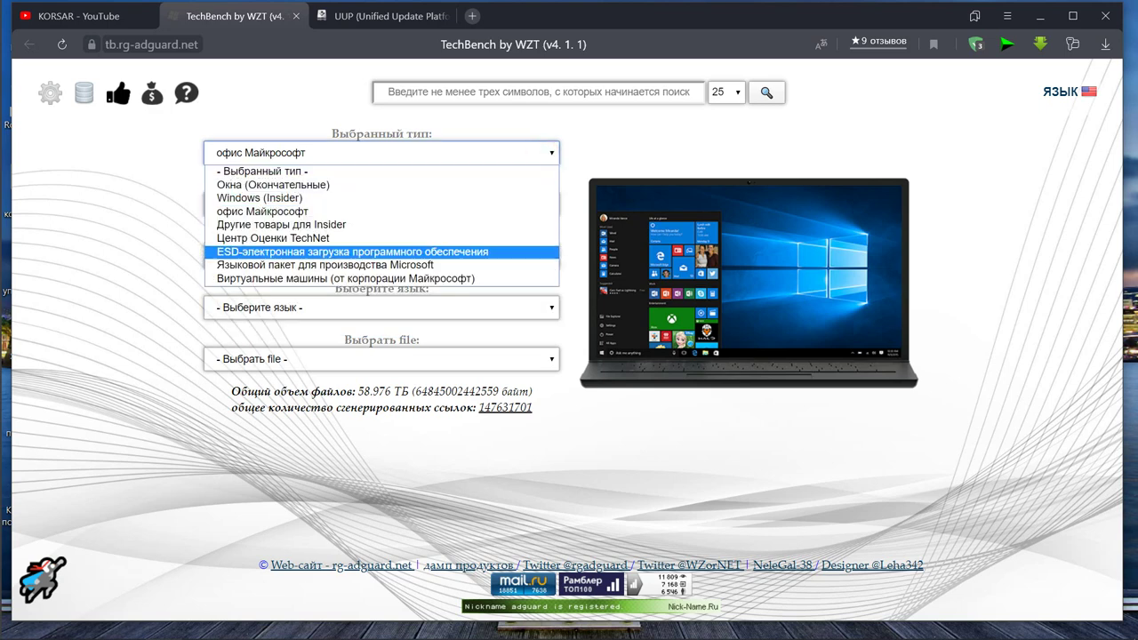
pyautogui.click(534, 253)
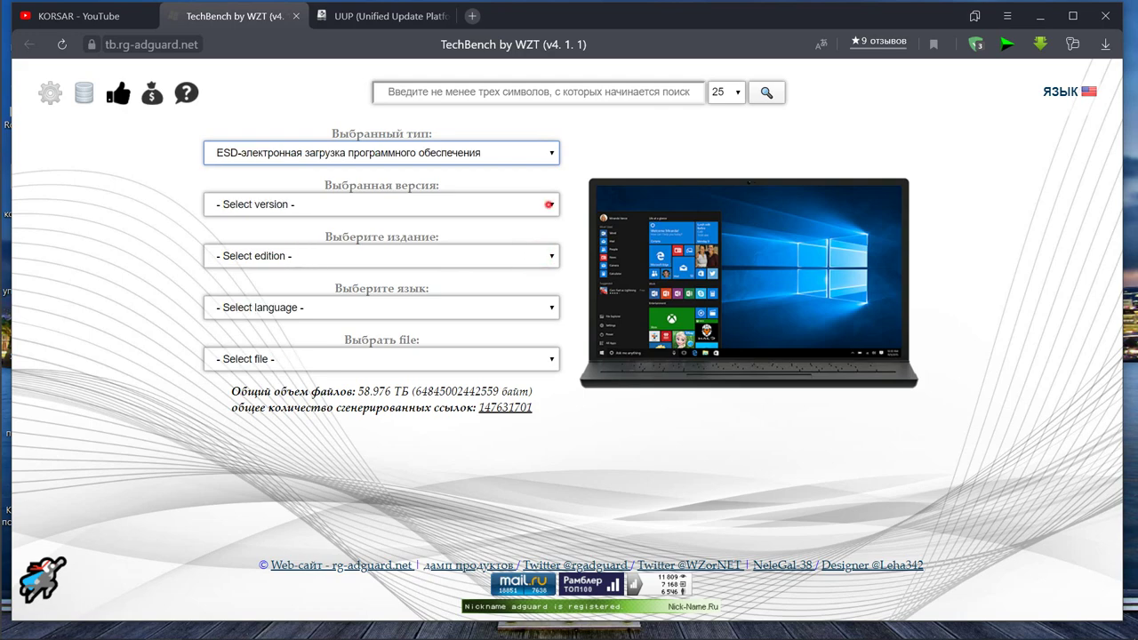
pyautogui.click(548, 204)
pyautogui.scroll(-4, 389, 351)
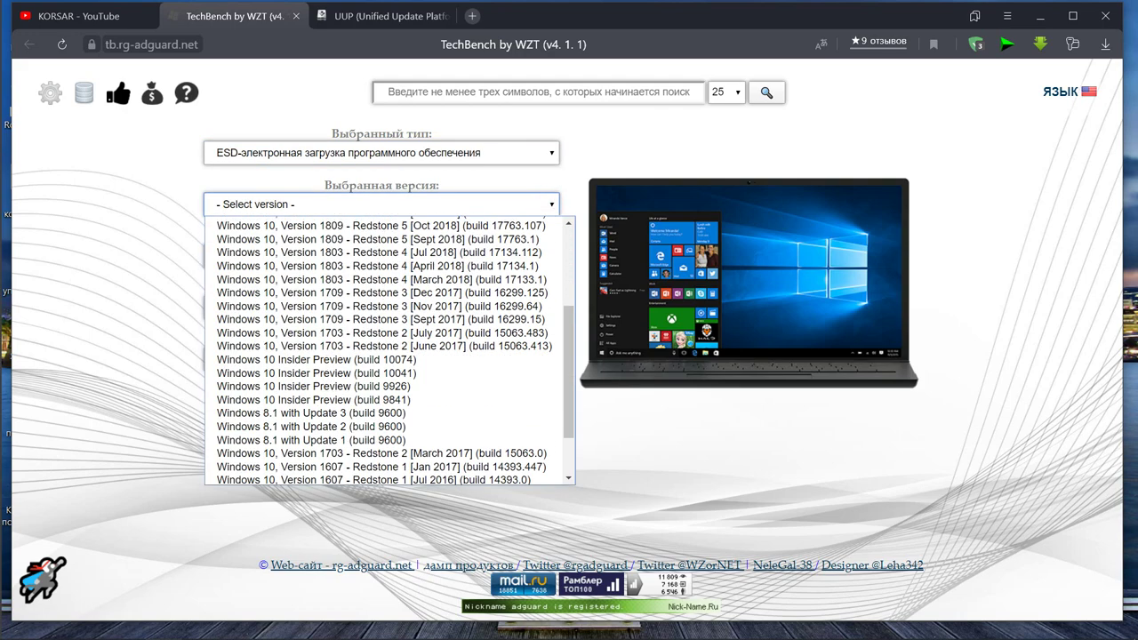
pyautogui.scroll(4, 389, 350)
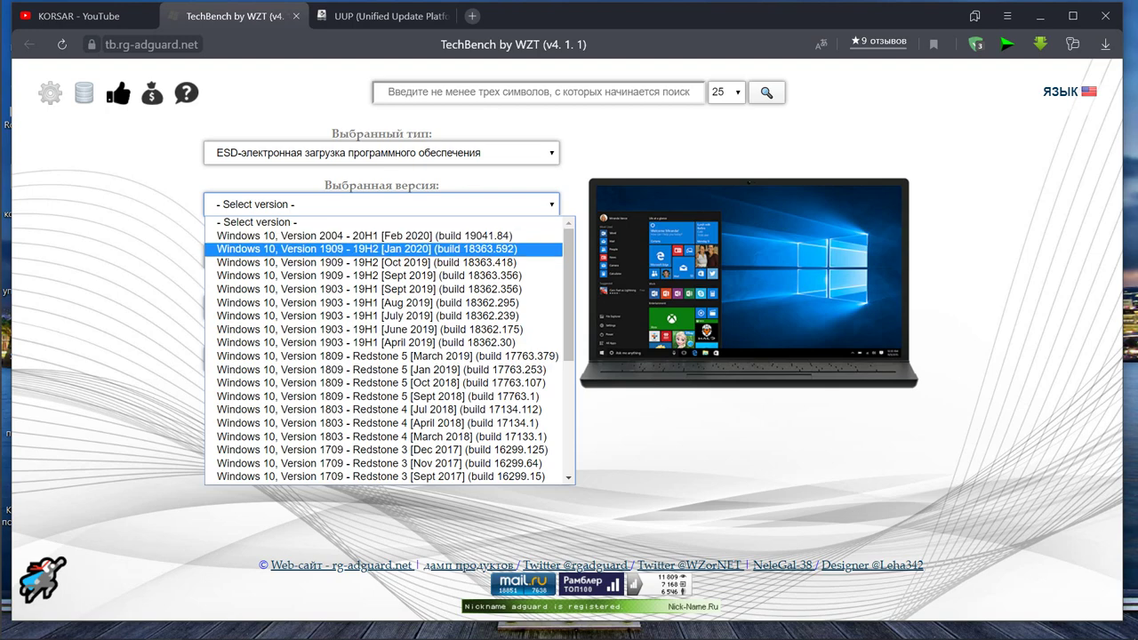
pyautogui.scroll(-5, 390, 249)
pyautogui.scroll(5, 390, 356)
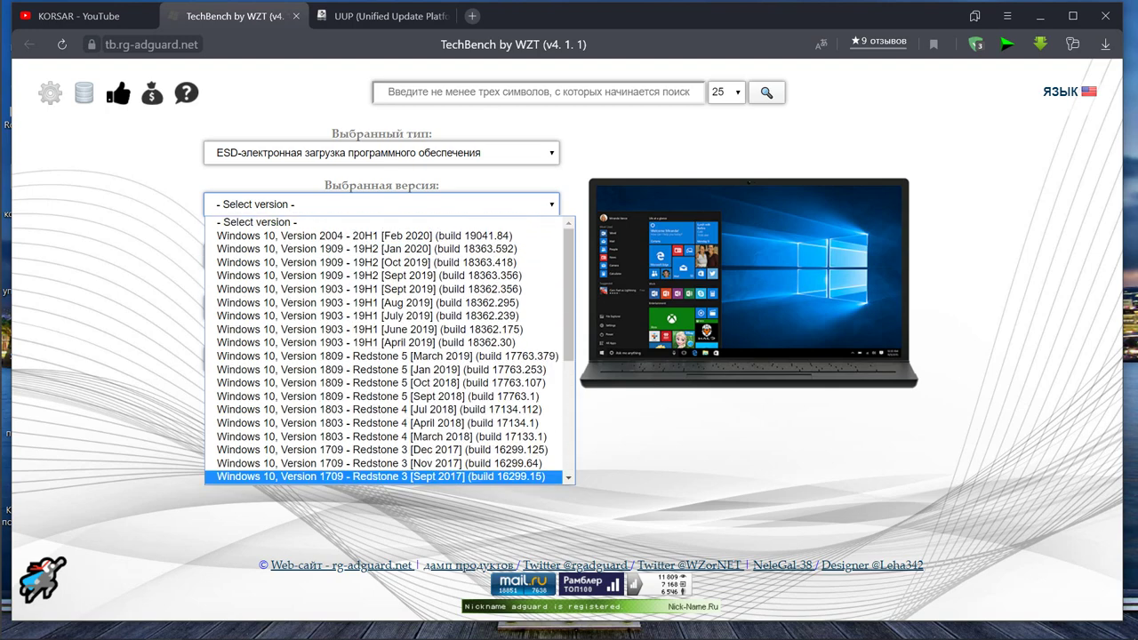
pyautogui.click(569, 166)
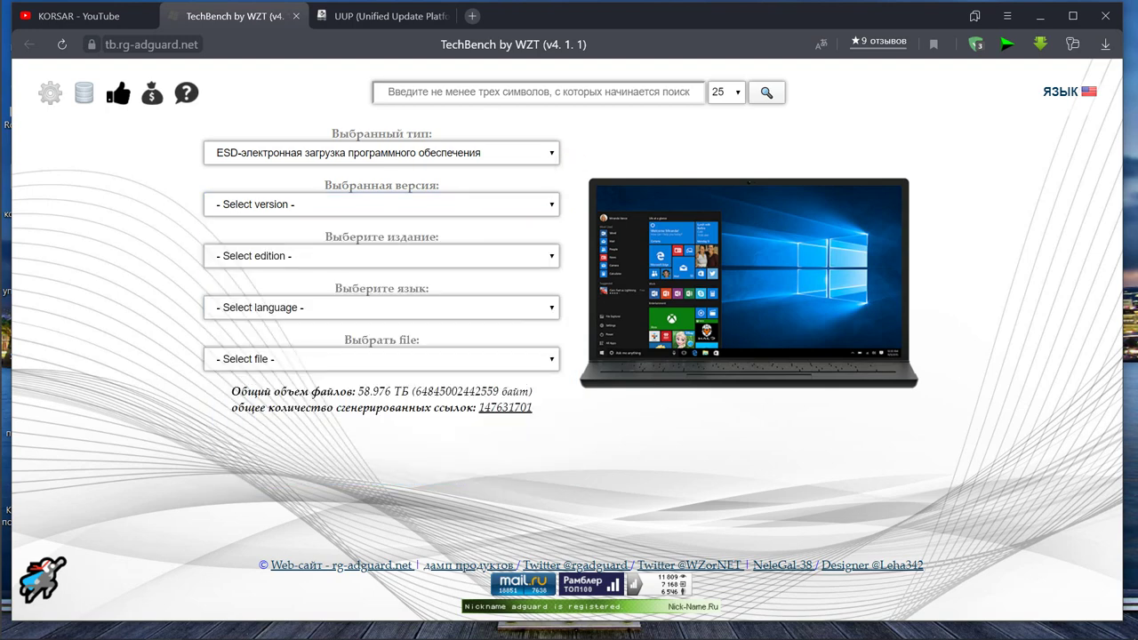
# - Set the version to Windows 10, Version 2004 - 20H1 [Feb 2020] (build 19041.84) and the edition to Потребитель Windows 10
pyautogui.click(544, 204)
pyautogui.click(544, 233)
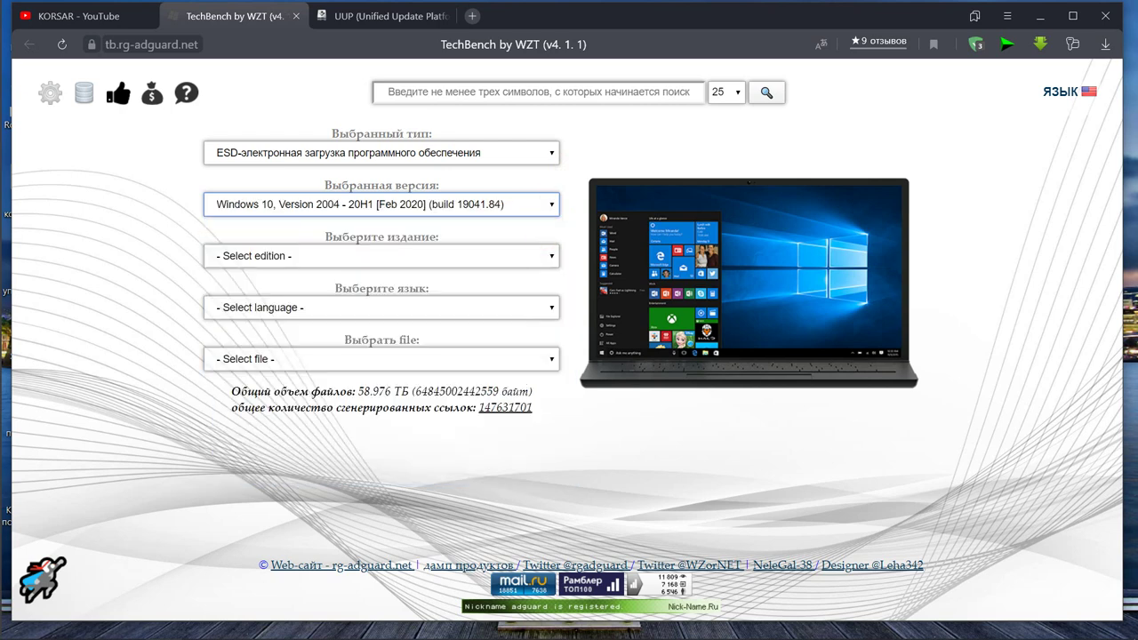
pyautogui.click(544, 255)
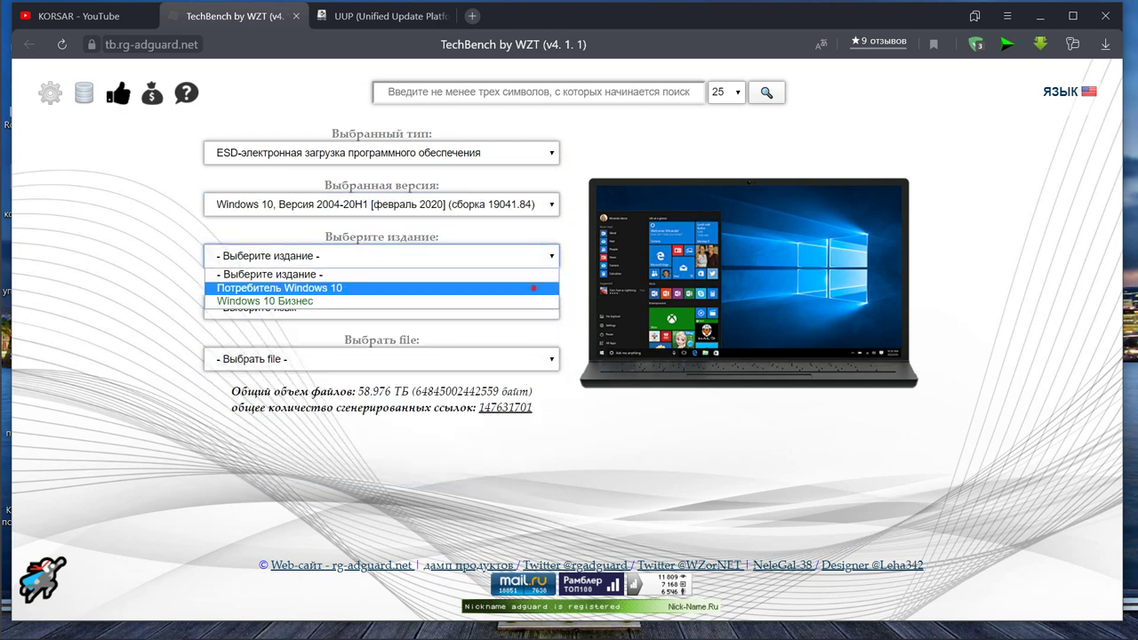
pyautogui.click(534, 288)
pyautogui.click(552, 307)
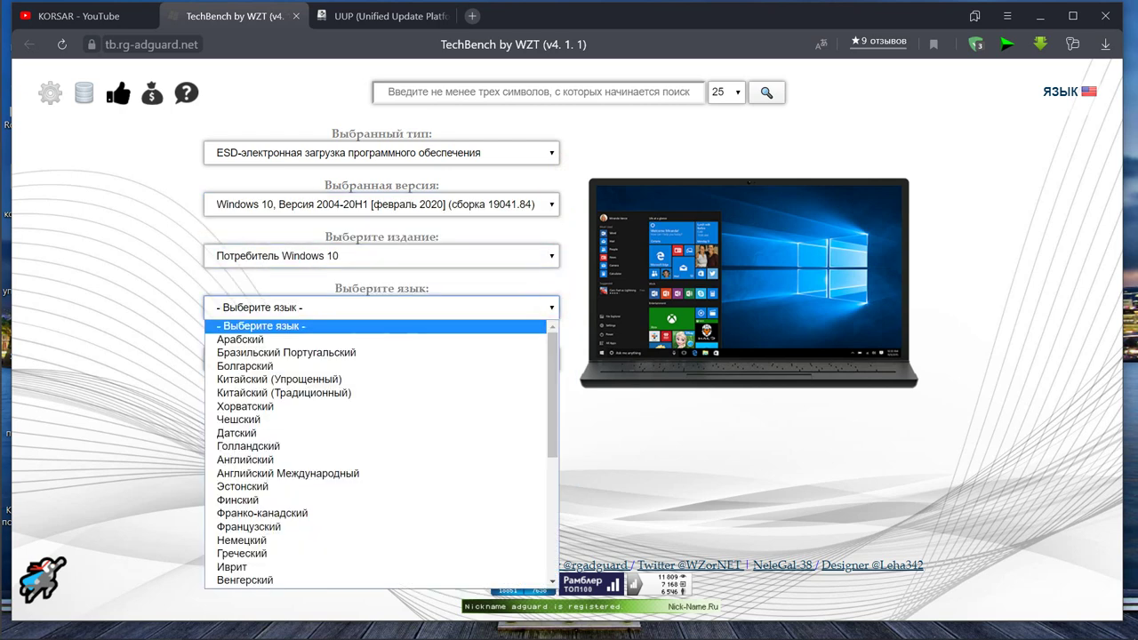
pyautogui.click(552, 256)
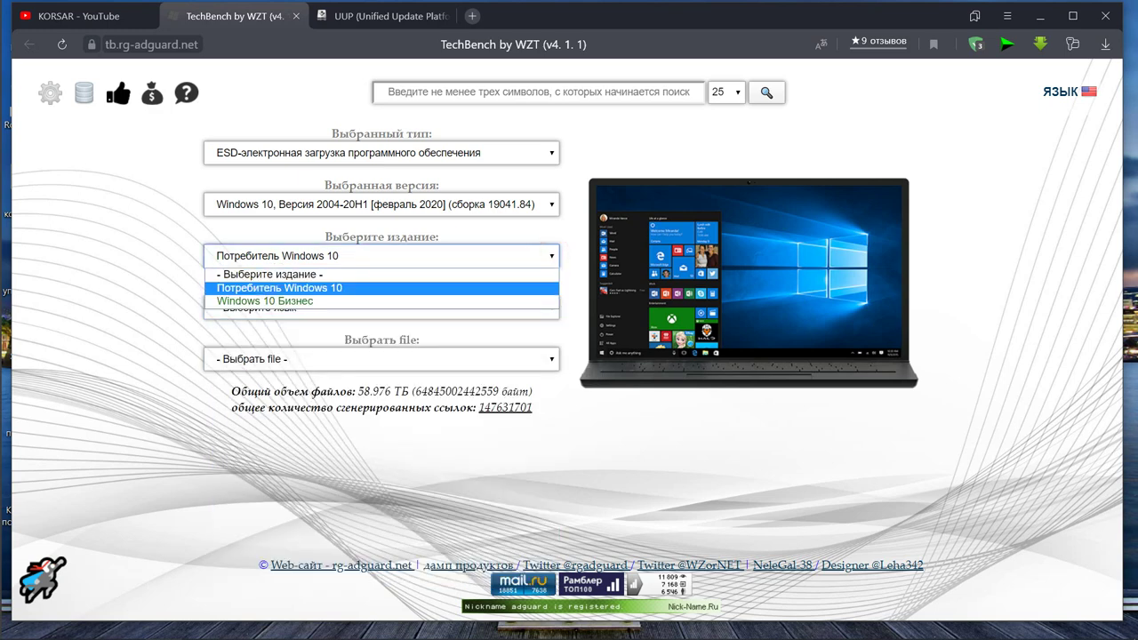
pyautogui.click(534, 288)
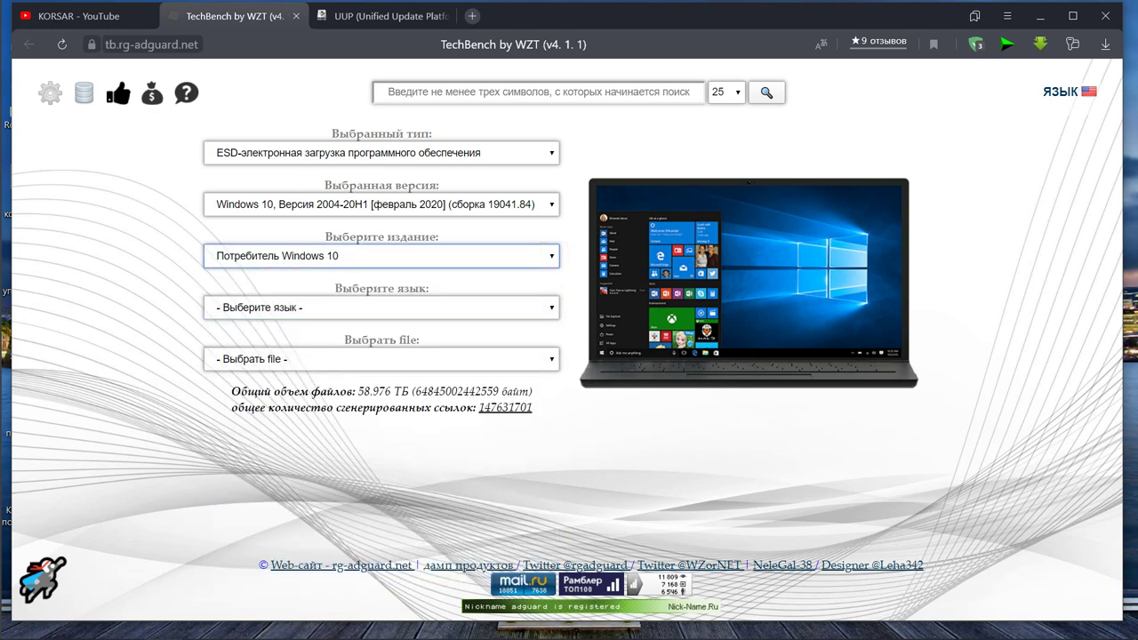
# - Set the language to Русский and select the x86 ru-ru ESD file of build 19041.84
pyautogui.click(553, 306)
pyautogui.click(553, 307)
pyautogui.scroll(-3, 373, 498)
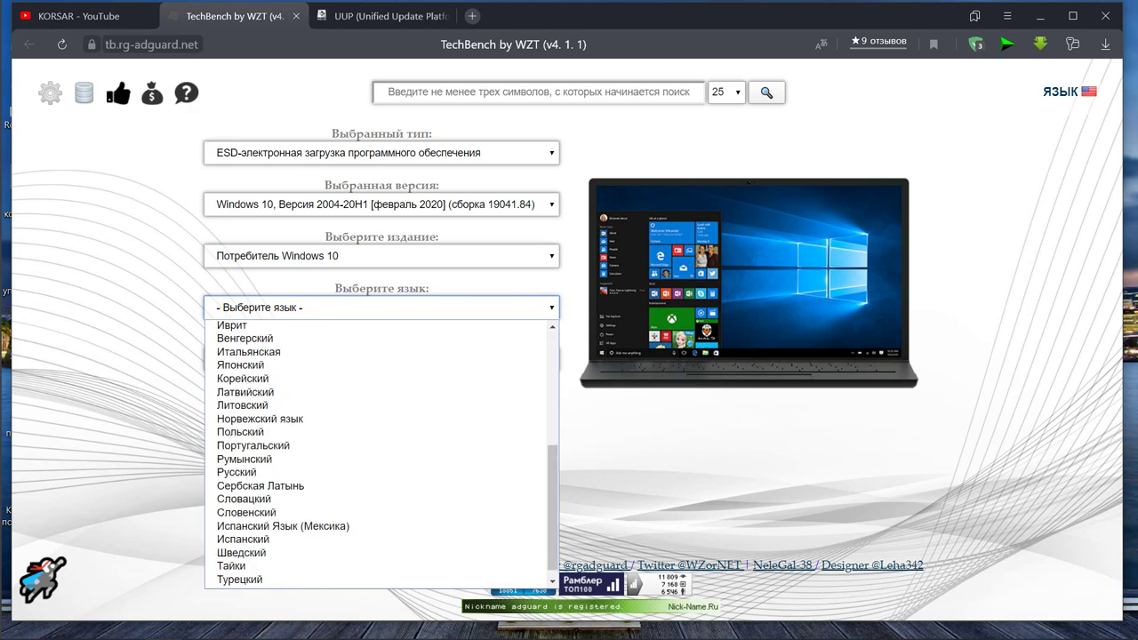
pyautogui.click(522, 456)
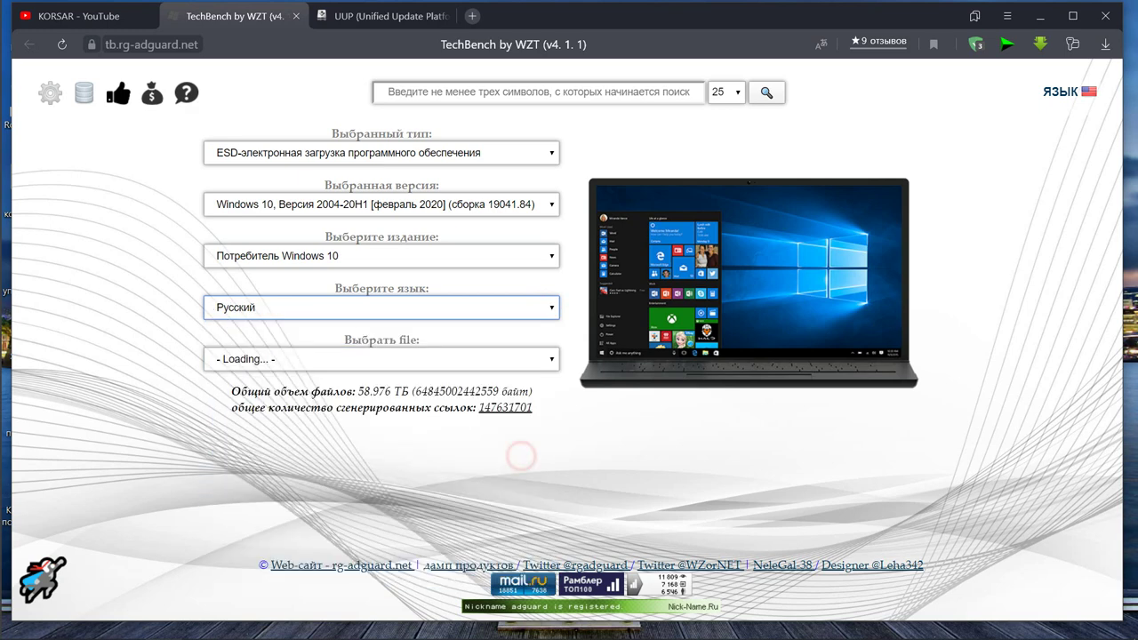
pyautogui.click(554, 358)
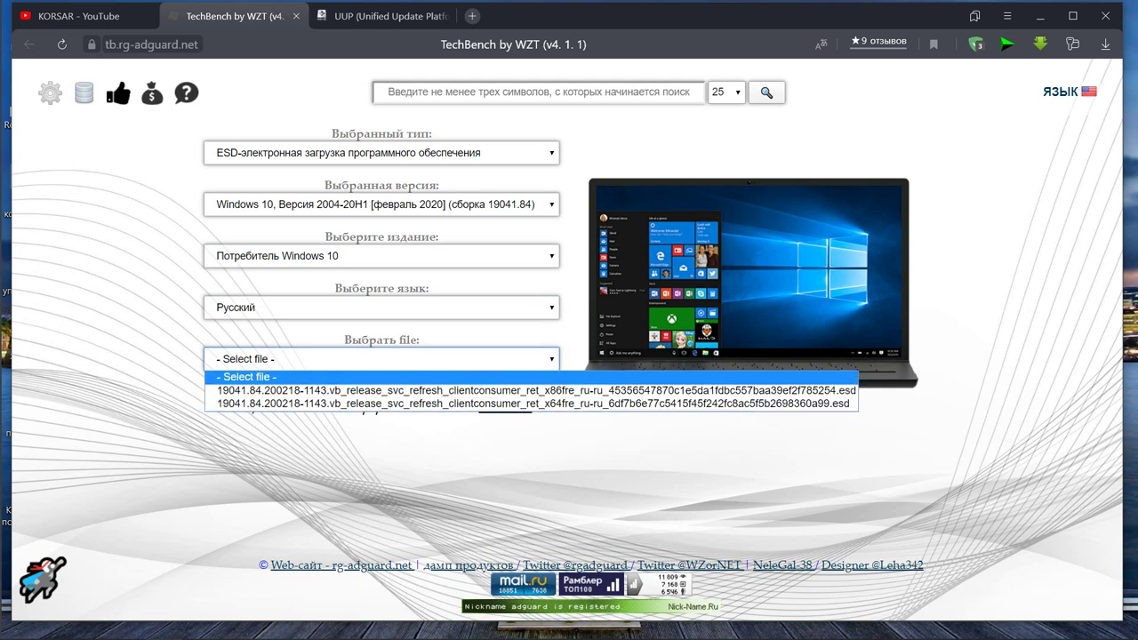
pyautogui.click(613, 390)
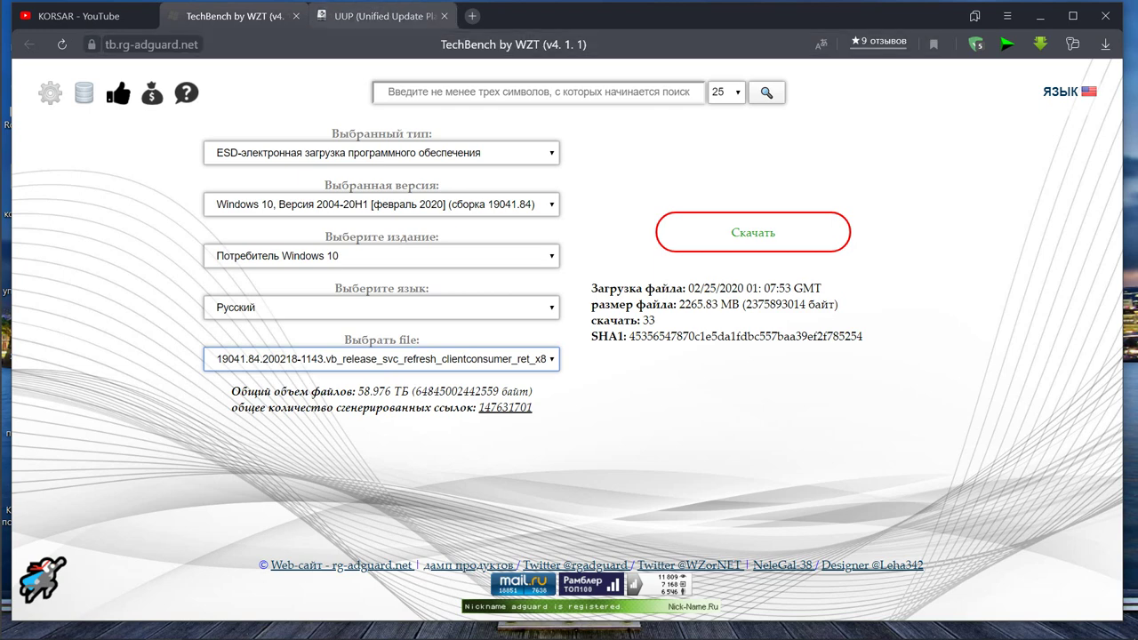
# - Switch to the UUP Generation Project site and set the type to Windows (окончательная версия)
pyautogui.click(426, 10)
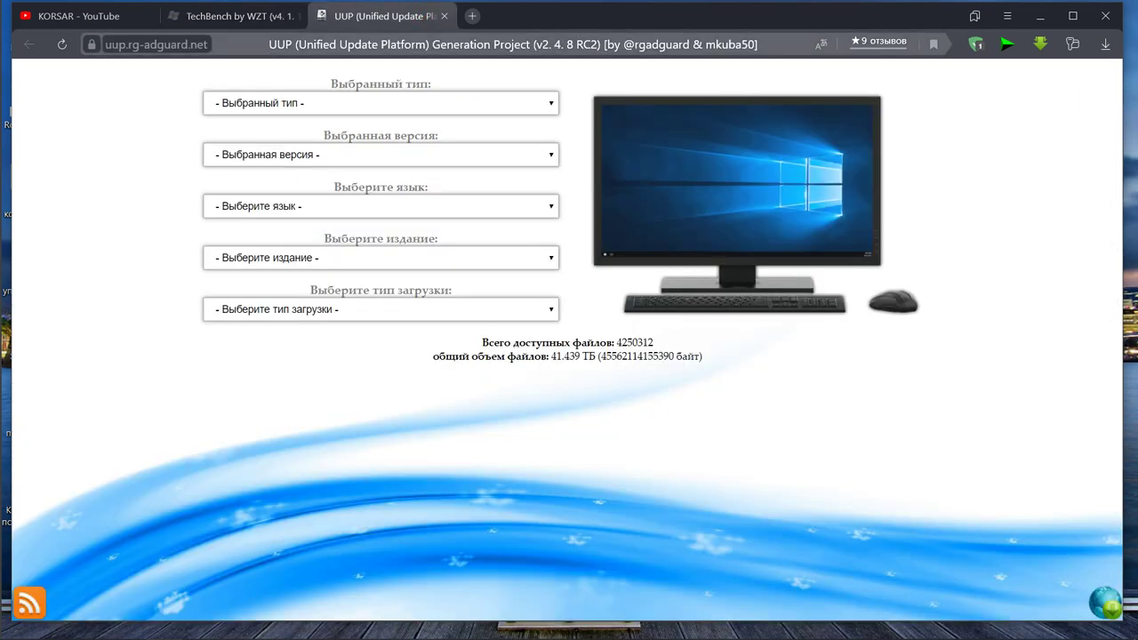
pyautogui.click(368, 43)
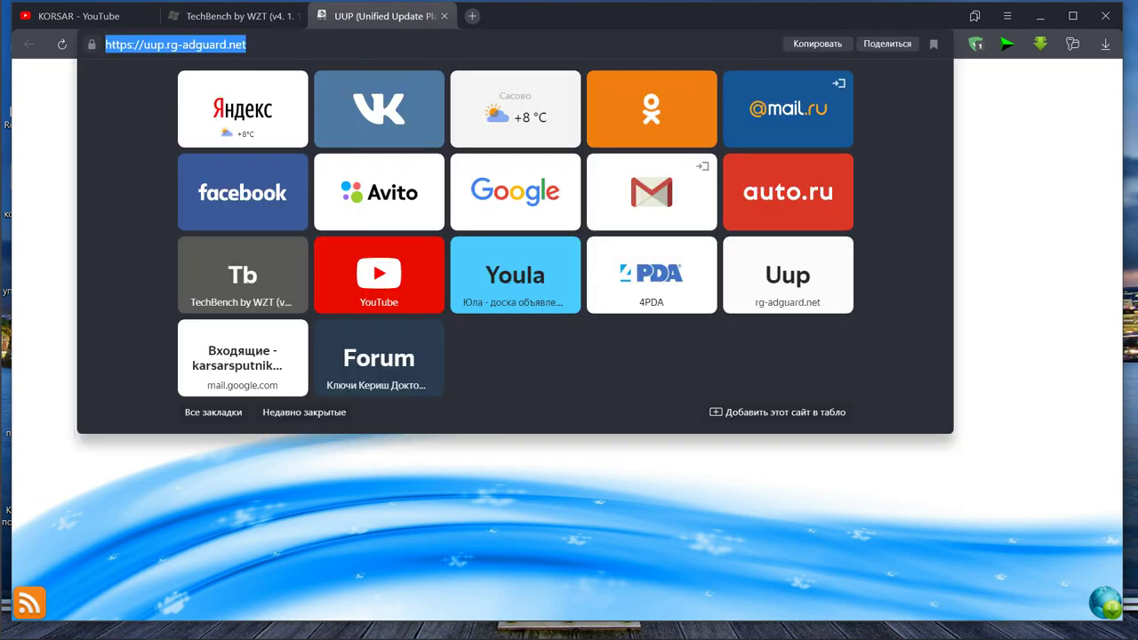
pyautogui.click(1009, 100)
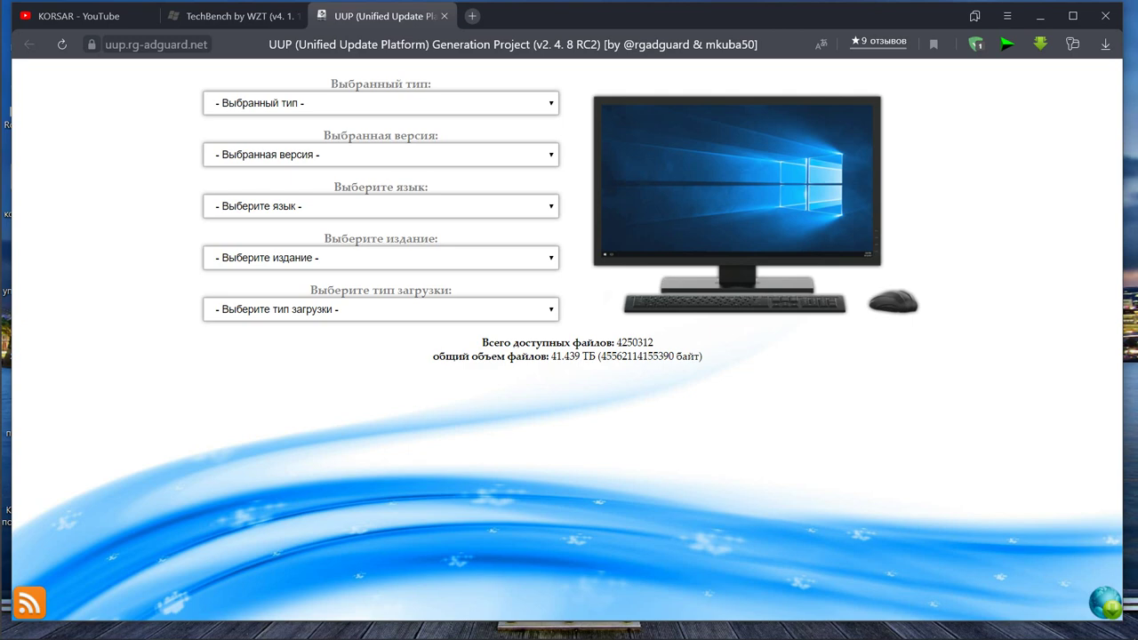
pyautogui.click(552, 103)
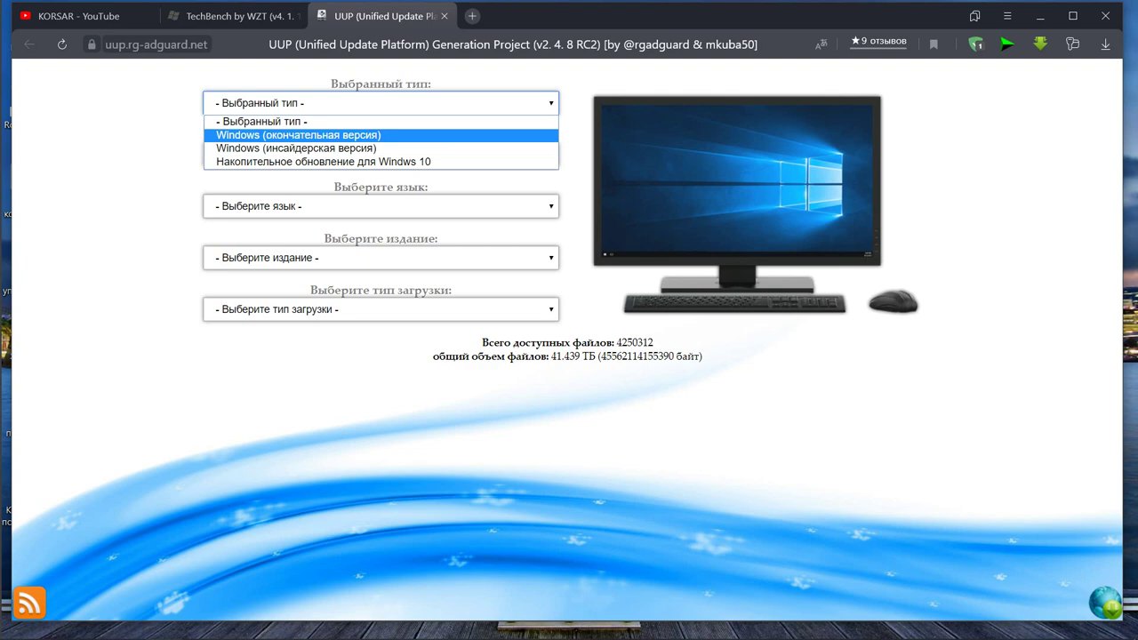
pyautogui.click(554, 141)
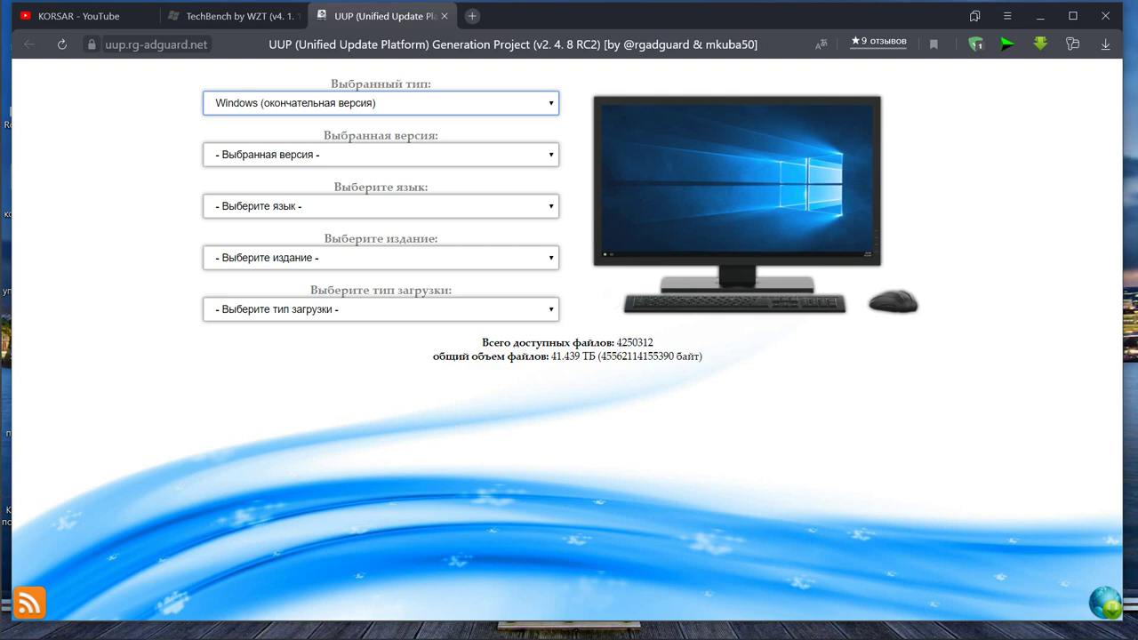
# - Look through the offered versions and choose Обновление компонентов до Windows 10, версия 2004 [x86]
pyautogui.click(380, 155)
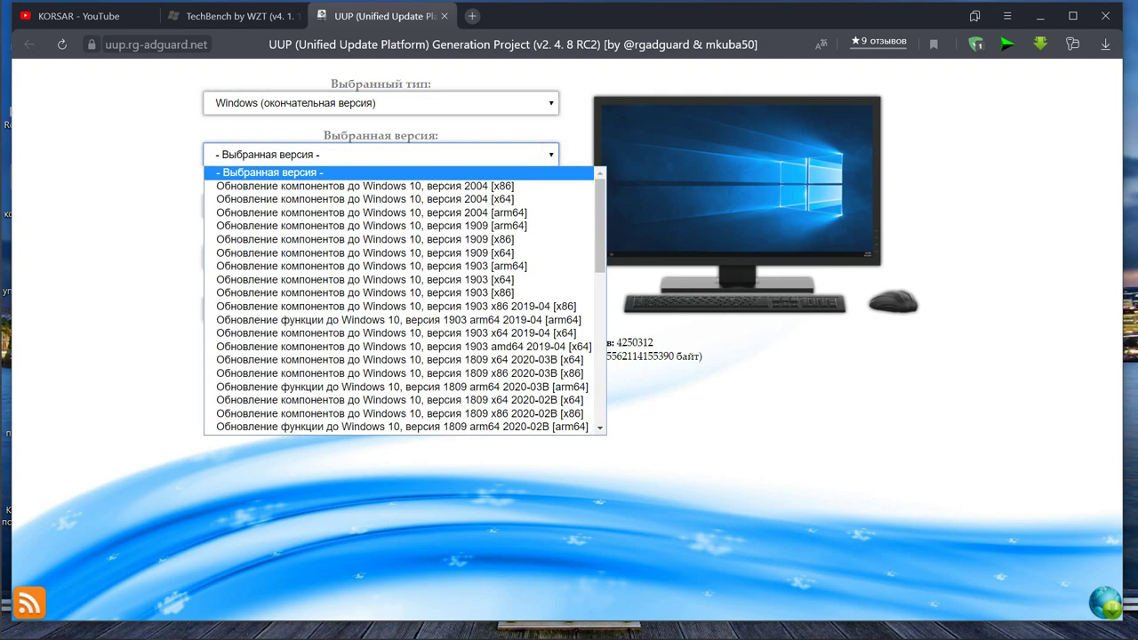
pyautogui.scroll(-10, 400, 302)
pyautogui.scroll(10, 401, 303)
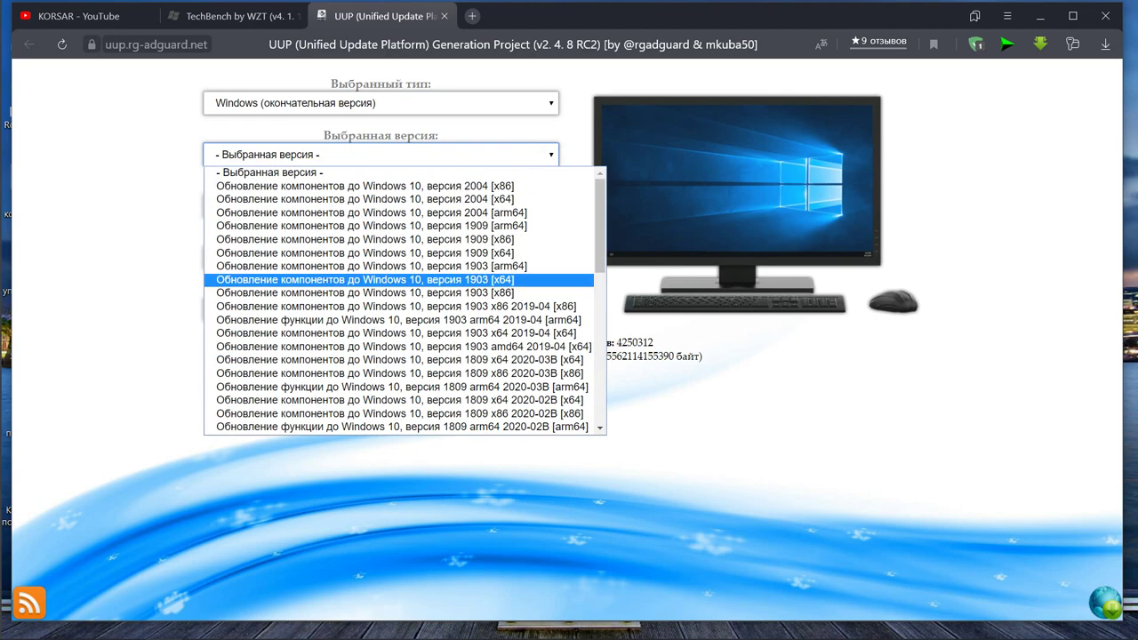
pyautogui.click(364, 185)
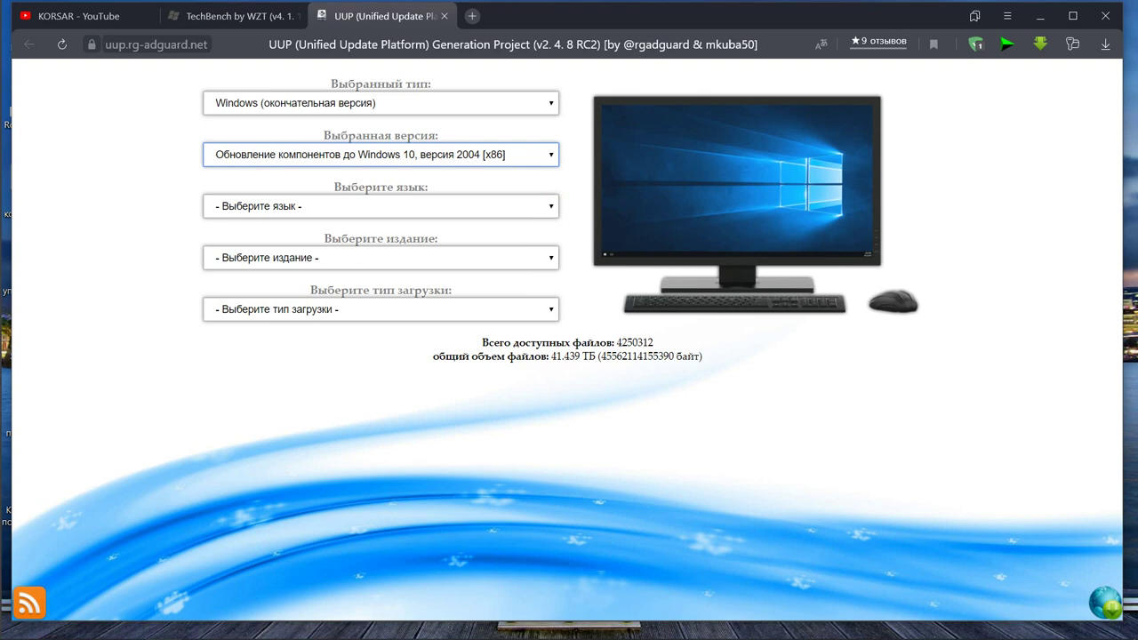
pyautogui.click(548, 155)
pyautogui.click(581, 139)
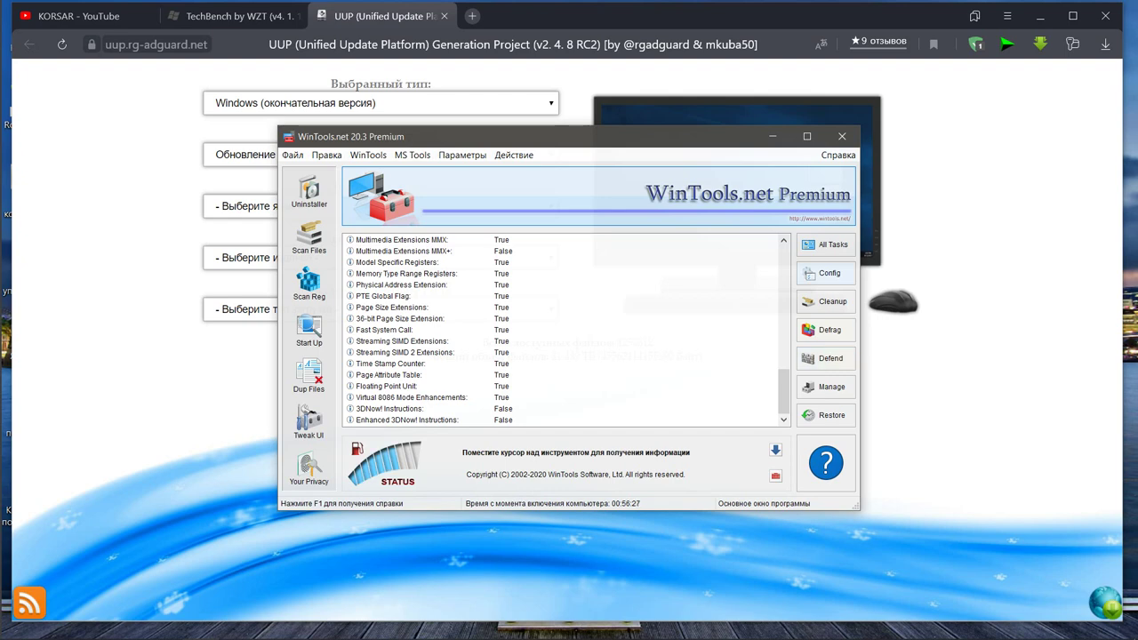
# - In WinTools.net, review the system configuration's boot, services, startup and tools settings, and close the configuration and computer management windows
pyautogui.click(827, 273)
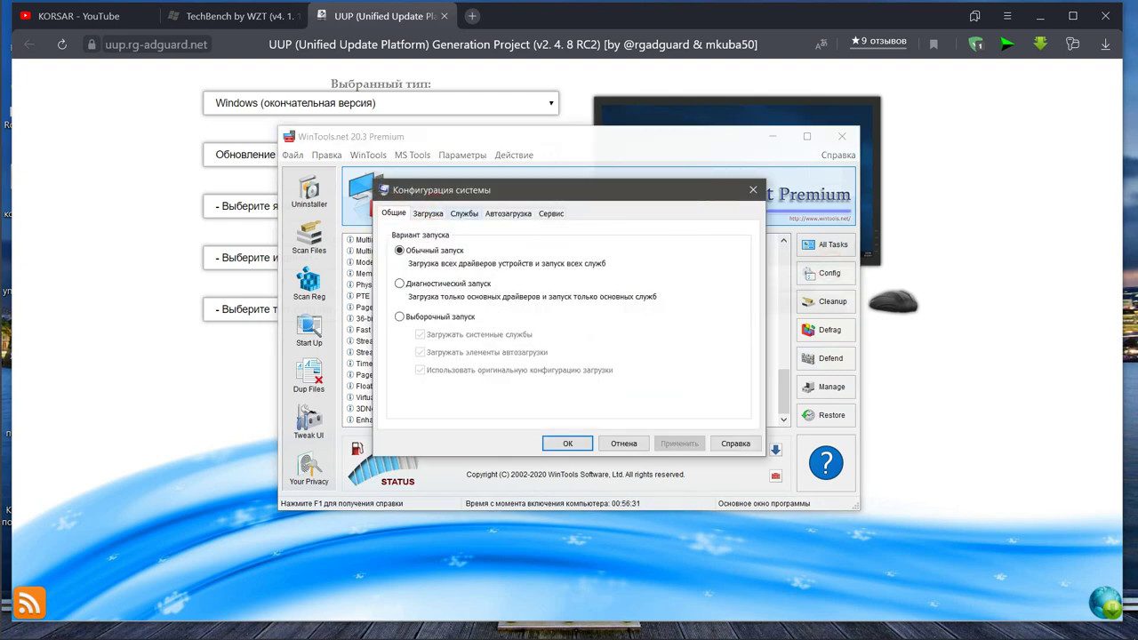
pyautogui.click(428, 214)
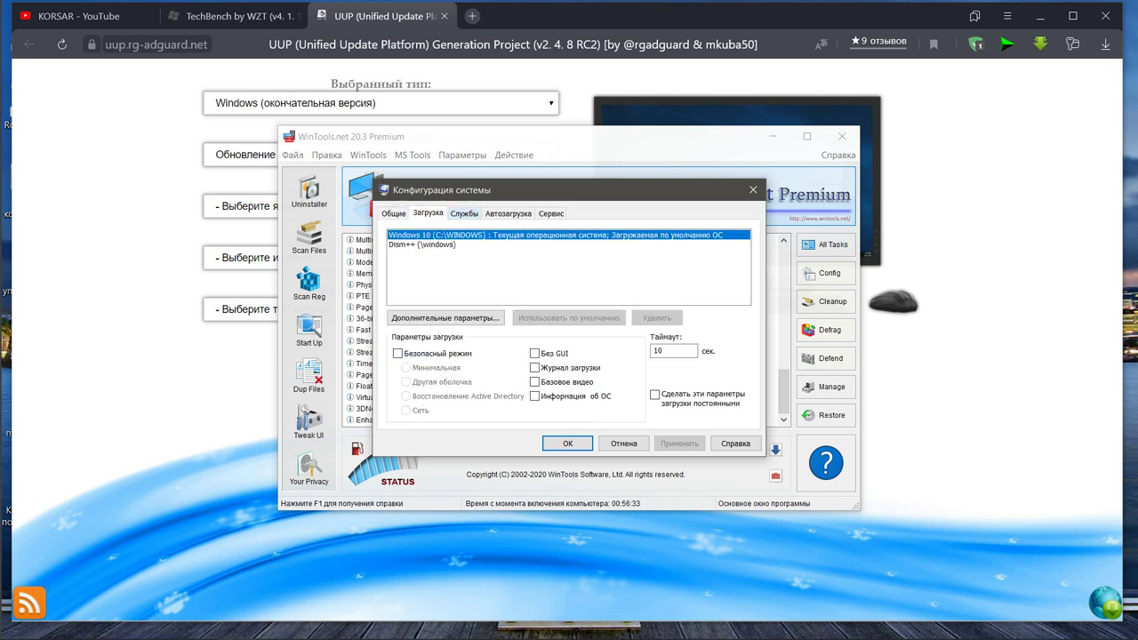
pyautogui.click(464, 213)
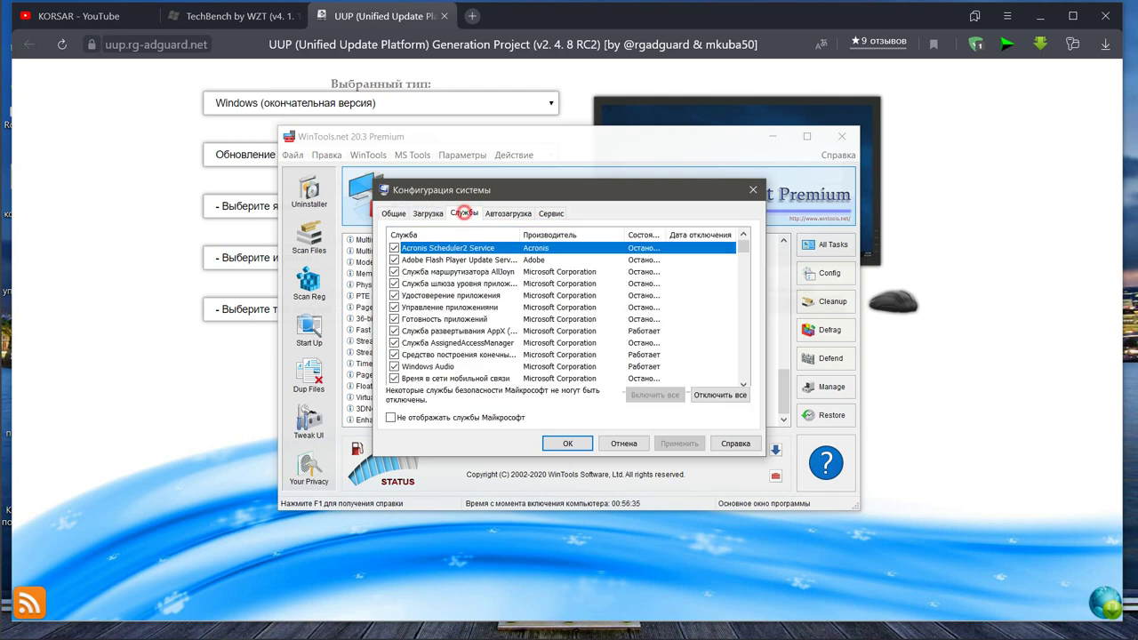
pyautogui.click(508, 214)
pyautogui.click(551, 213)
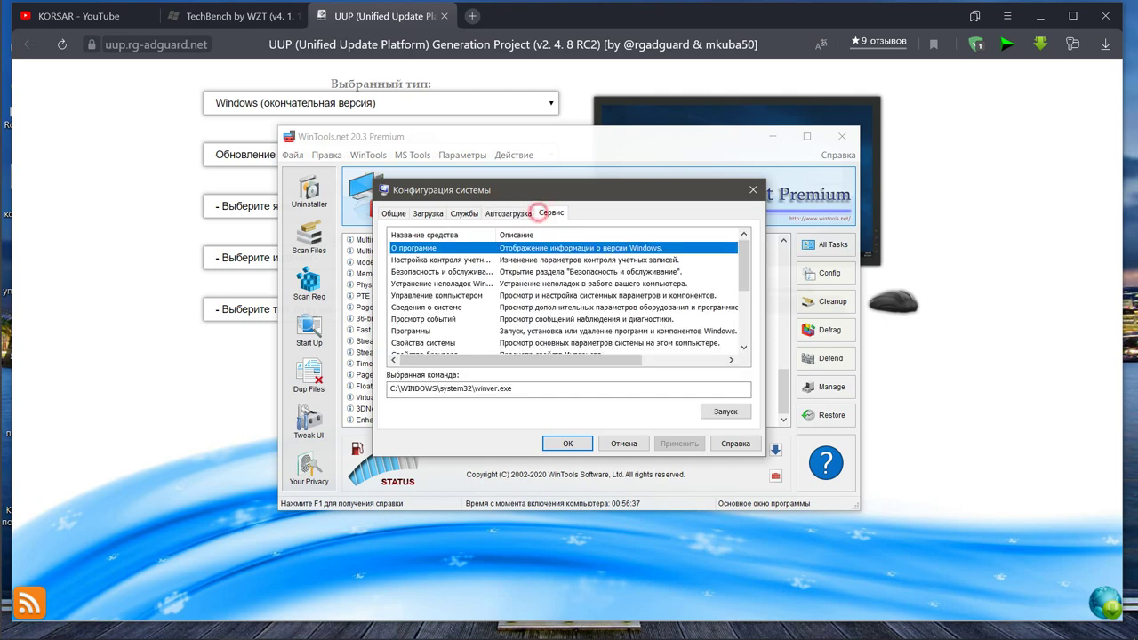
pyautogui.click(574, 444)
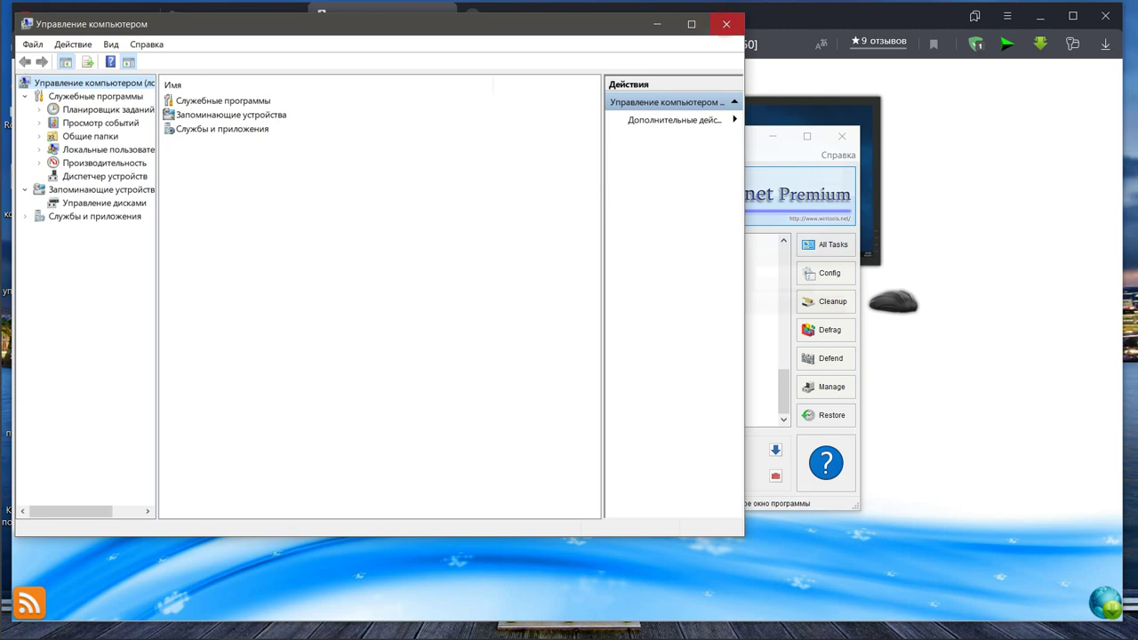
pyautogui.click(725, 24)
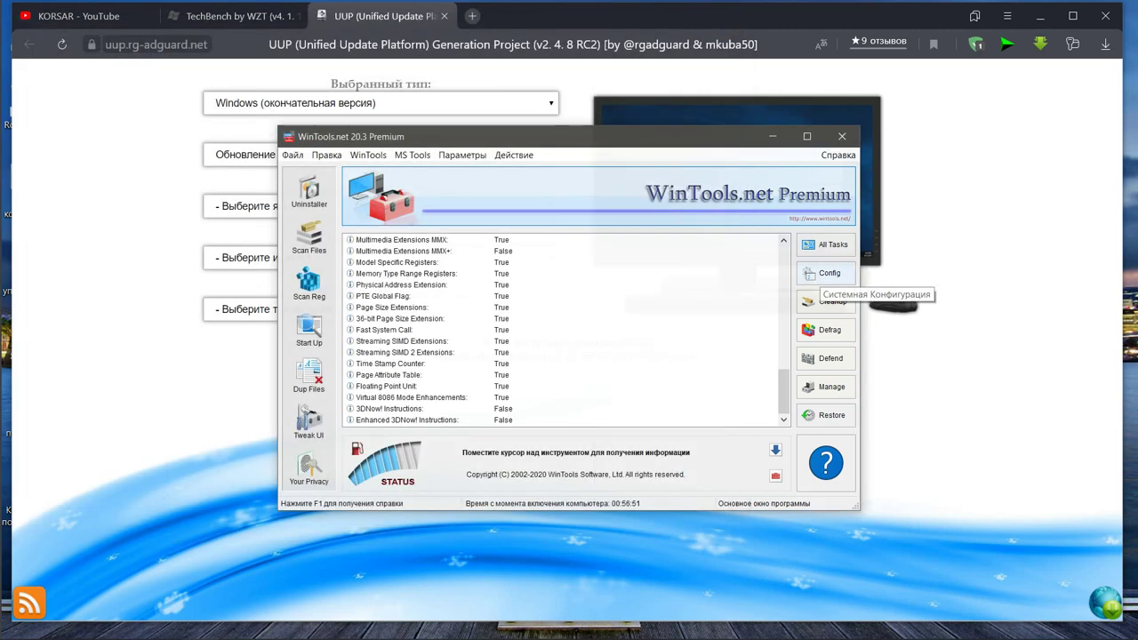
# - Open the Windows system information through the Microsoft tools in WinTools.net
pyautogui.click(514, 155)
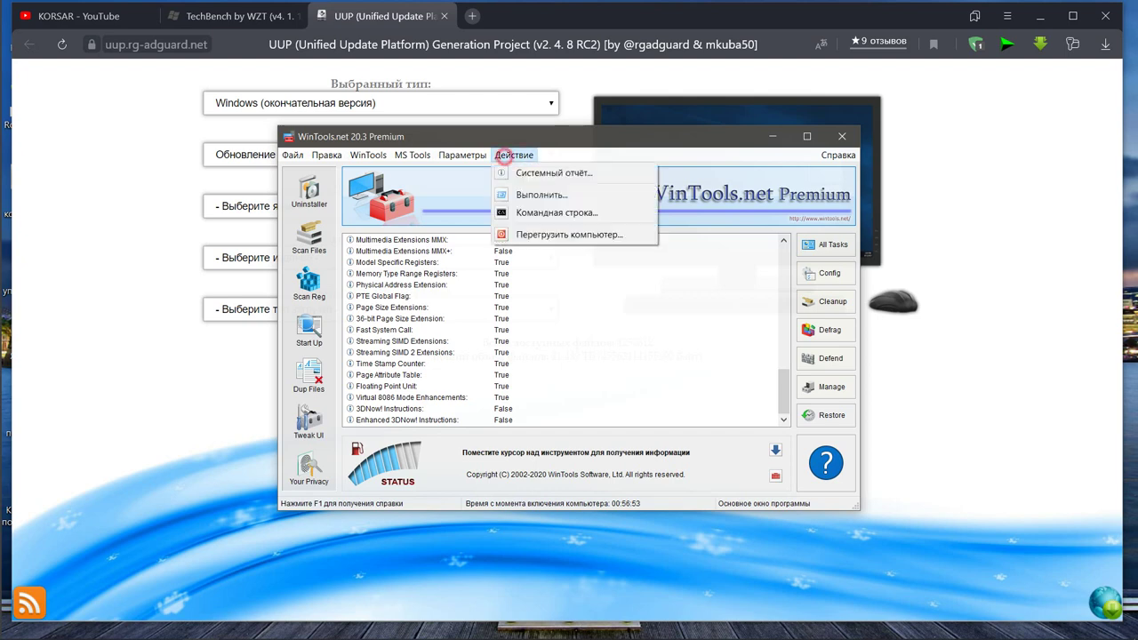
pyautogui.press('Left')
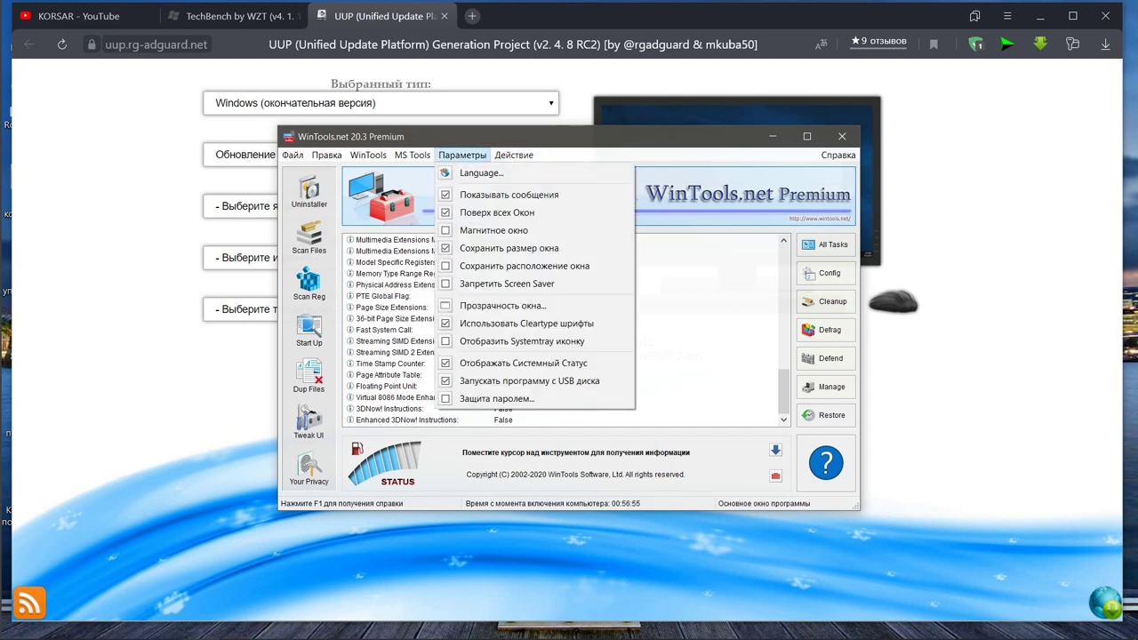
pyautogui.press('Left')
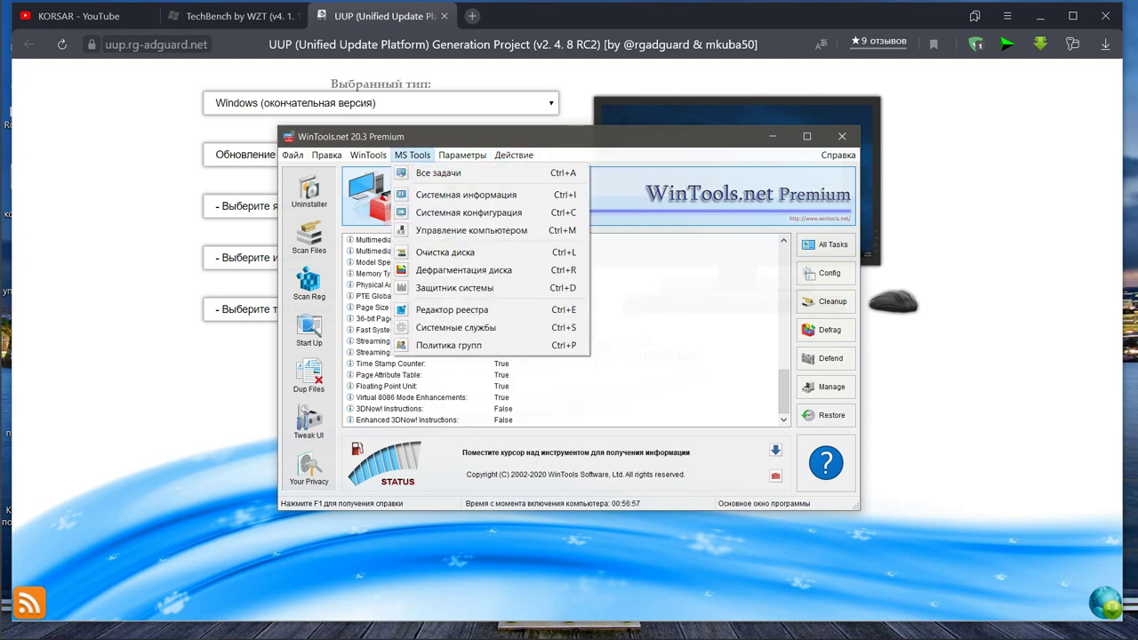
pyautogui.press('Down')
pyautogui.press('Return')
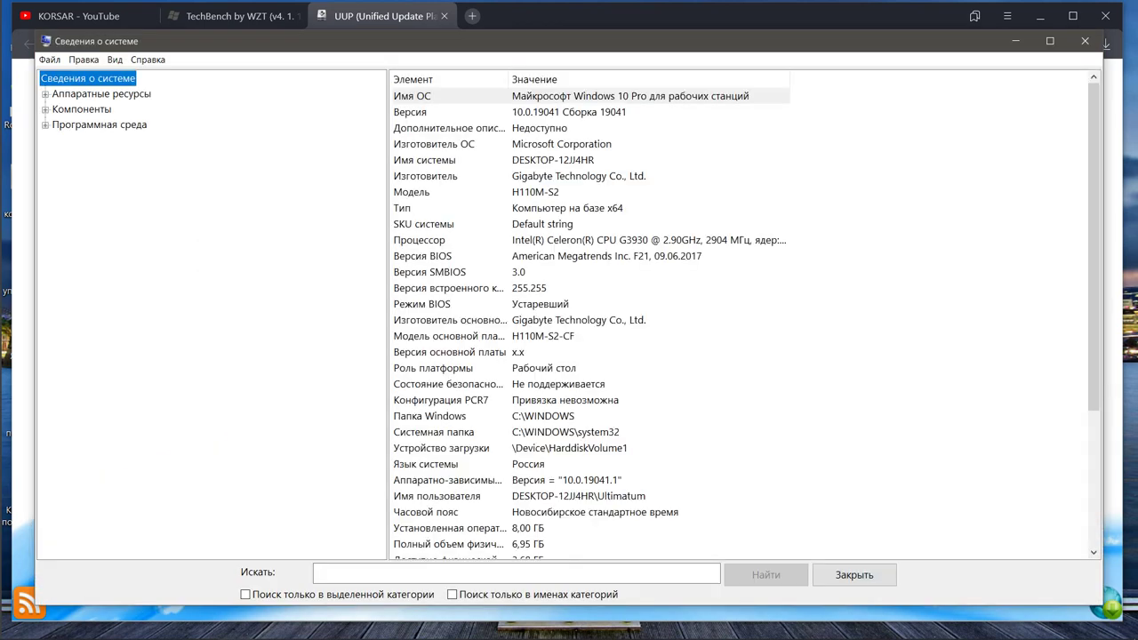
# - Examine the computer model, operating system name and version in the system information, and close the window
pyautogui.click(444, 192)
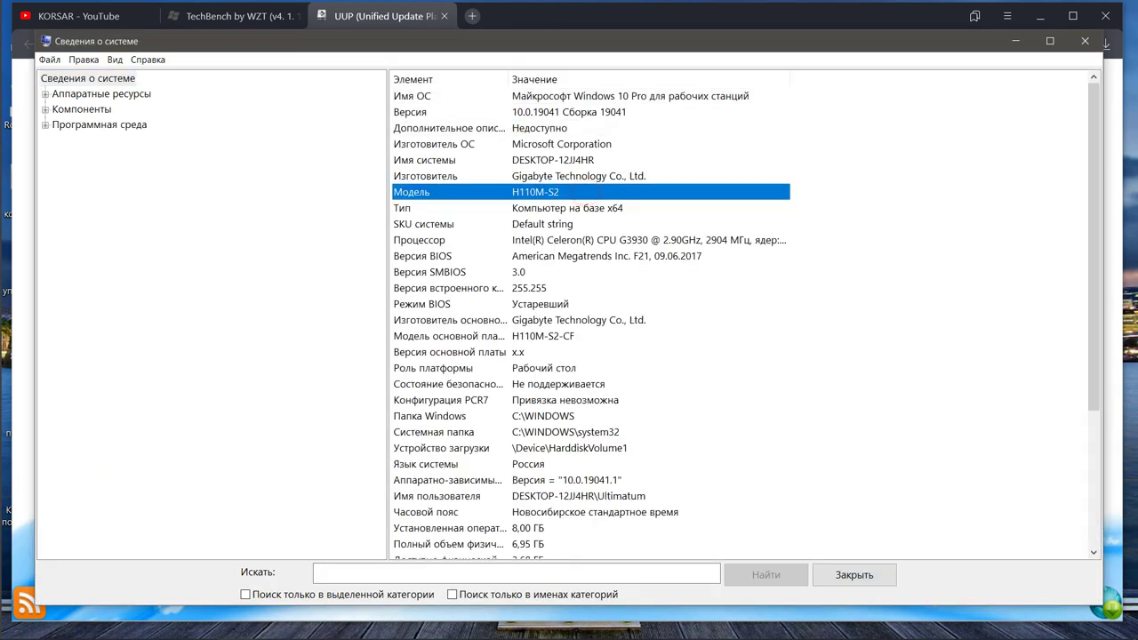
pyautogui.click(445, 112)
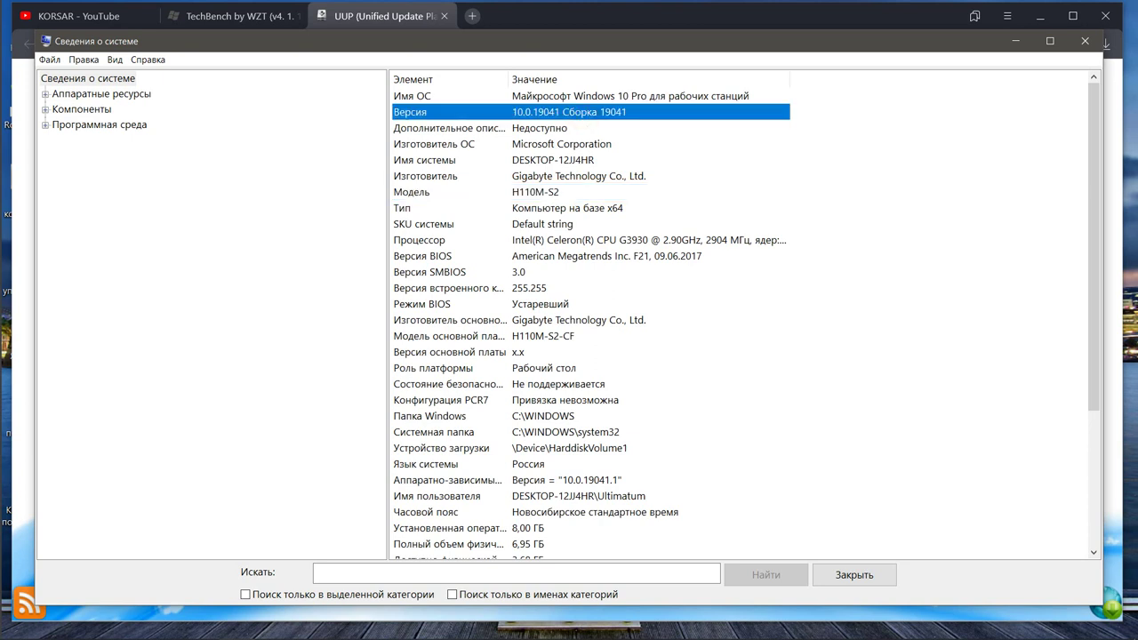
pyautogui.click(444, 96)
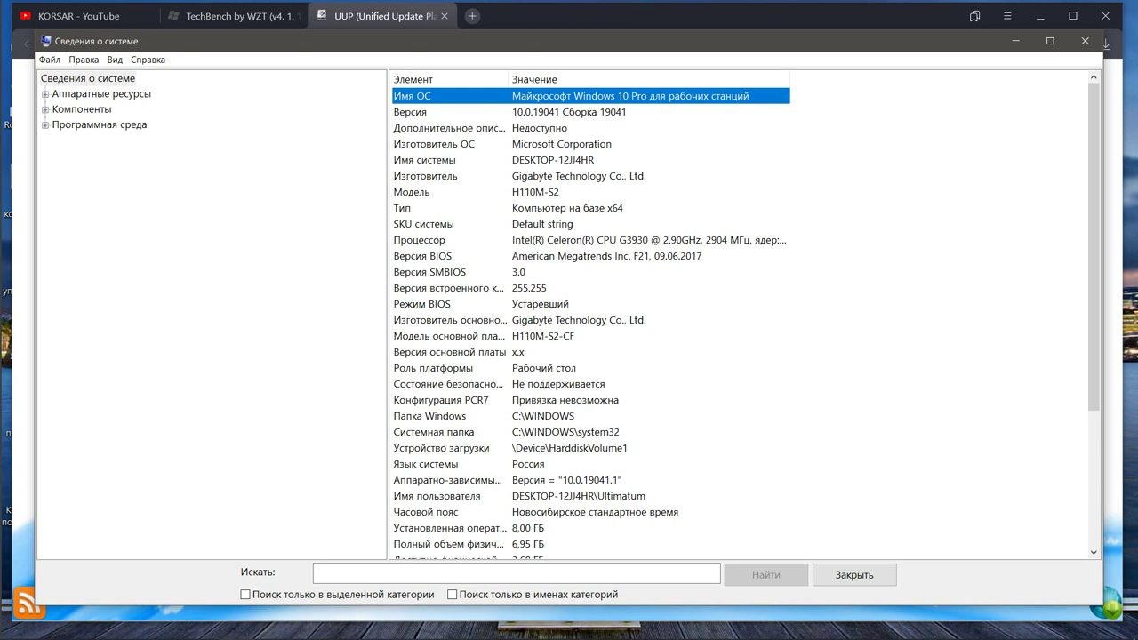
pyautogui.click(620, 112)
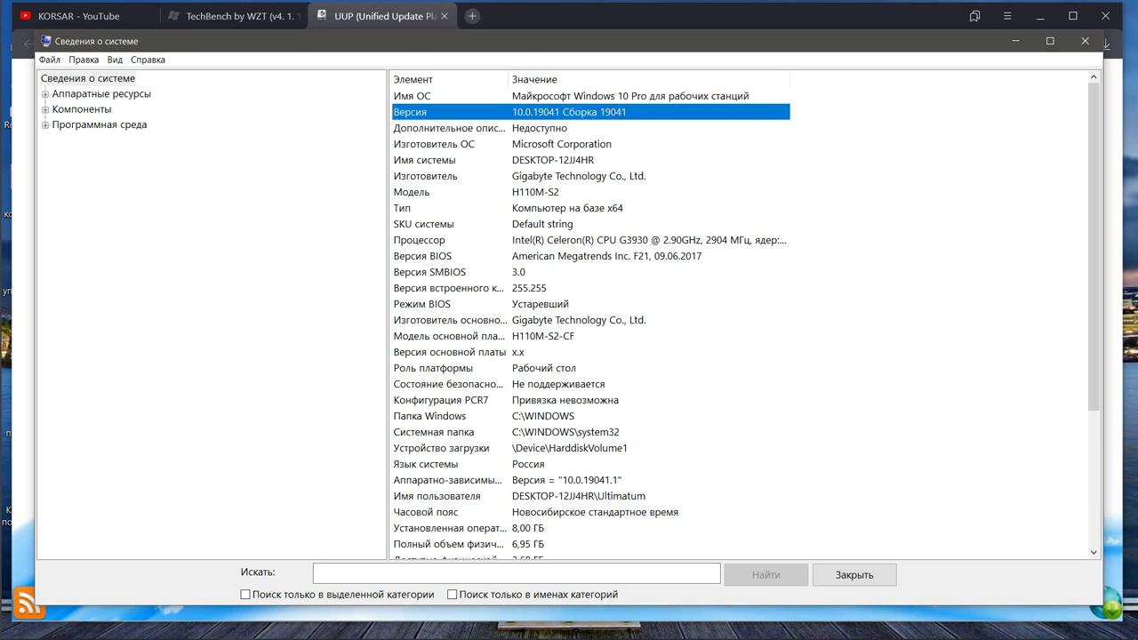
pyautogui.click(620, 96)
pyautogui.click(620, 112)
pyautogui.click(620, 96)
pyautogui.click(620, 112)
pyautogui.click(1085, 40)
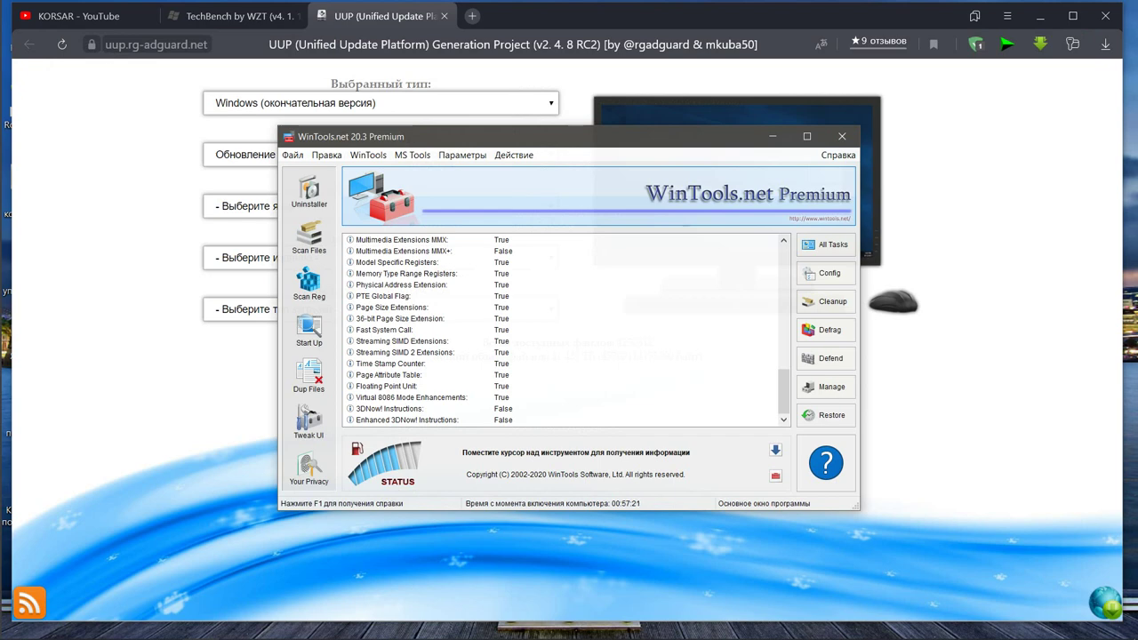
# - Look through the commands offered for tools, options, actions and file editing in WinTools.net, and close the program
pyautogui.click(368, 155)
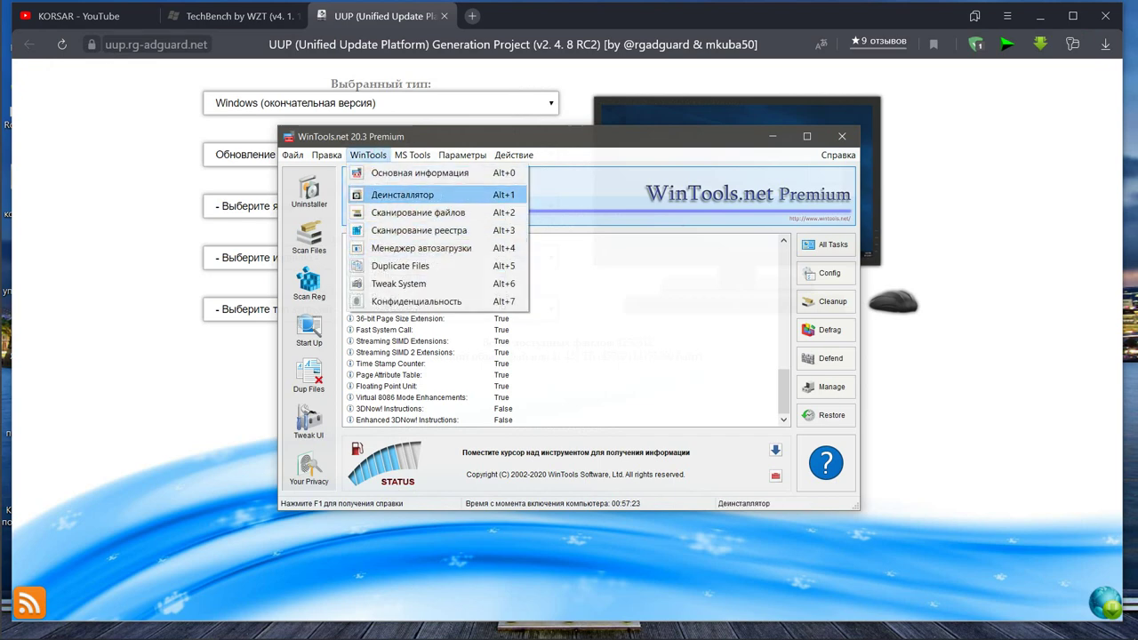
pyautogui.click(412, 154)
pyautogui.click(413, 155)
pyautogui.click(463, 155)
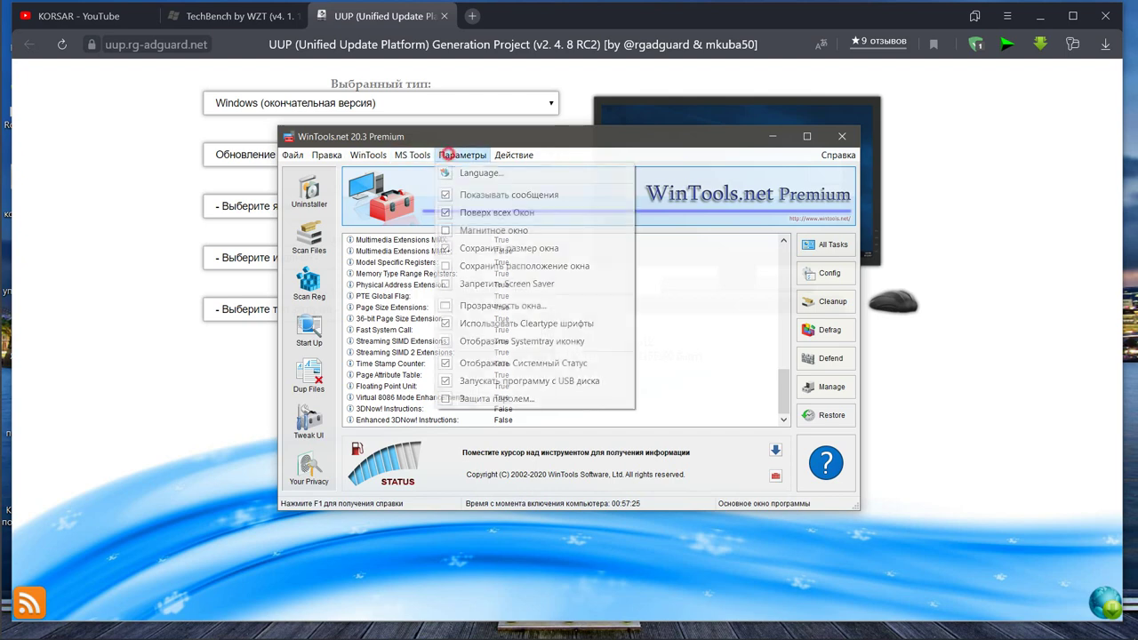
pyautogui.press('Right')
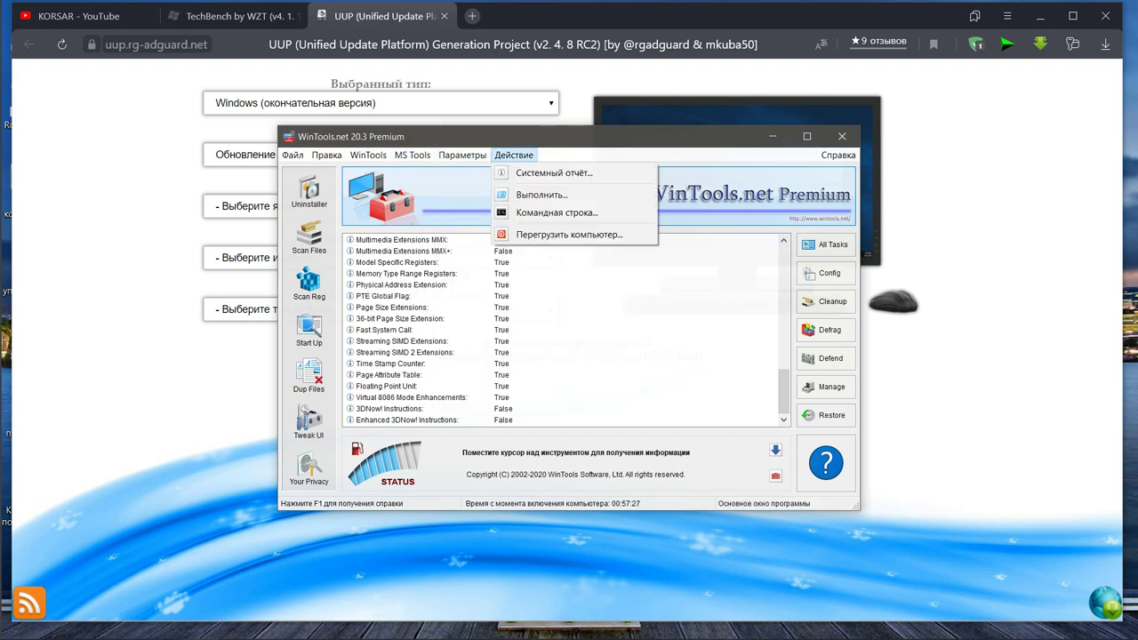
pyautogui.press('Right')
pyautogui.press('Right')
pyautogui.press('Right')
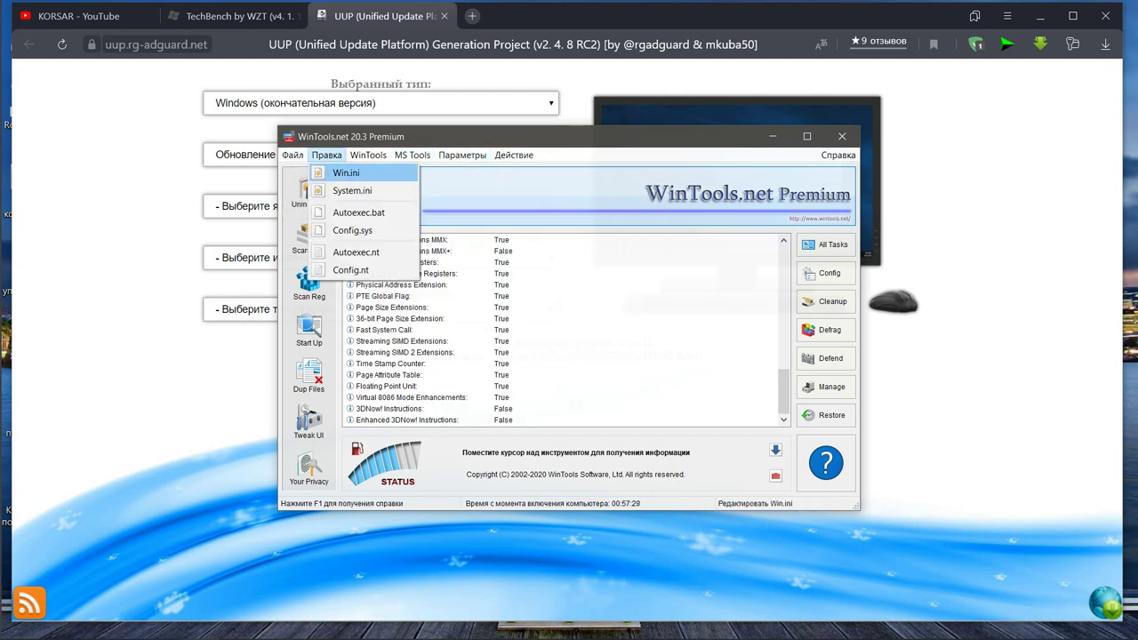
pyautogui.press('Escape')
pyautogui.press('Escape')
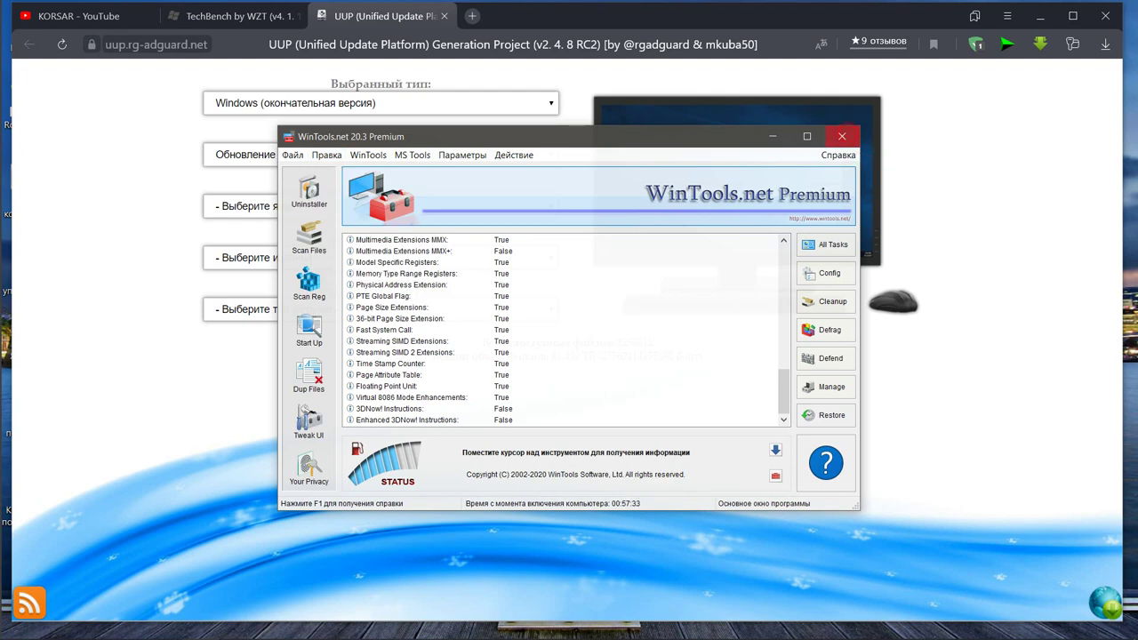
pyautogui.click(842, 136)
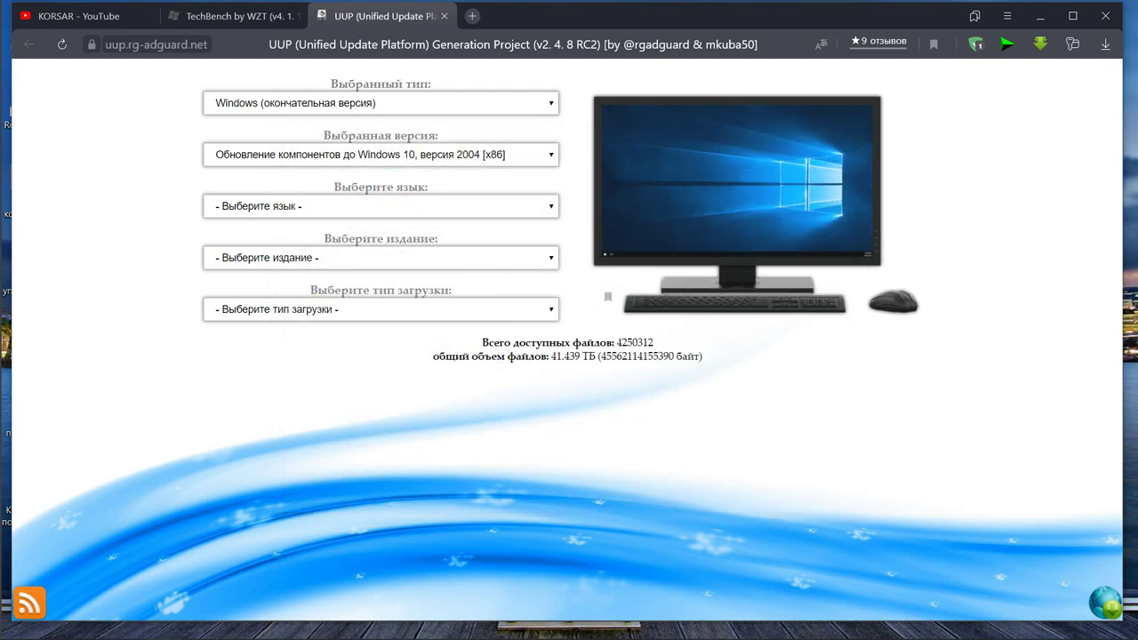
# - On the UUP page, set the language to ru-ru: русский язык and the edition to все издание
pyautogui.click(380, 206)
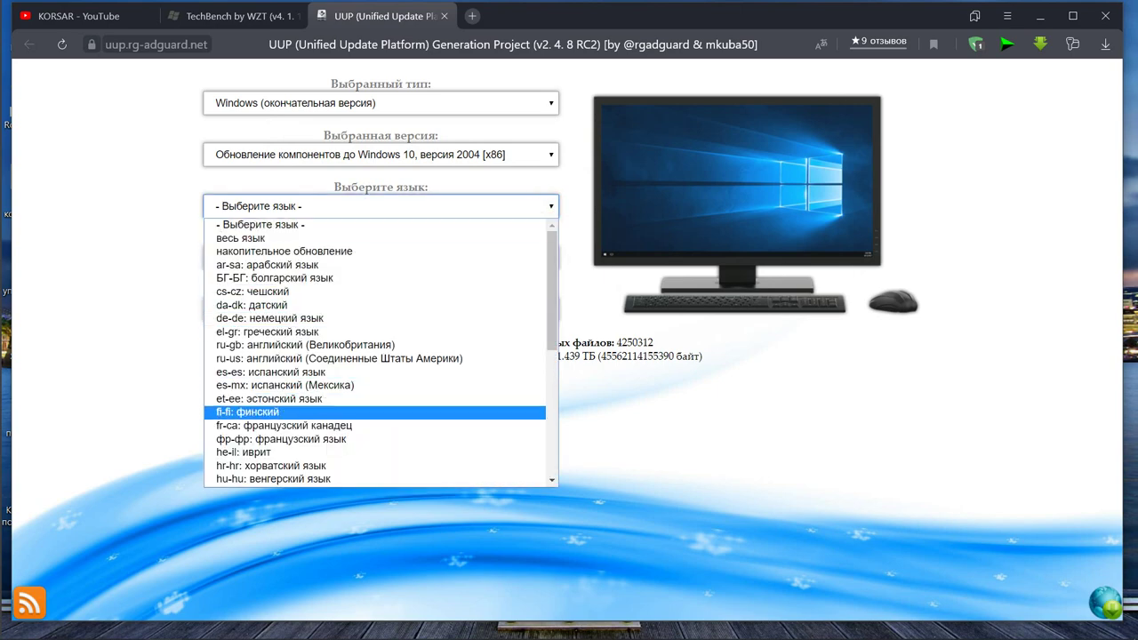
pyautogui.scroll(-7, 381, 355)
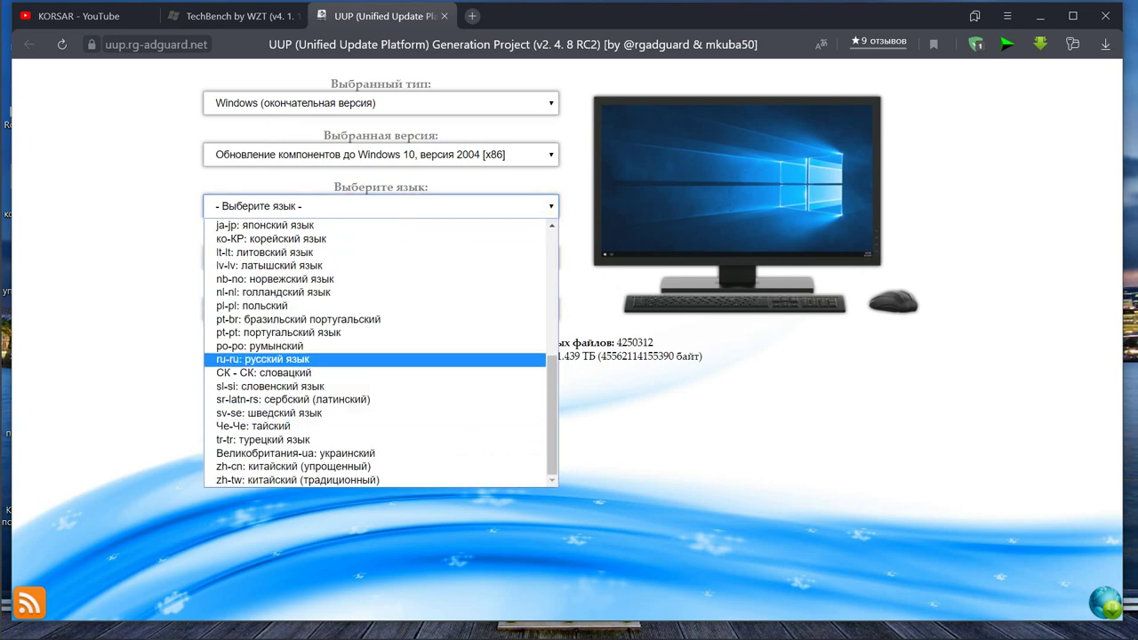
pyautogui.click(485, 359)
pyautogui.tripleClick(487, 356)
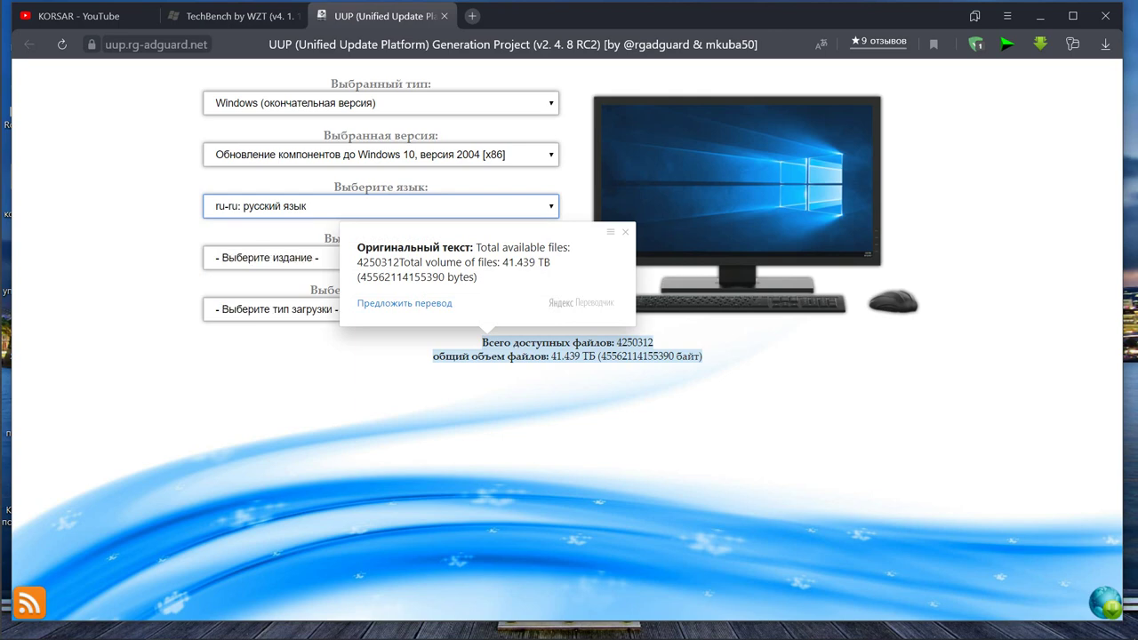
pyautogui.press('Escape')
pyautogui.click(541, 257)
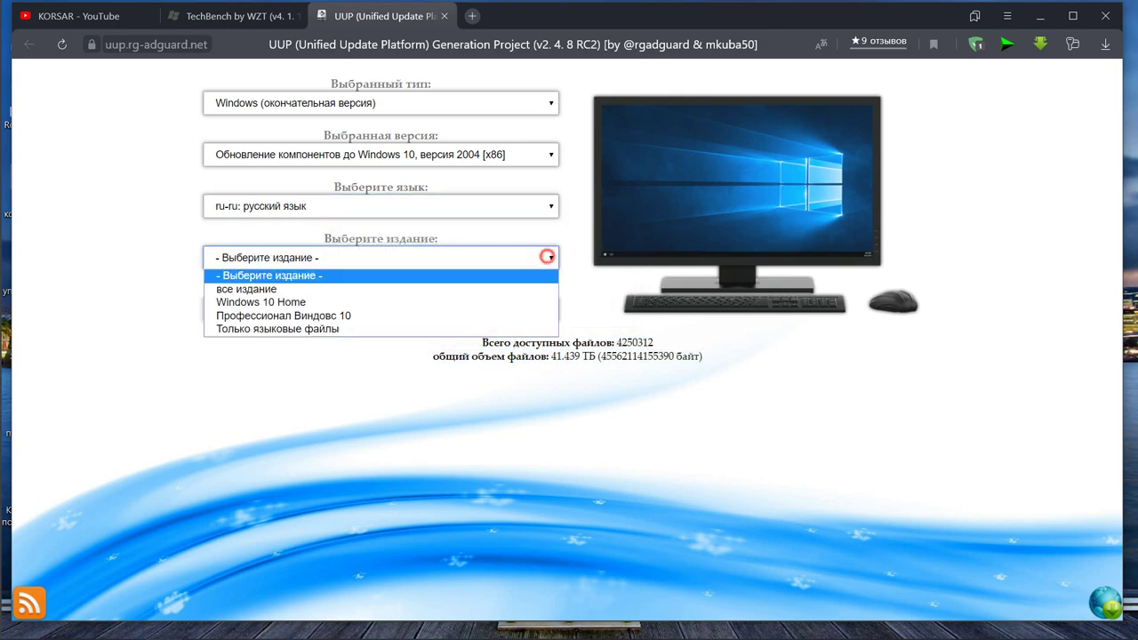
pyautogui.click(538, 290)
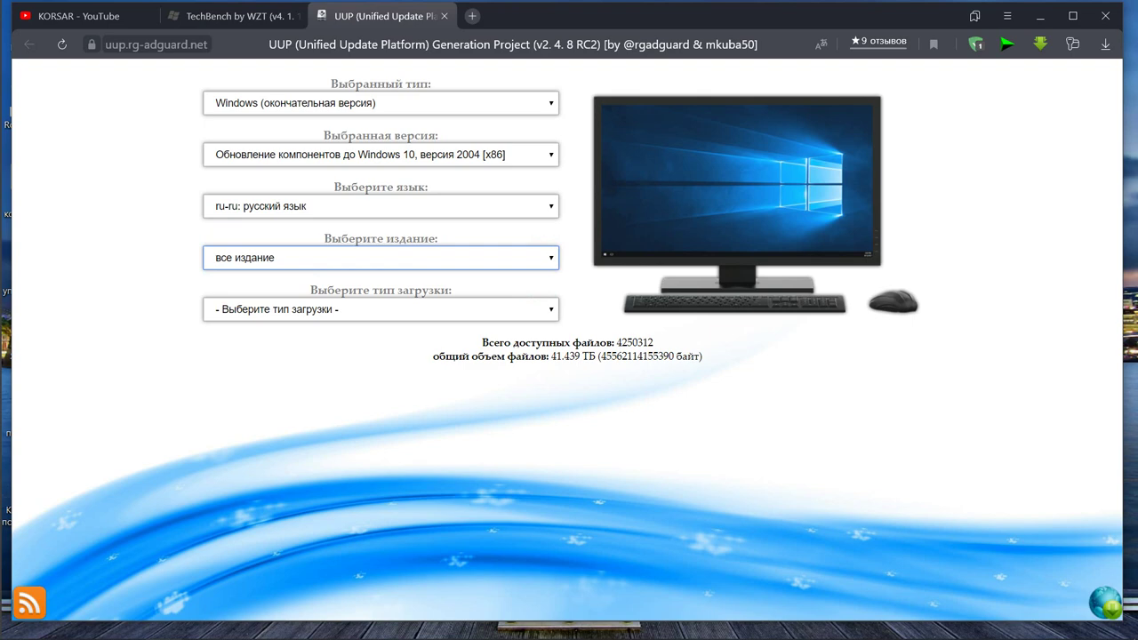
# - Set the download type to Скачать компилятор ISO в OneClick! (запустите скачанный CMD-файл) to generate the creatingISO.cmd links
pyautogui.click(549, 309)
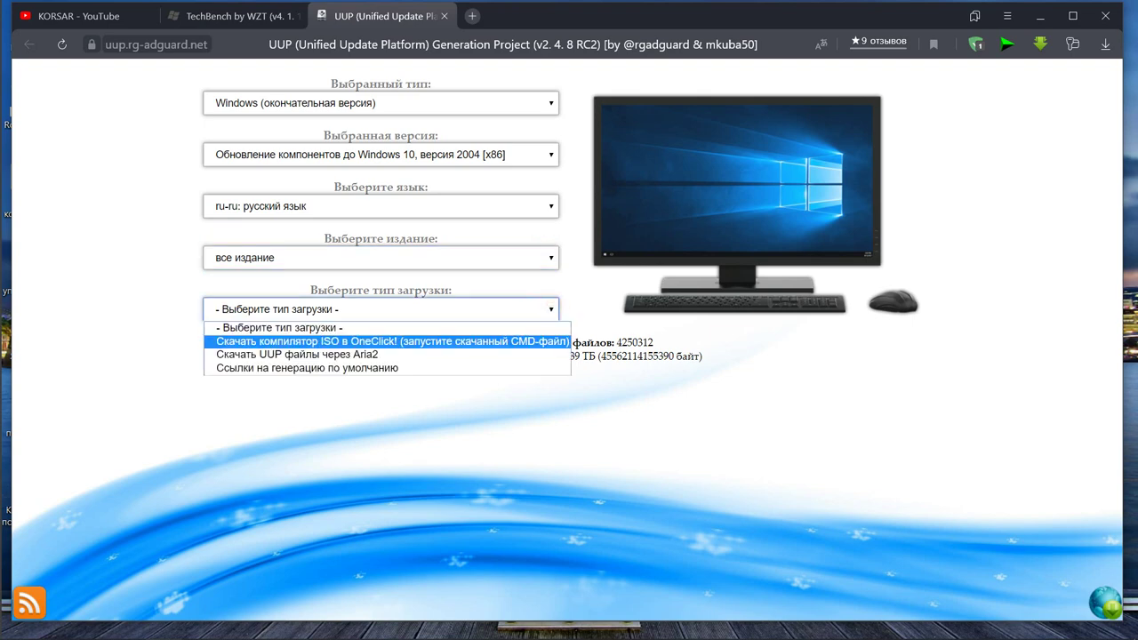
pyautogui.click(536, 341)
pyautogui.tripleClick(536, 343)
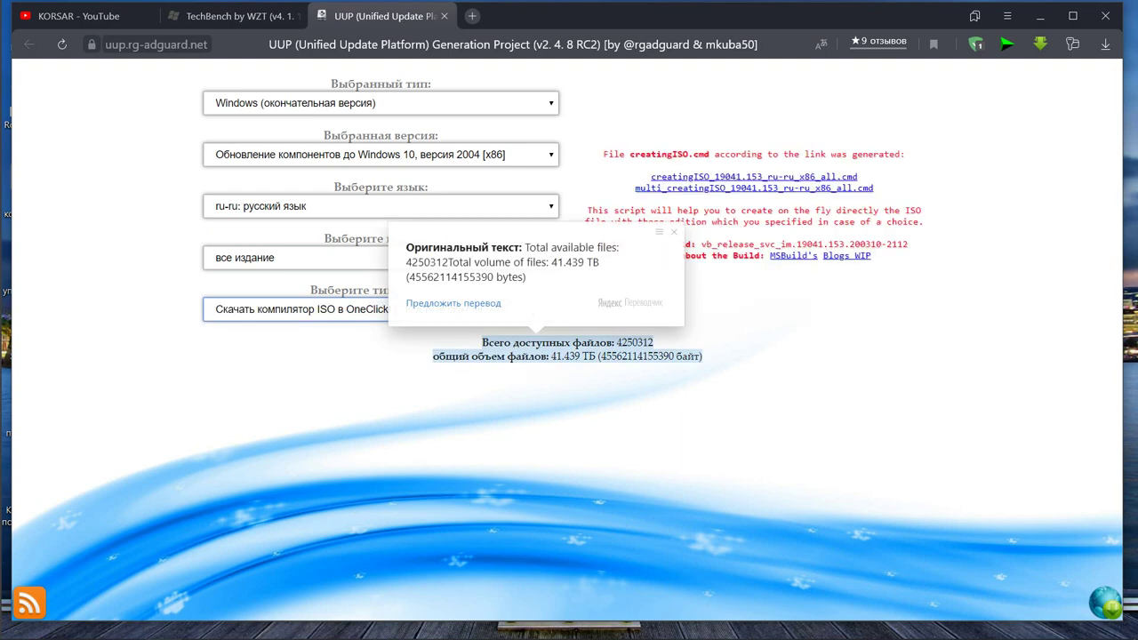
pyautogui.click(754, 176)
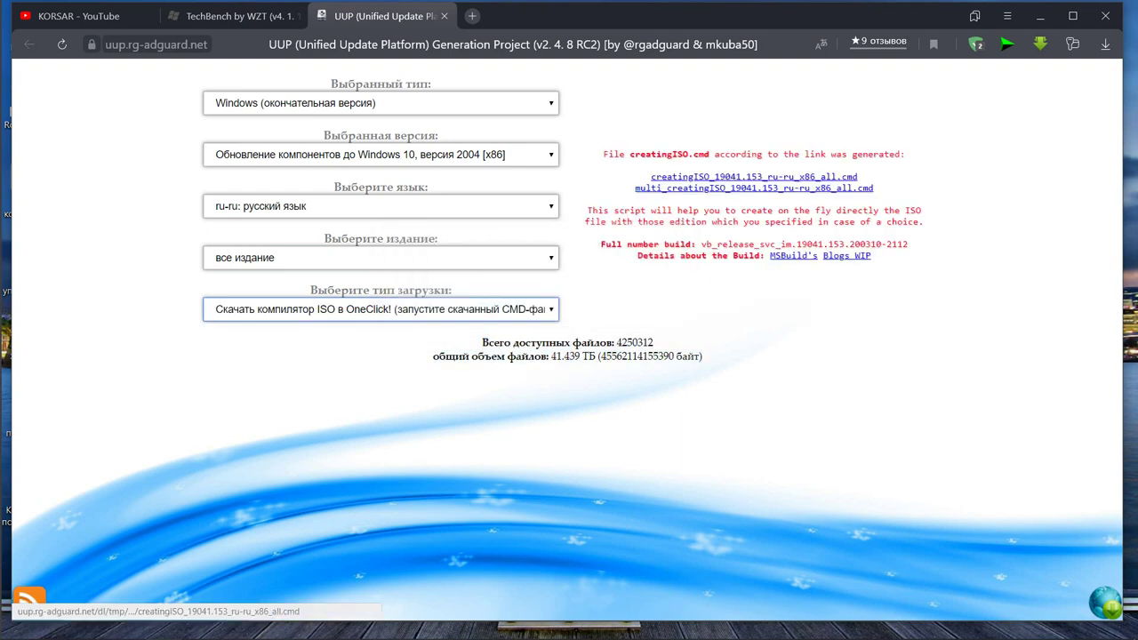
# - Change the version to Обновление компонентов до Windows 10, версия 2004 [x64]
pyautogui.click(380, 155)
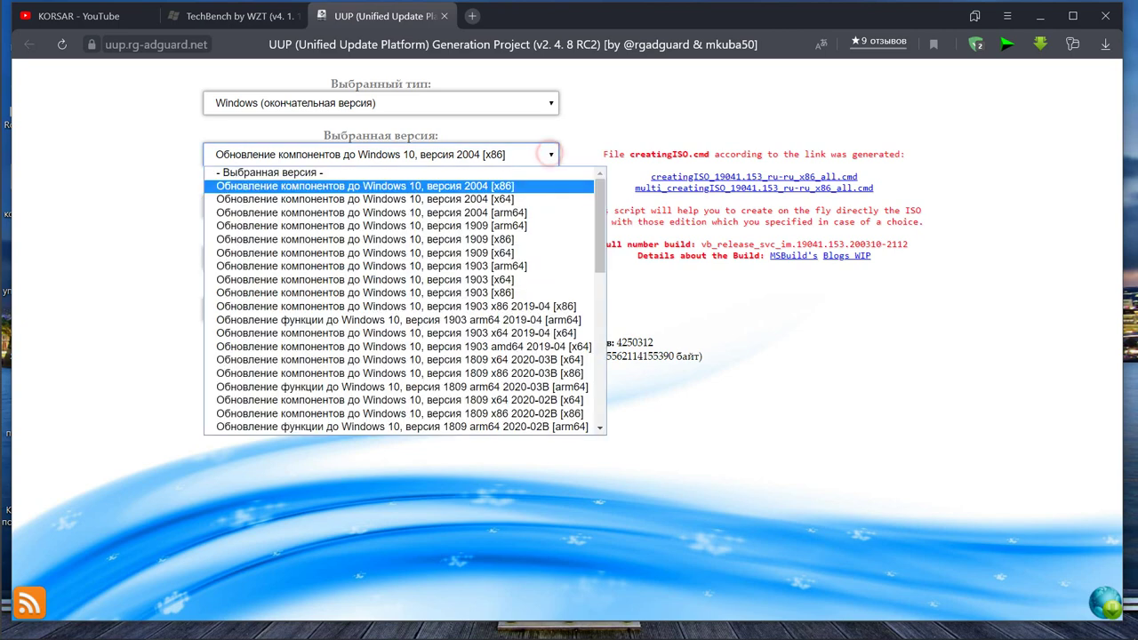
pyautogui.click(356, 198)
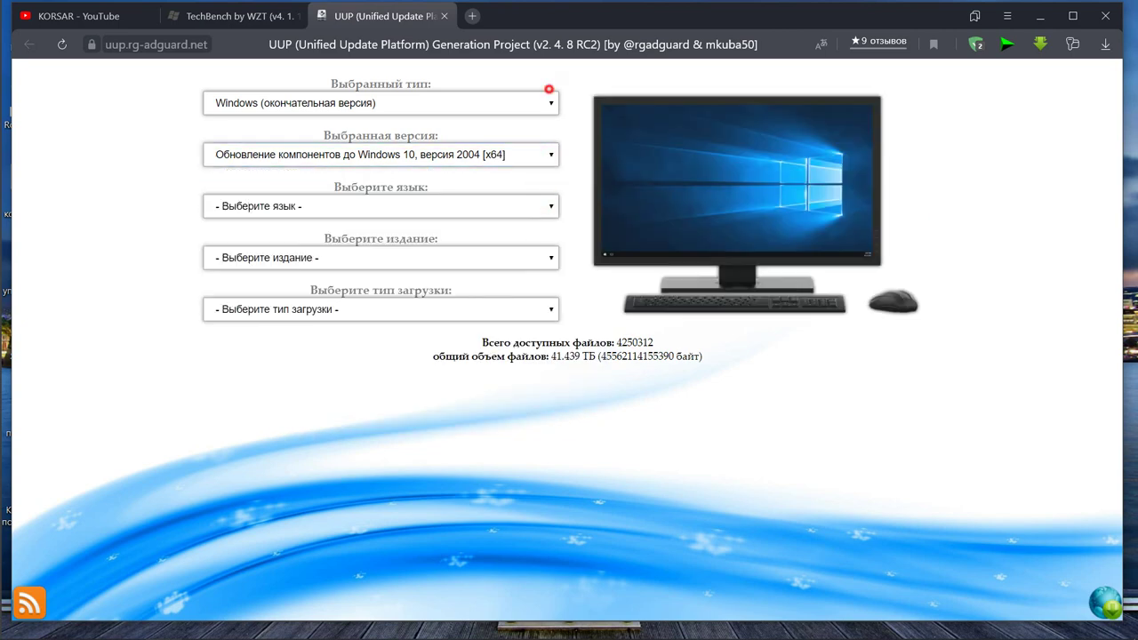
# - Switch the type to Windows (инсайдерская версия) and choose the version Windows 10 Insider Preview 19030.1 (vb_release) [x86]
pyautogui.click(548, 102)
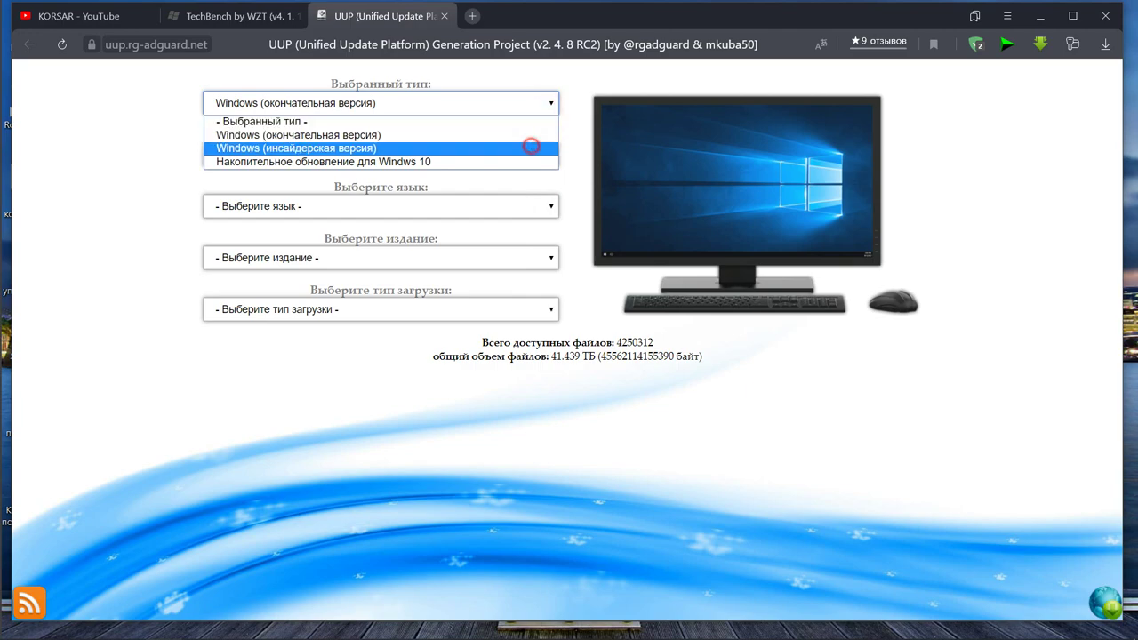
pyautogui.click(530, 147)
pyautogui.click(550, 153)
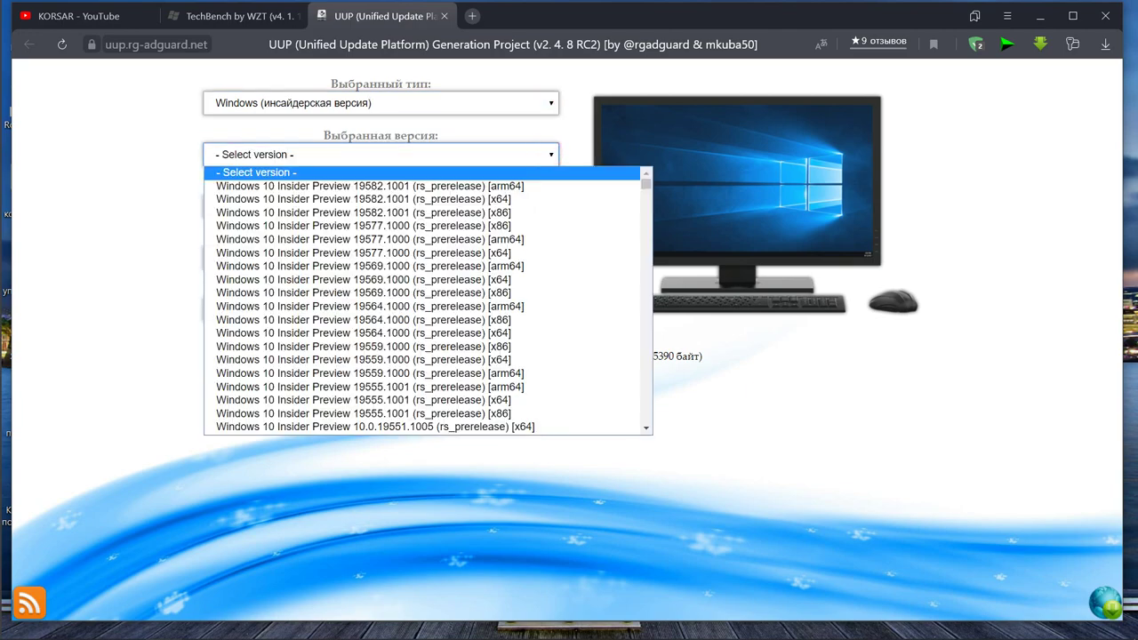
pyautogui.scroll(-8, 346, 262)
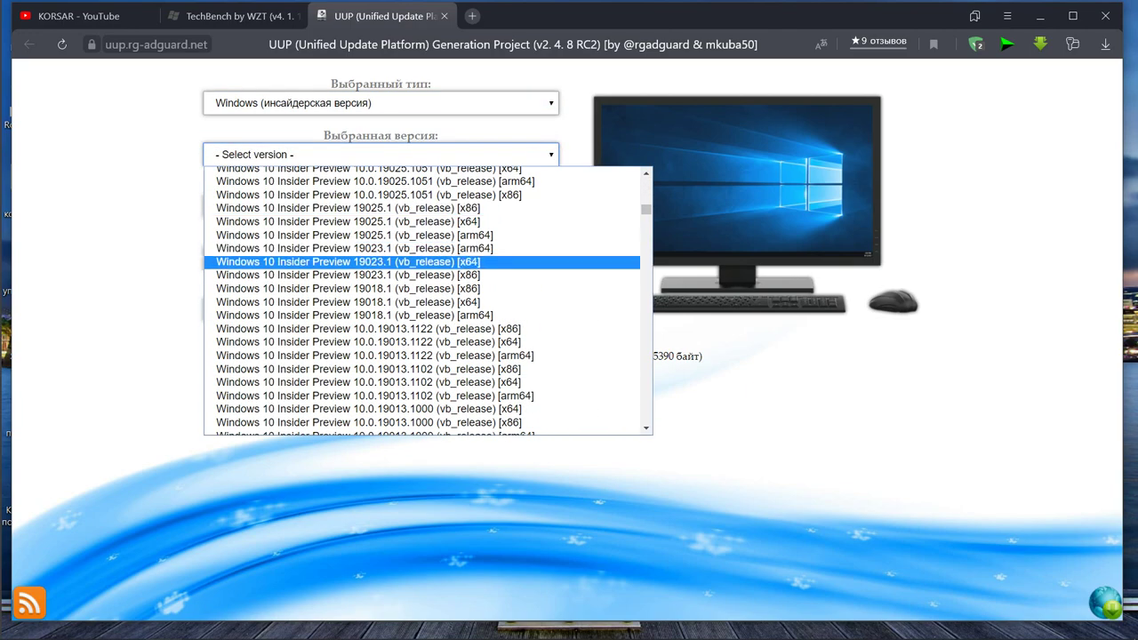
pyautogui.scroll(8, 347, 407)
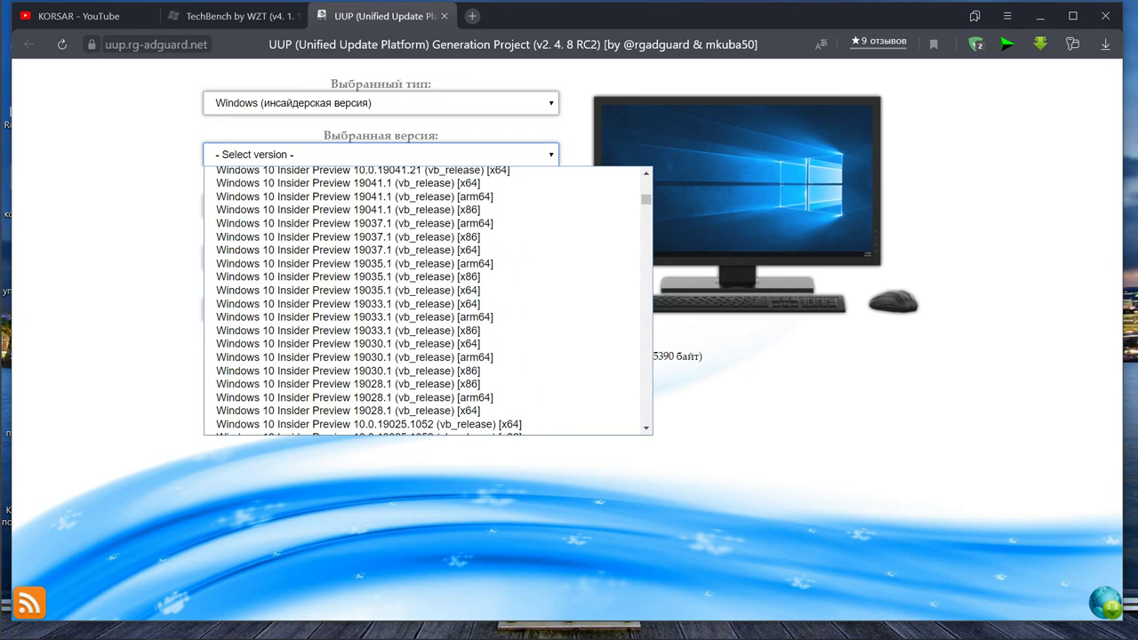
pyautogui.scroll(3, 427, 301)
pyautogui.scroll(-8, 427, 301)
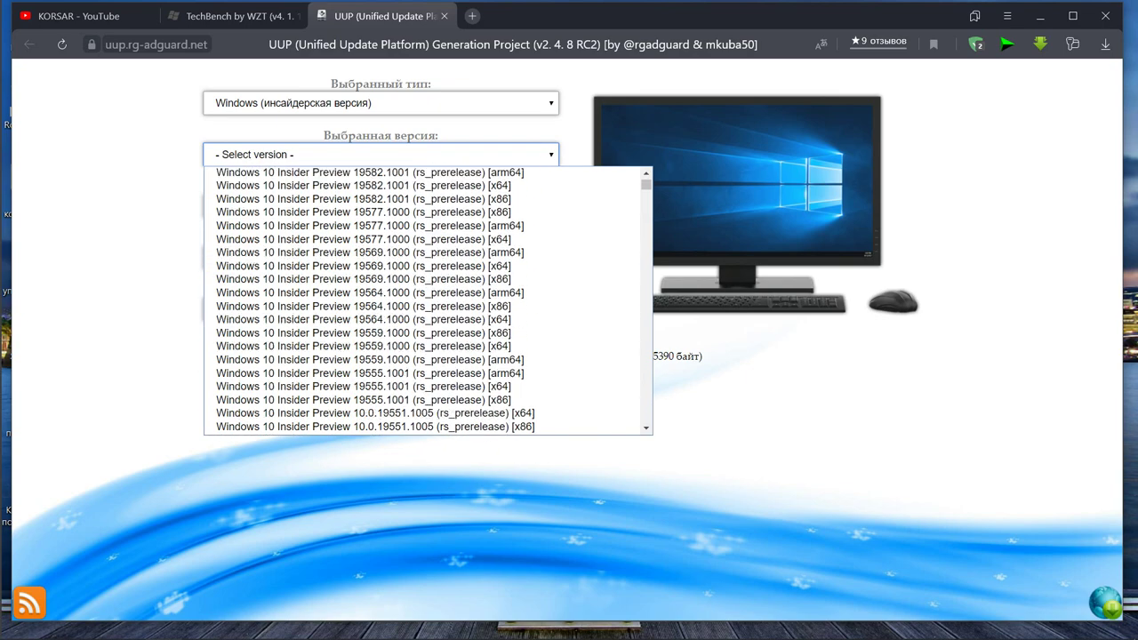
pyautogui.scroll(-15, 427, 301)
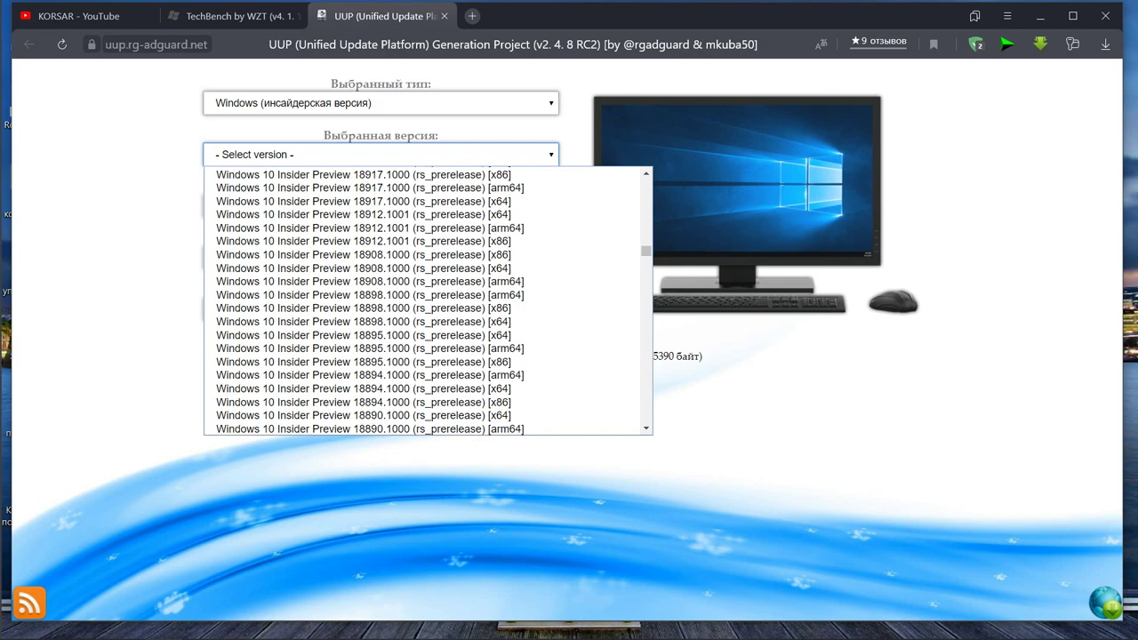
pyautogui.scroll(13, 427, 301)
pyautogui.click(383, 261)
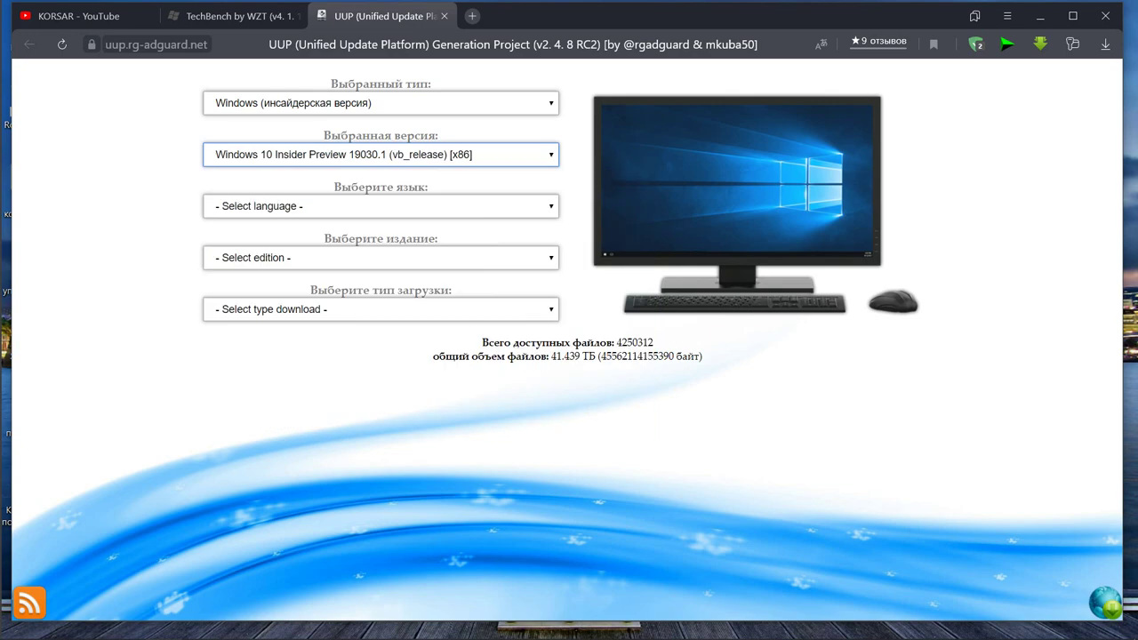
pyautogui.click(573, 164)
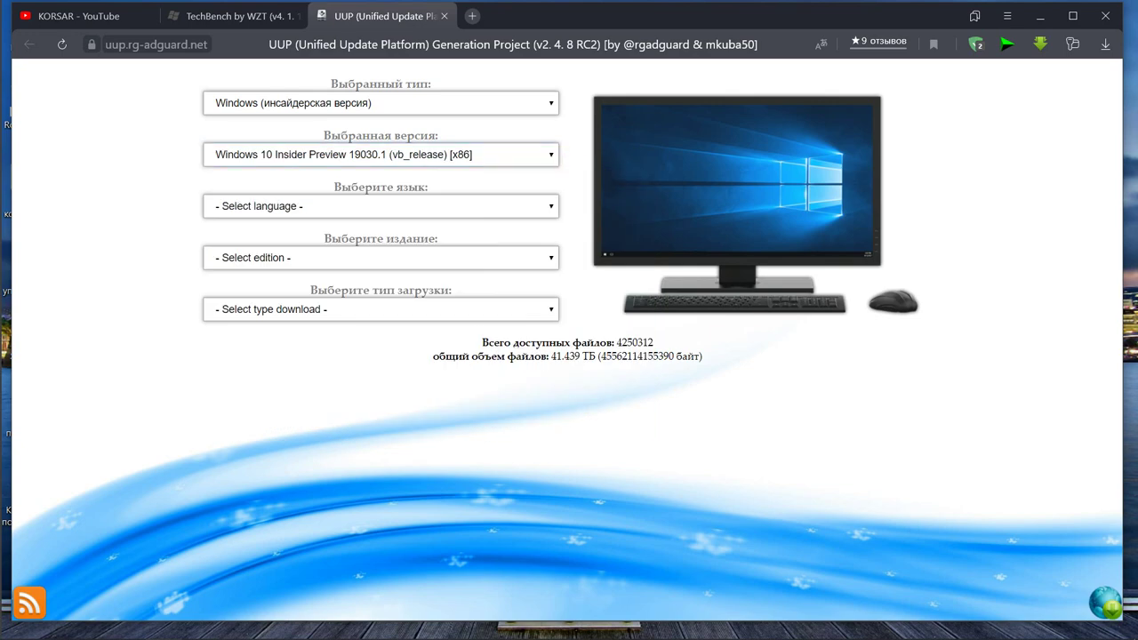
pyautogui.click(553, 155)
pyautogui.click(552, 155)
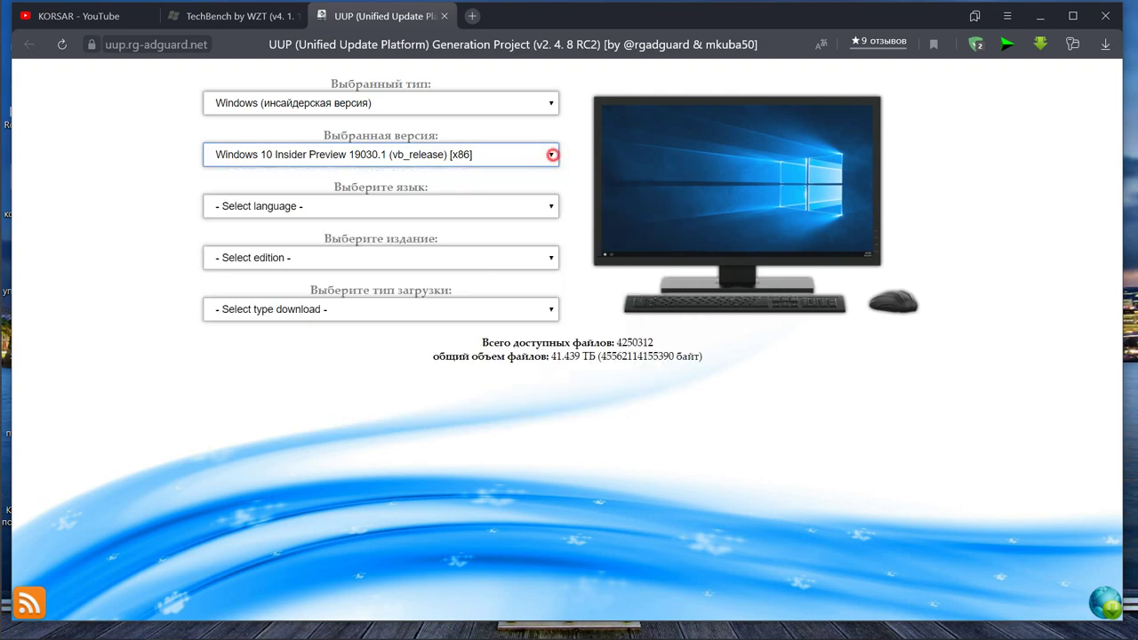
# - Set the type to Накопительное обновление для Windws 10 and open its list of versions
pyautogui.click(552, 103)
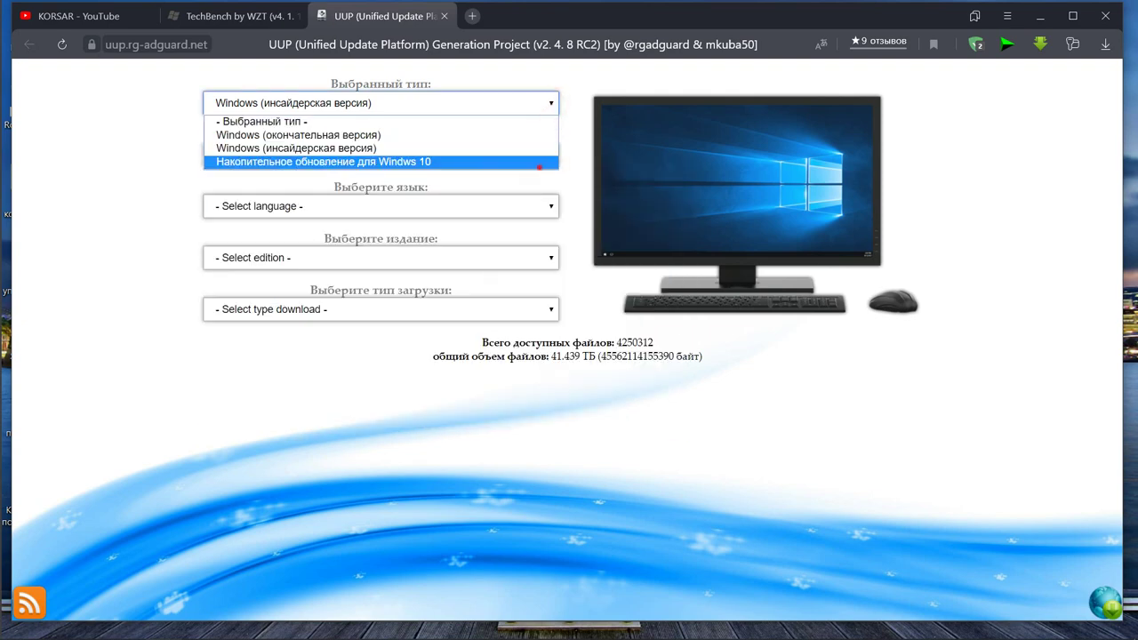
pyautogui.click(539, 162)
pyautogui.click(545, 152)
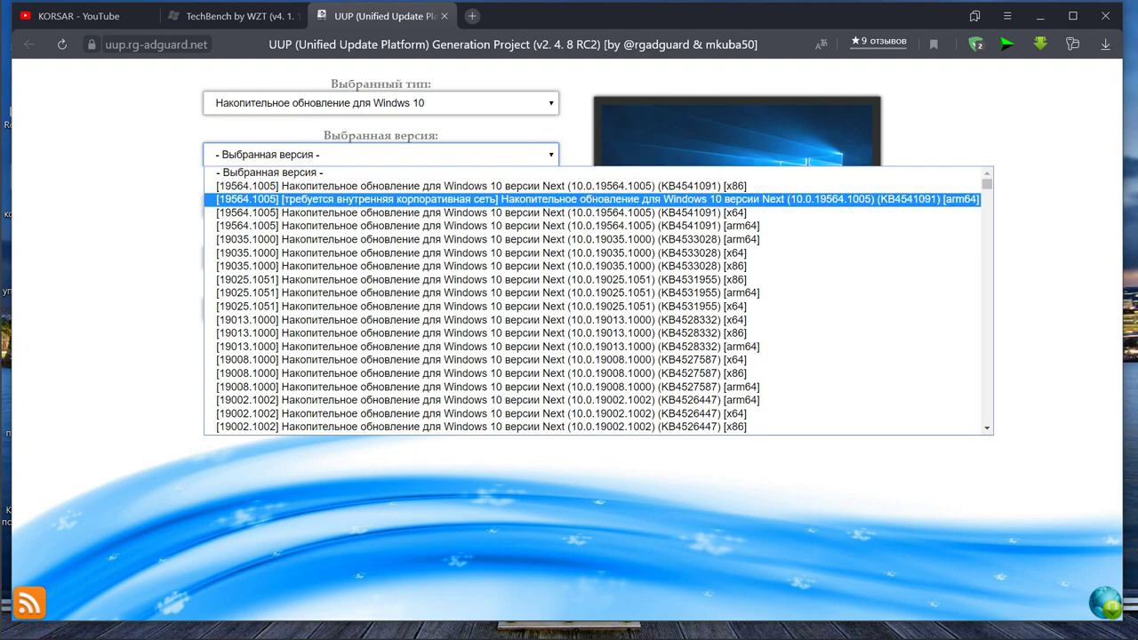
# - Look through the list of Windows 10 cumulative updates, covering the Next, 1909, 1809 and 1709 versions, and close it without choosing one
pyautogui.scroll(-15, 596, 297)
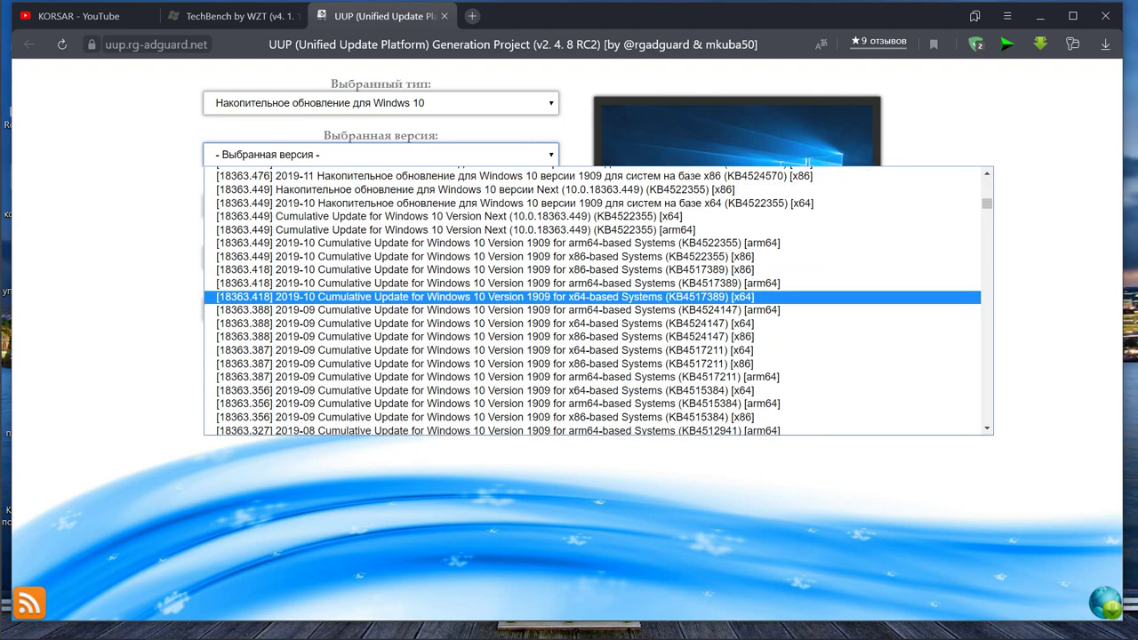
pyautogui.scroll(-15, 596, 298)
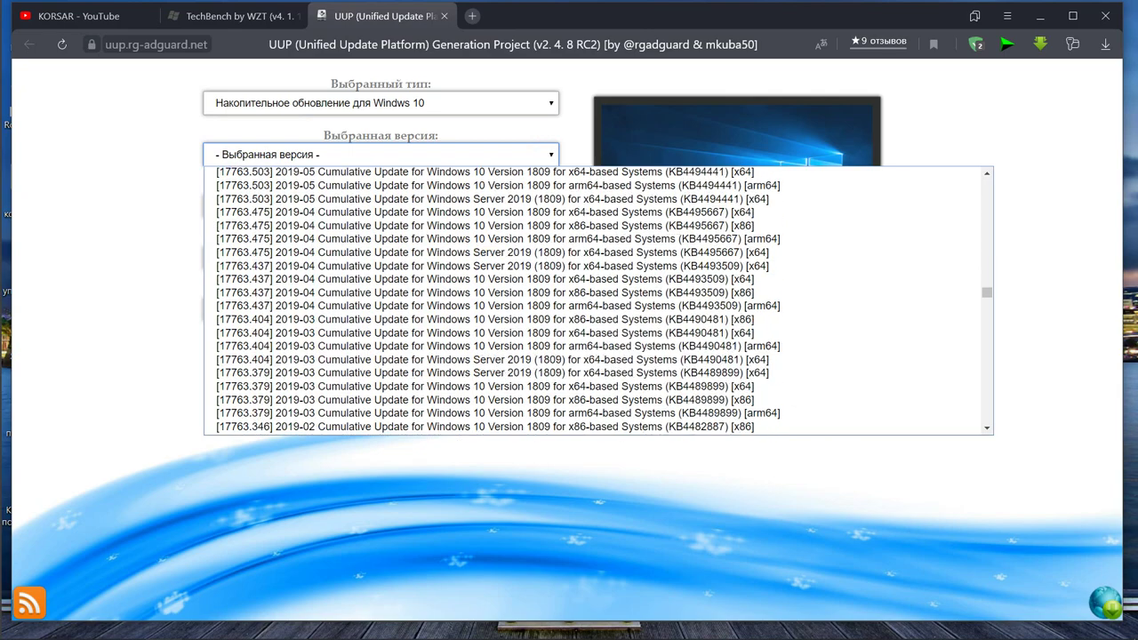
pyautogui.scroll(-15, 596, 297)
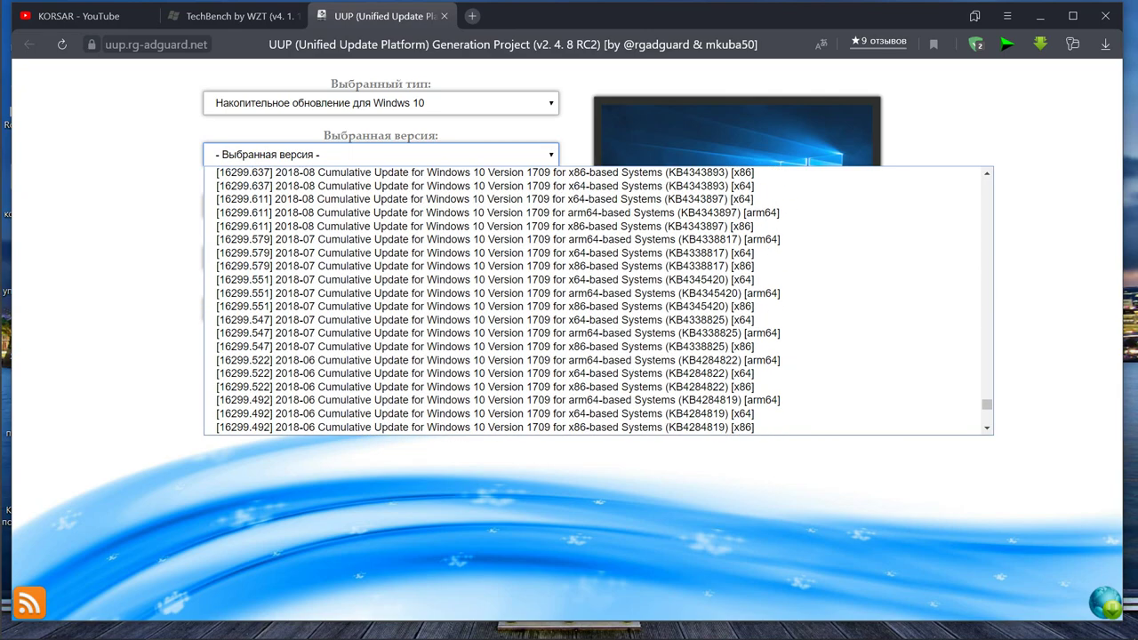
pyautogui.scroll(15, 596, 298)
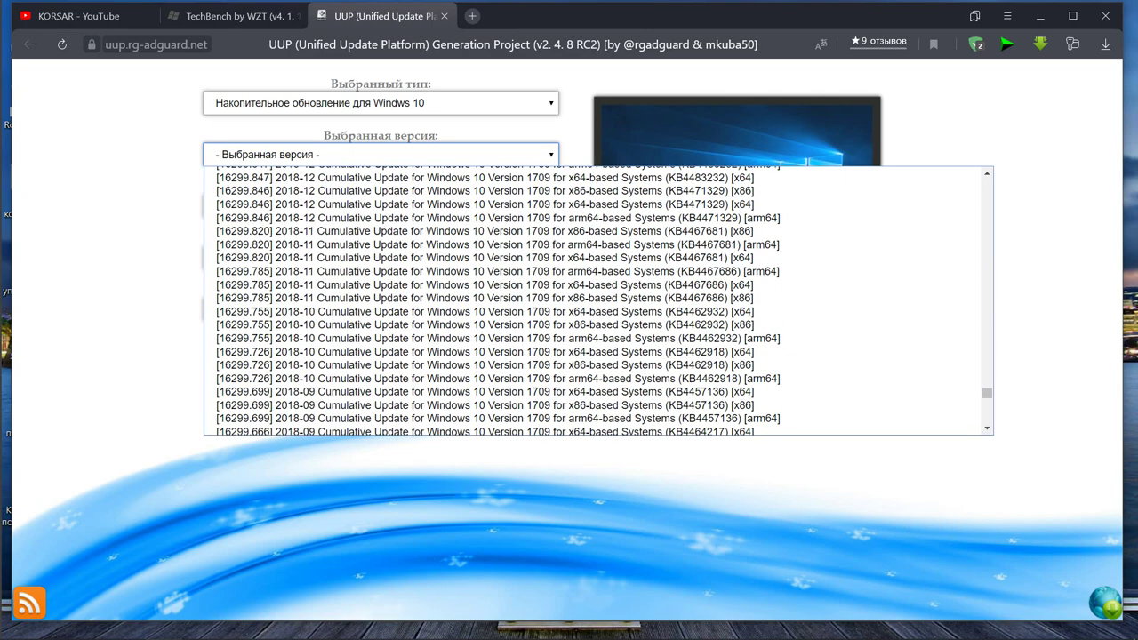
pyautogui.scroll(15, 596, 311)
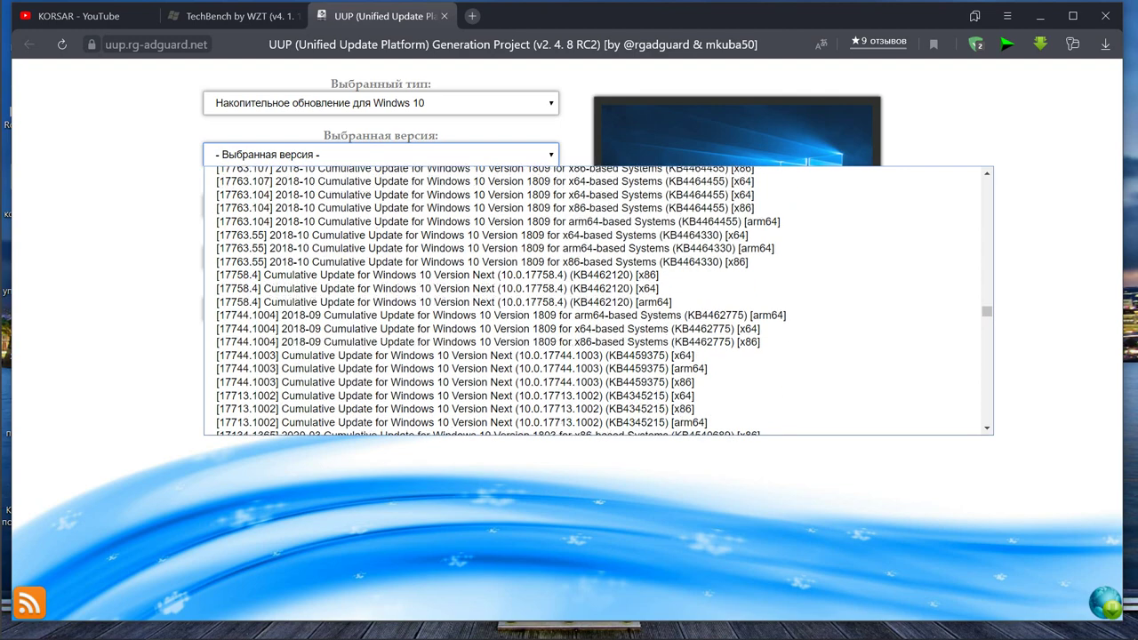
pyautogui.scroll(15, 595, 311)
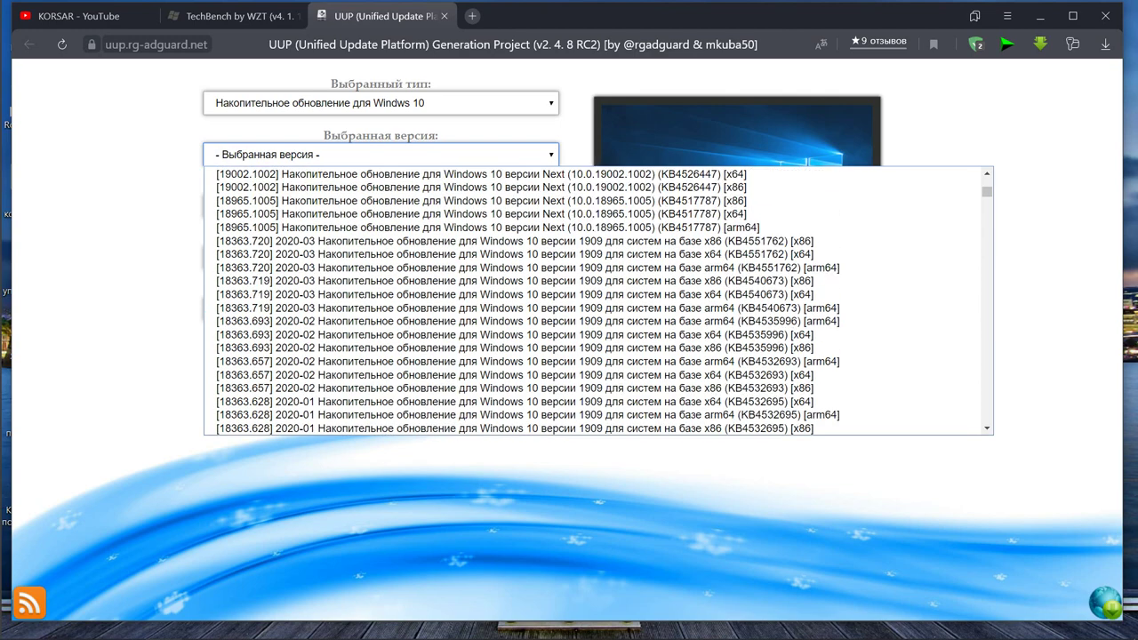
pyautogui.scroll(6, 595, 301)
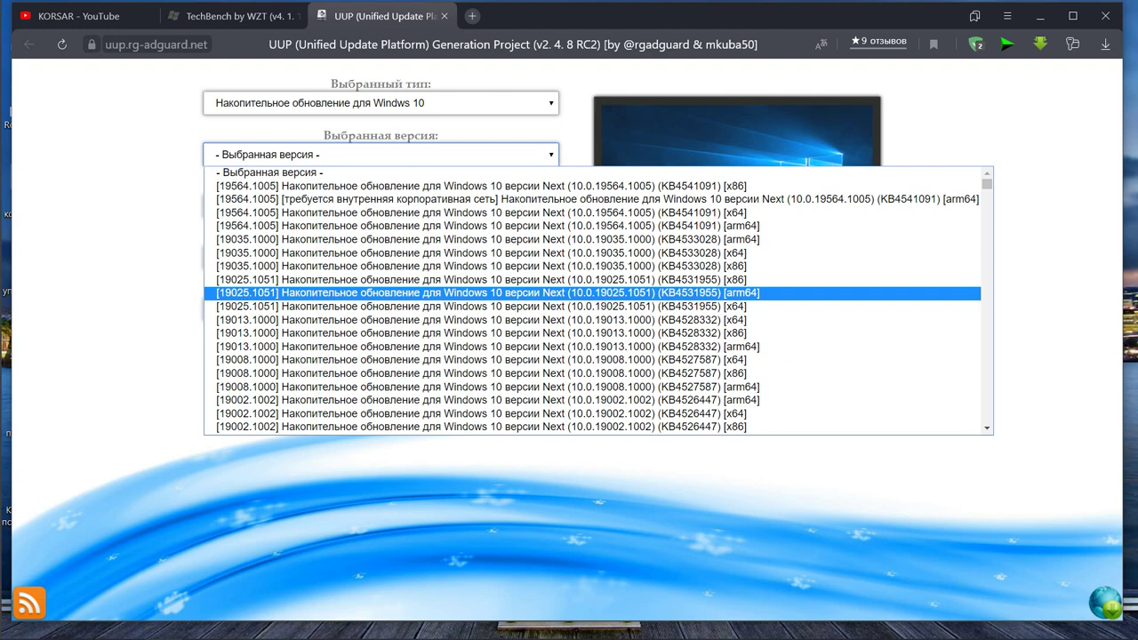
pyautogui.scroll(-6, 596, 331)
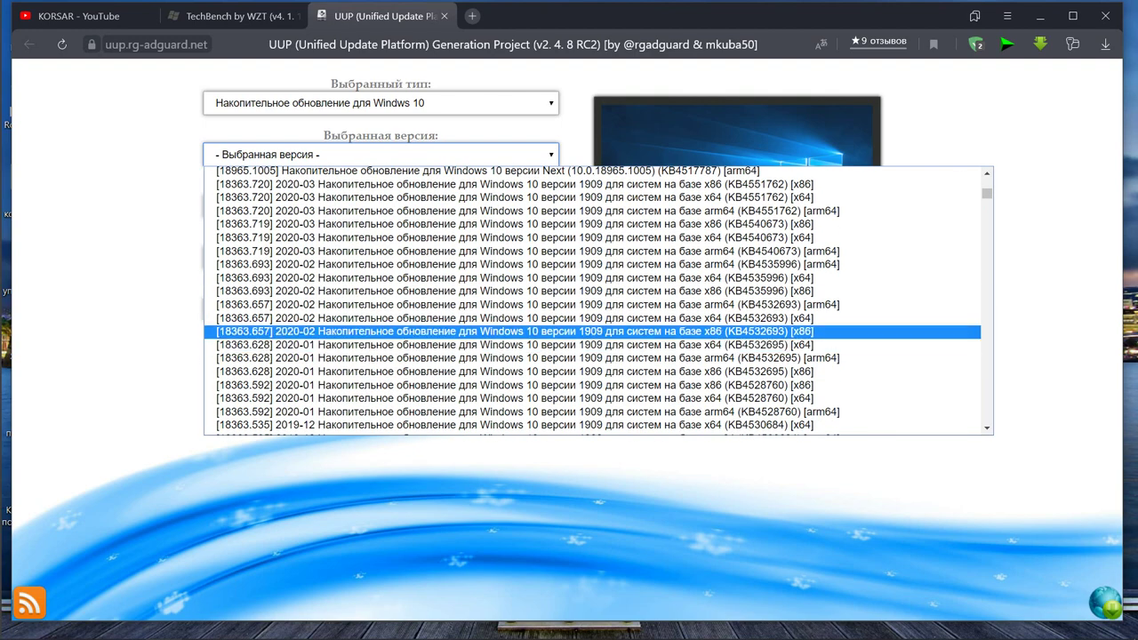
pyautogui.scroll(4, 596, 302)
pyautogui.scroll(4, 596, 303)
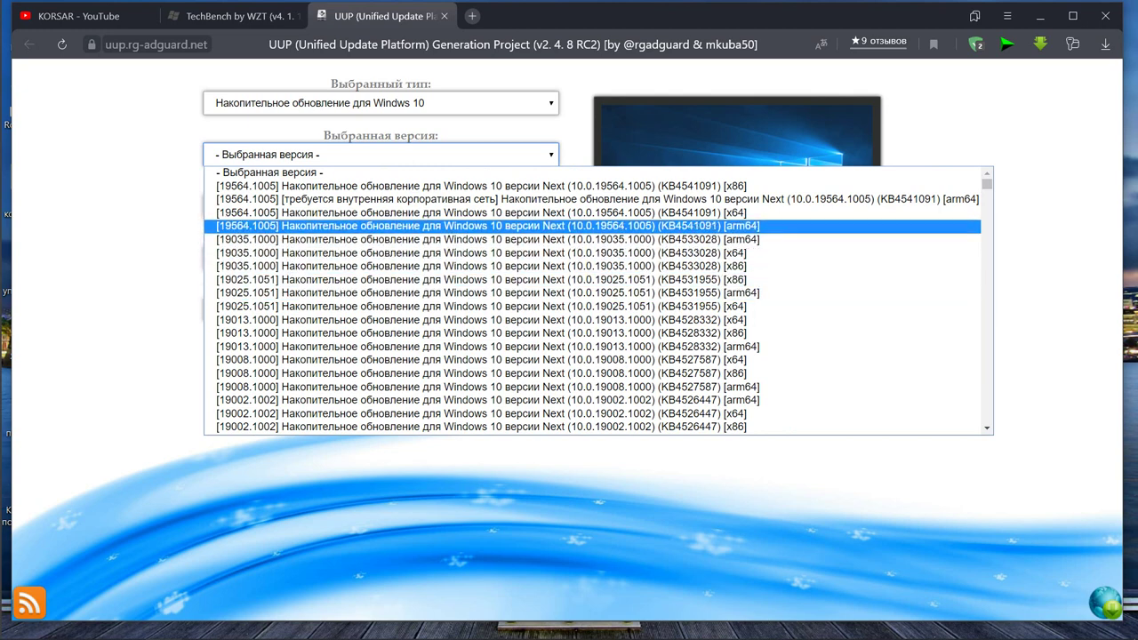
pyautogui.click(1047, 152)
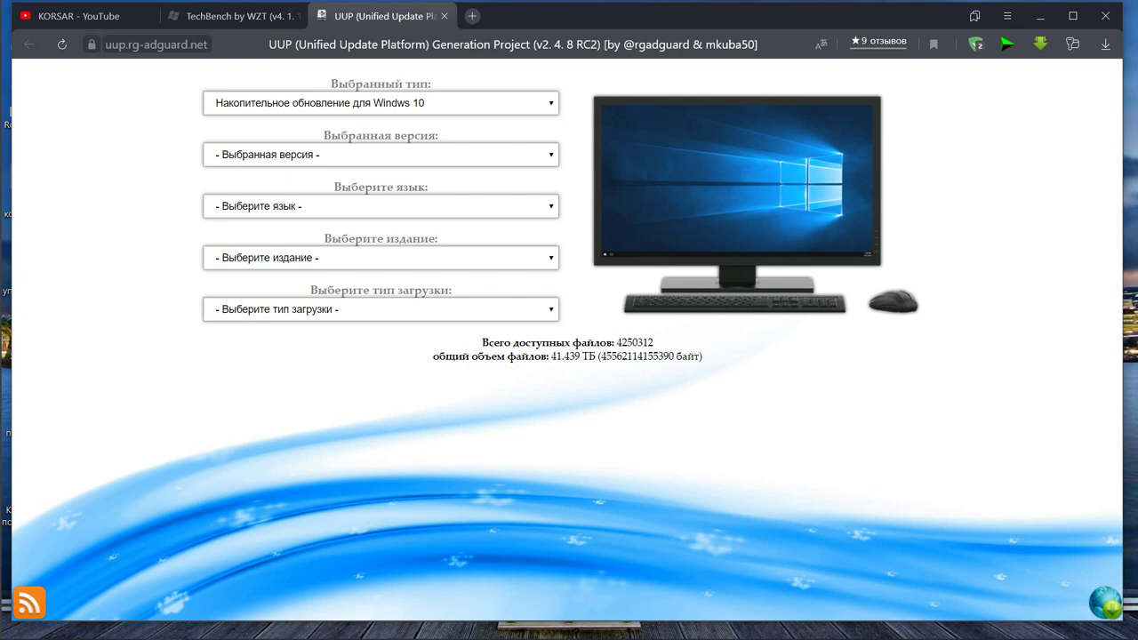
# - Set the type to Windows (окончательная версия) and the version to Обновление компонентов до Windows 10, версия 2004 [x86]
pyautogui.click(518, 104)
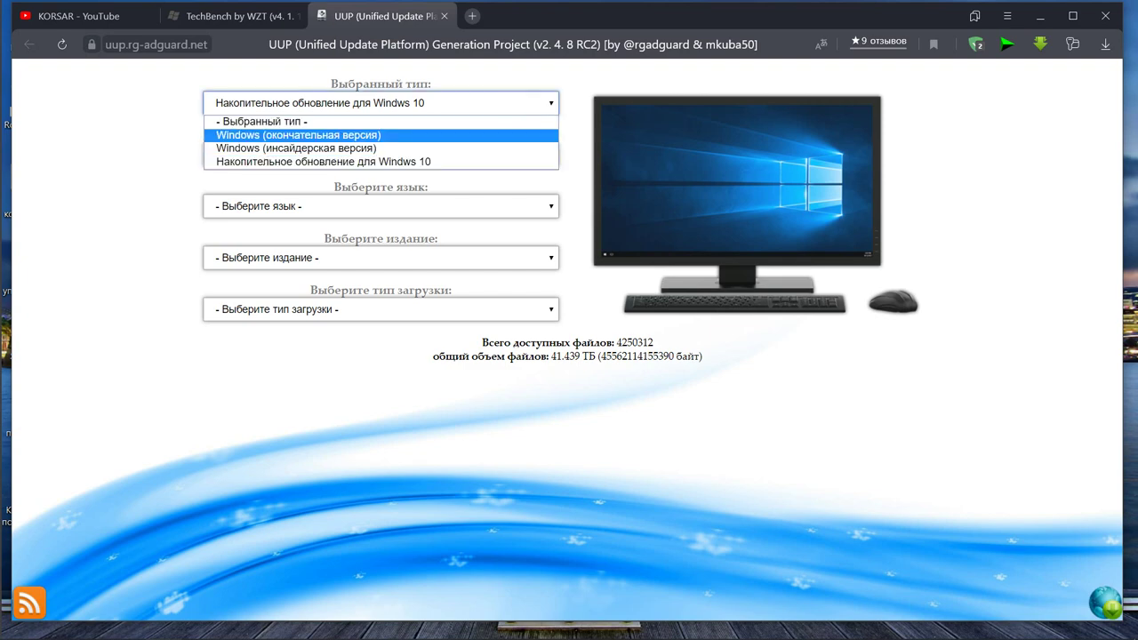
pyautogui.click(516, 140)
pyautogui.click(552, 154)
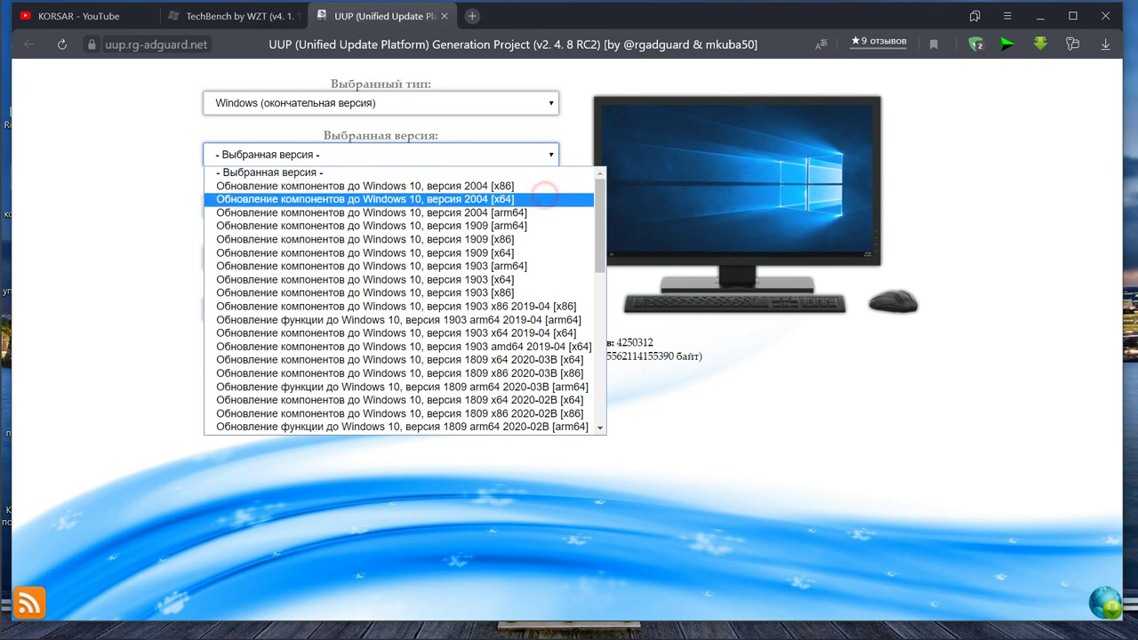
pyautogui.click(365, 186)
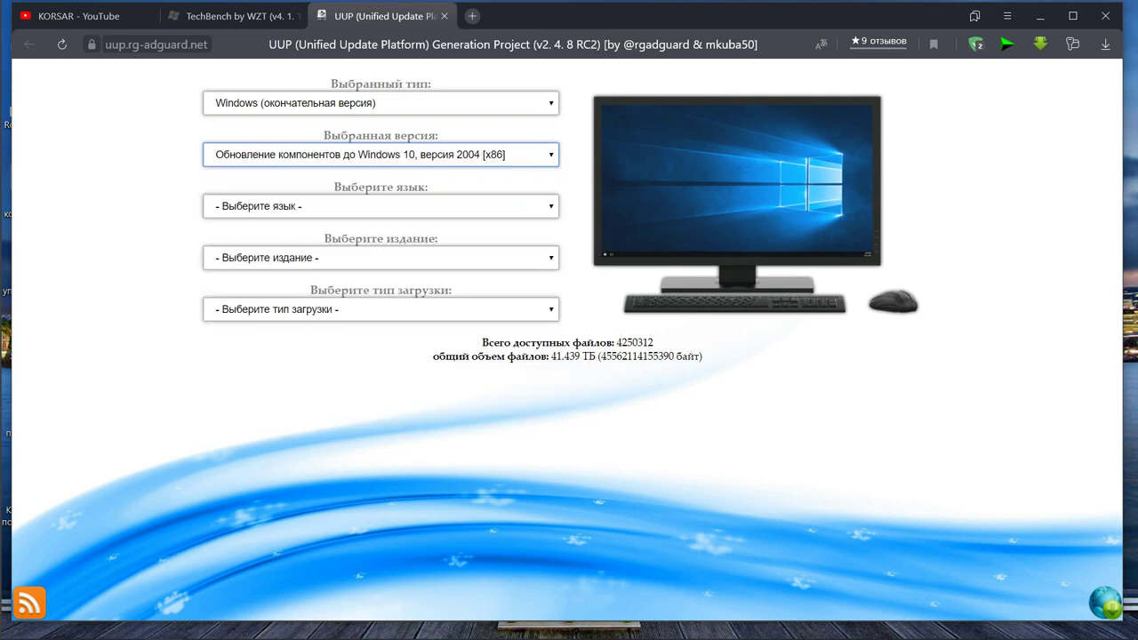
# - Set the language to ru-ru: русский язык and the edition to все издание
pyautogui.click(498, 206)
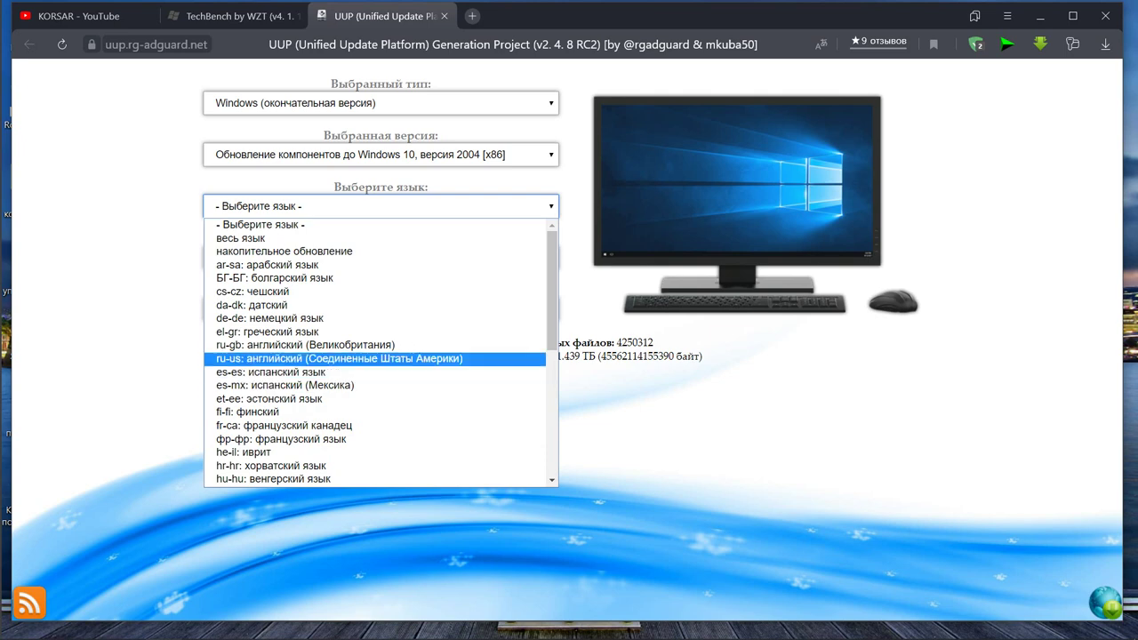
pyautogui.scroll(-7, 381, 356)
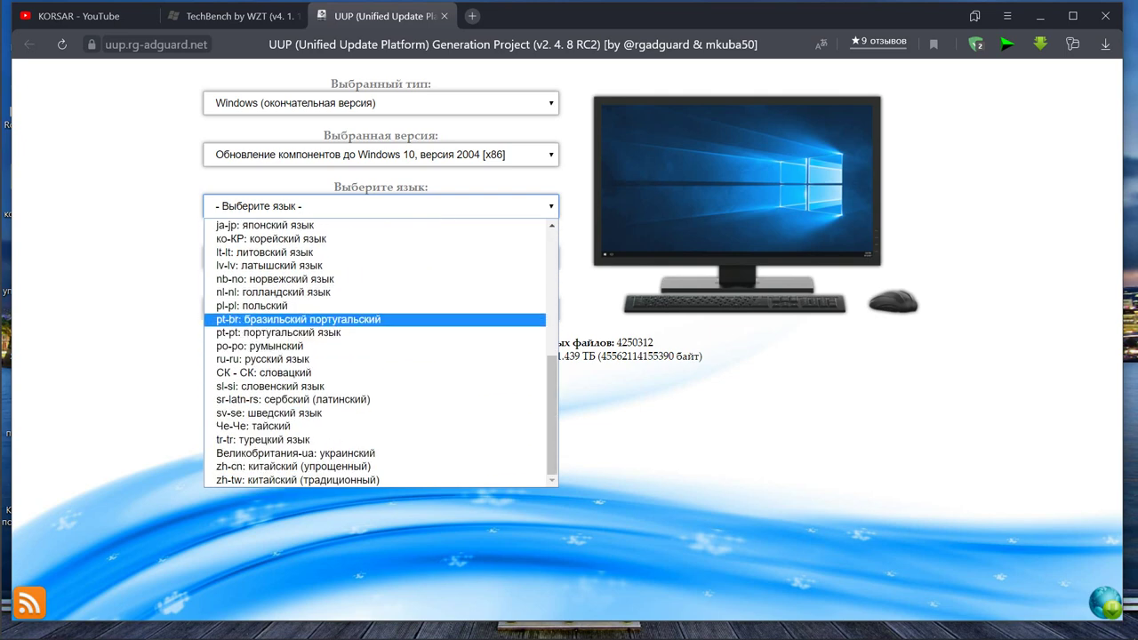
pyautogui.click(496, 359)
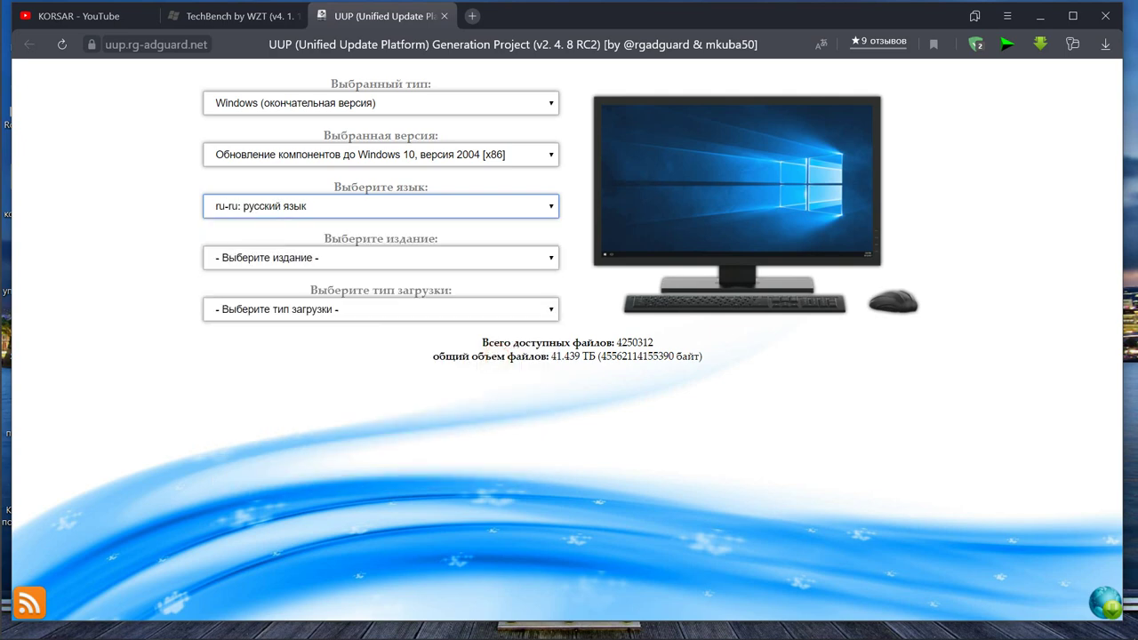
pyautogui.click(541, 255)
pyautogui.click(534, 289)
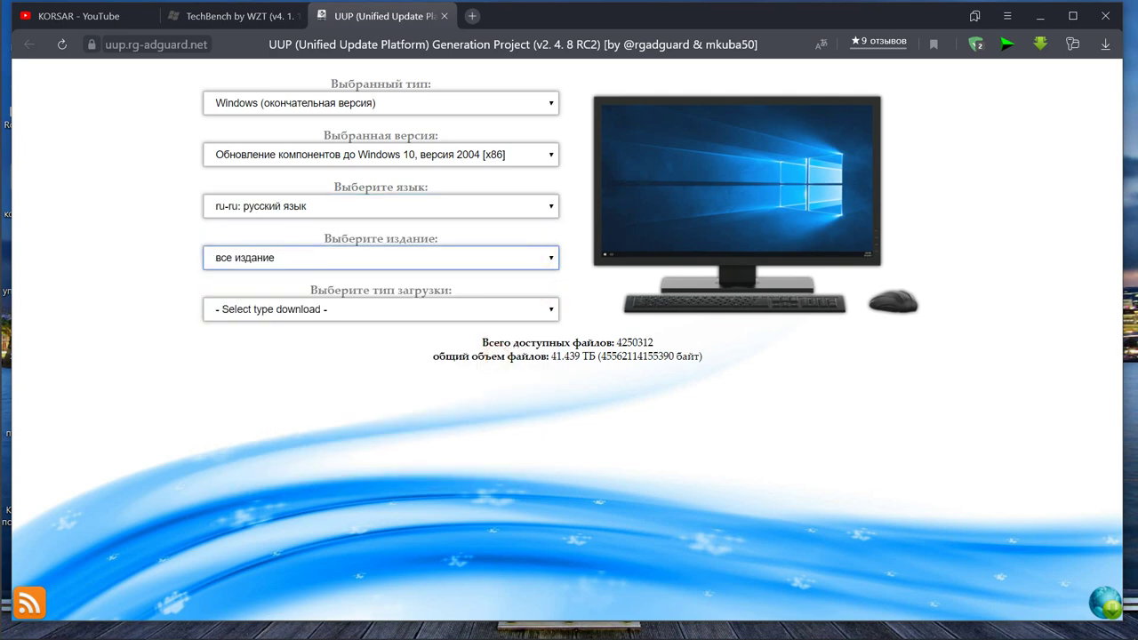
# - Choose the Скачать компилятор ISO в OneClick! download type and download creatingISO_19041.153_ru-ru_x86_all.cmd, closing the extension's guide page
pyautogui.click(549, 310)
pyautogui.click(545, 340)
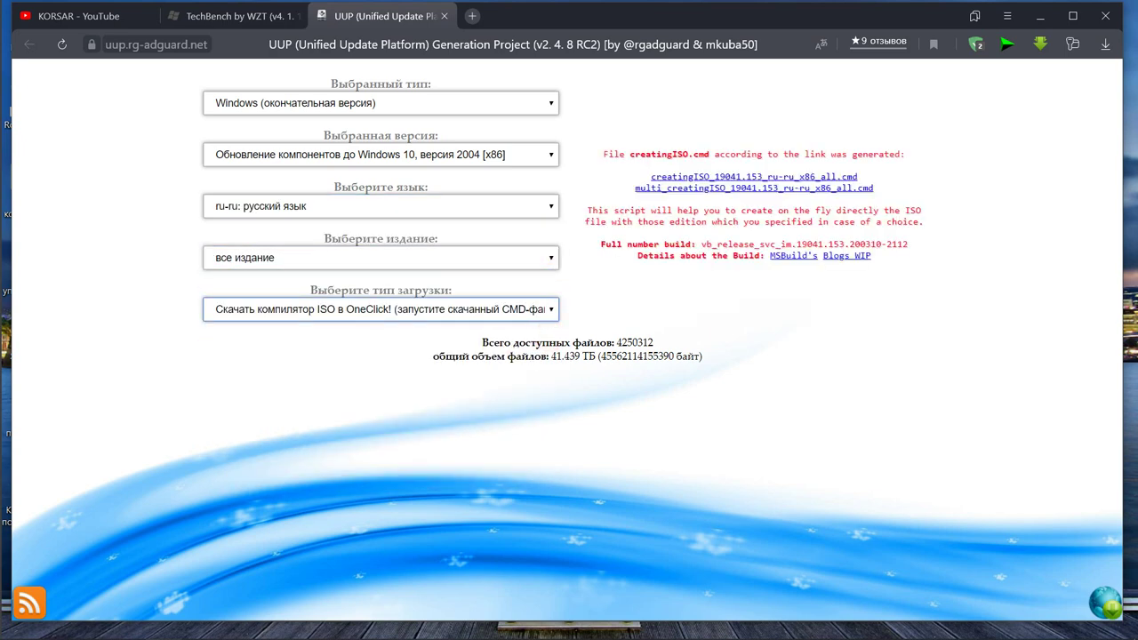
pyautogui.click(742, 177)
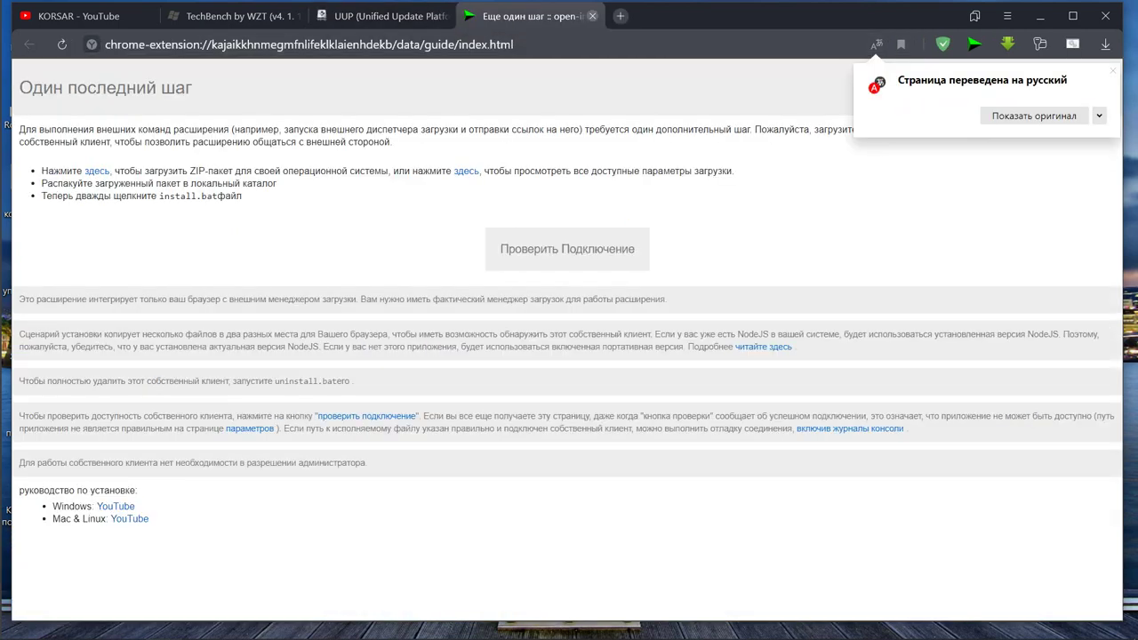
pyautogui.hotkey('ctrl', 'w')
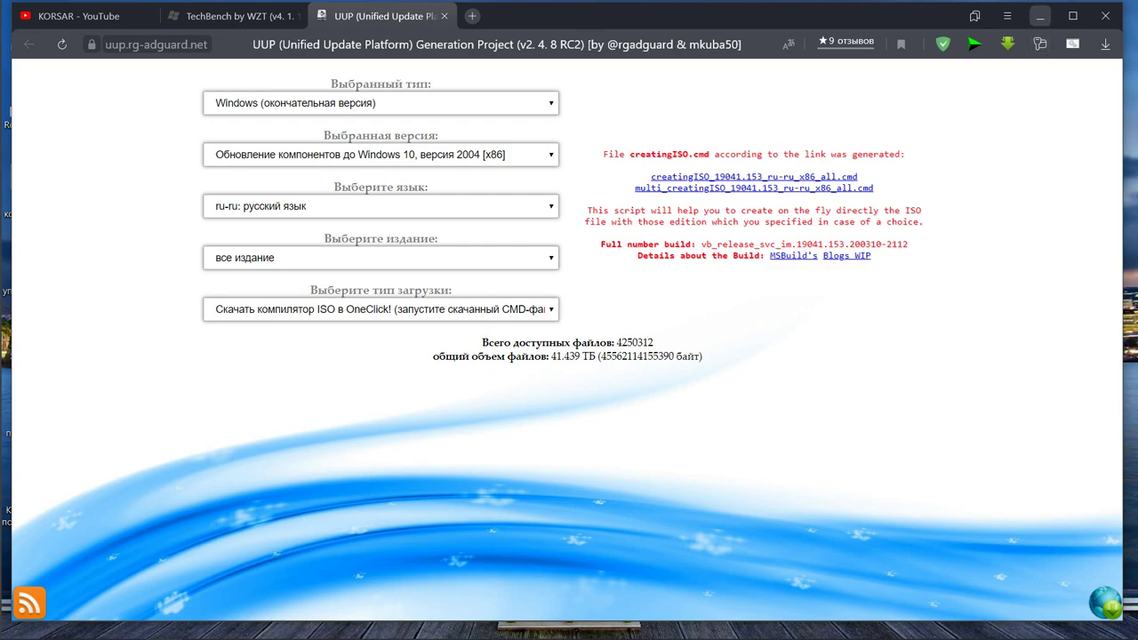
# - Minimize the browser and open the ЗАГРУЗКА folder on local disk E: in File Explorer
pyautogui.click(1040, 16)
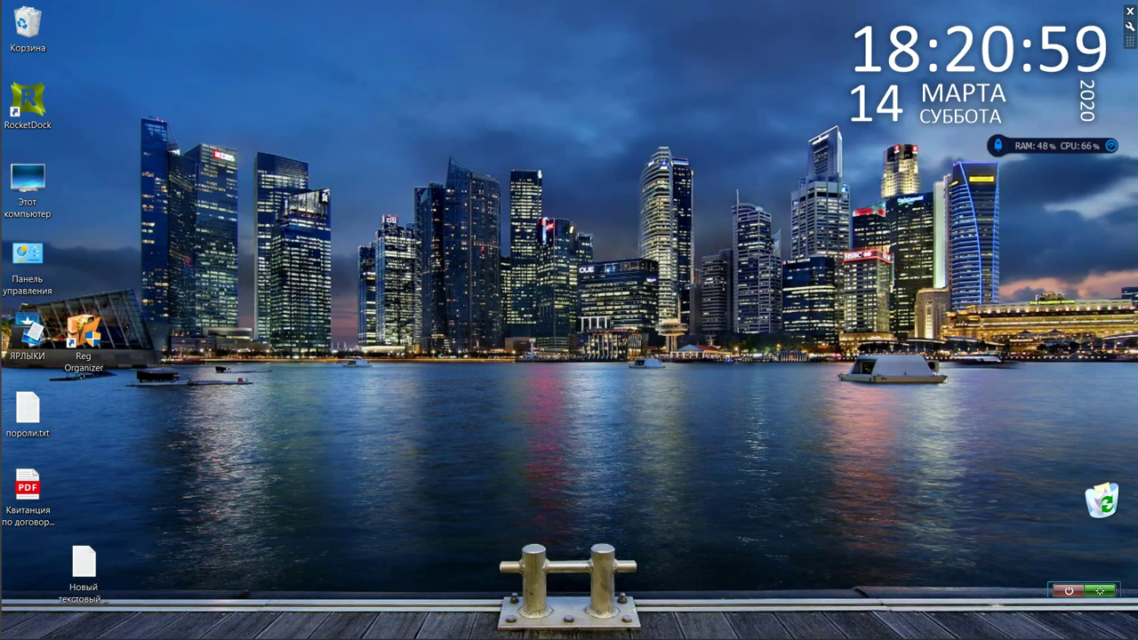
pyautogui.doubleClick(27, 187)
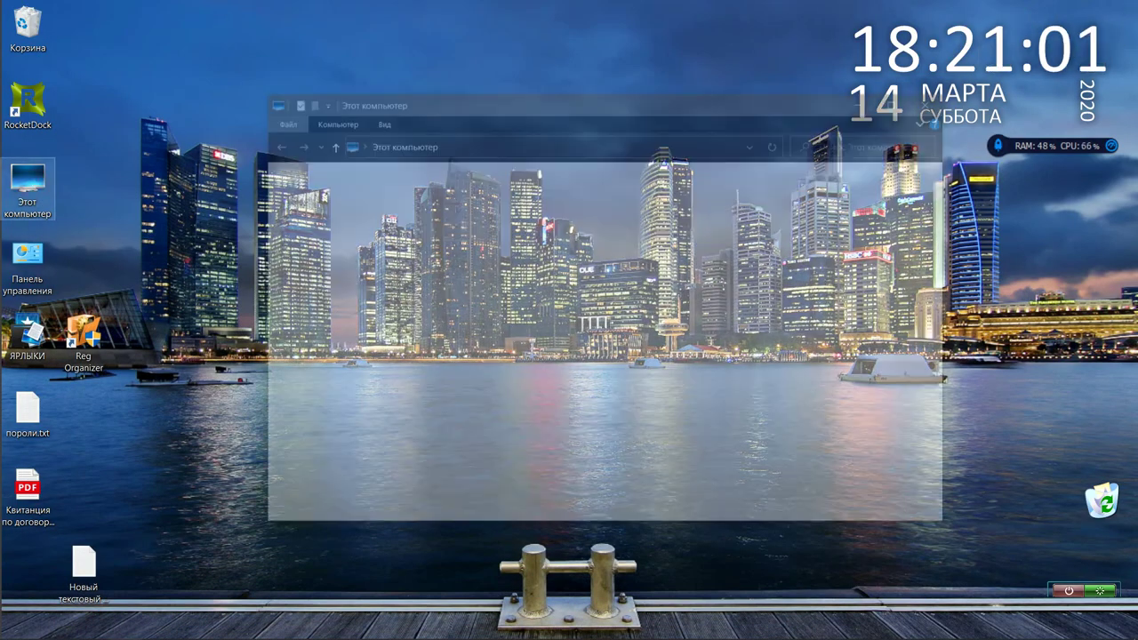
pyautogui.click(687, 299)
pyautogui.doubleClick(687, 299)
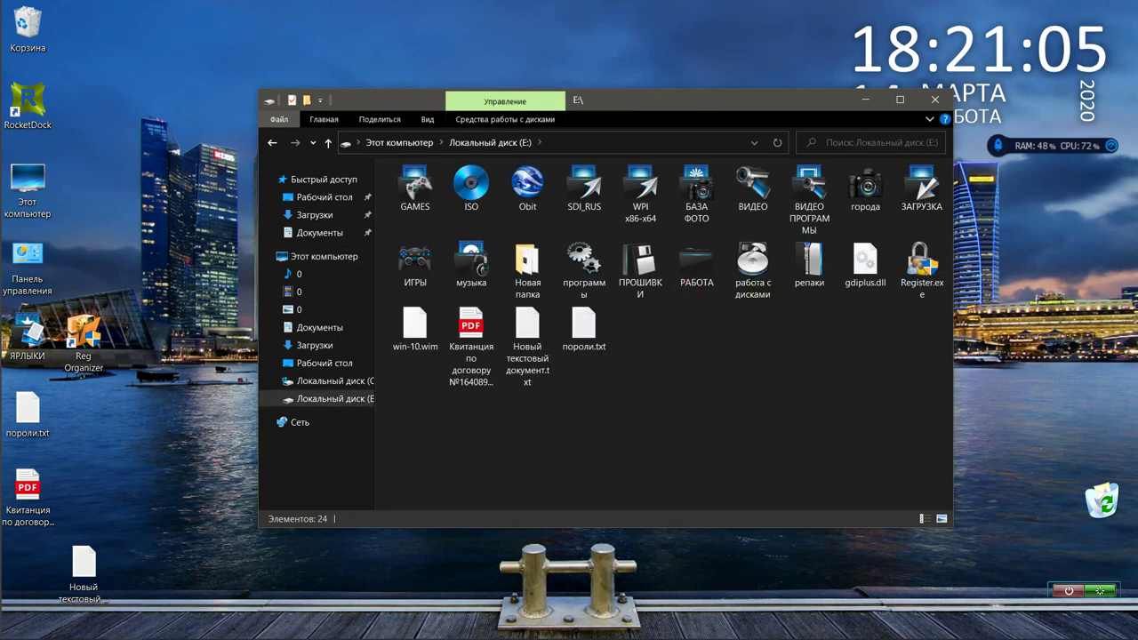
pyautogui.click(921, 187)
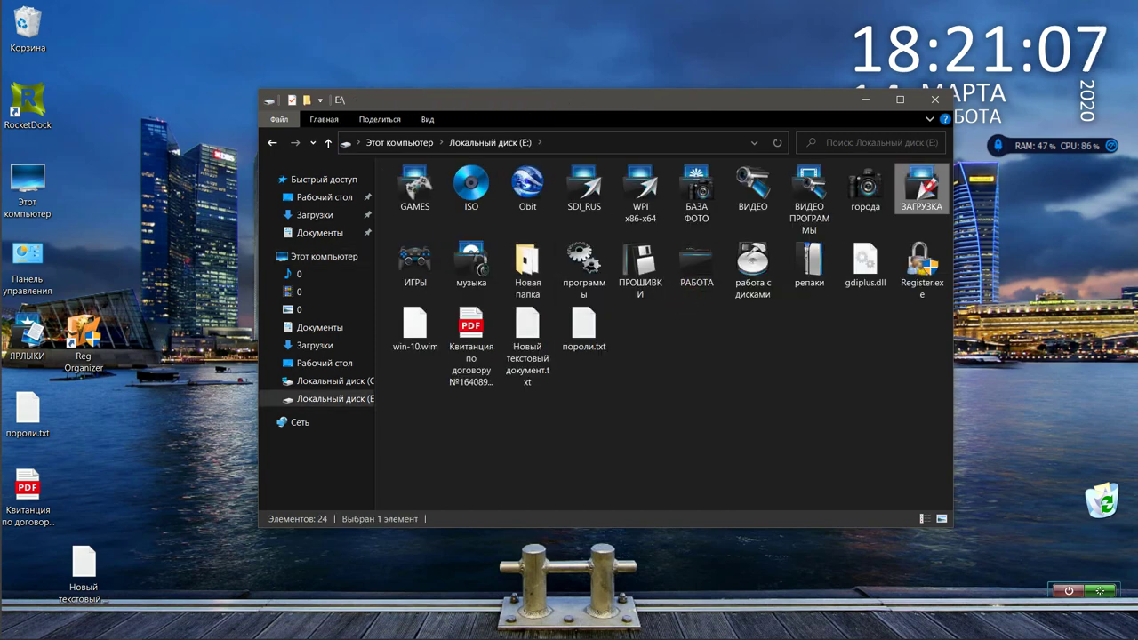
pyautogui.doubleClick(921, 187)
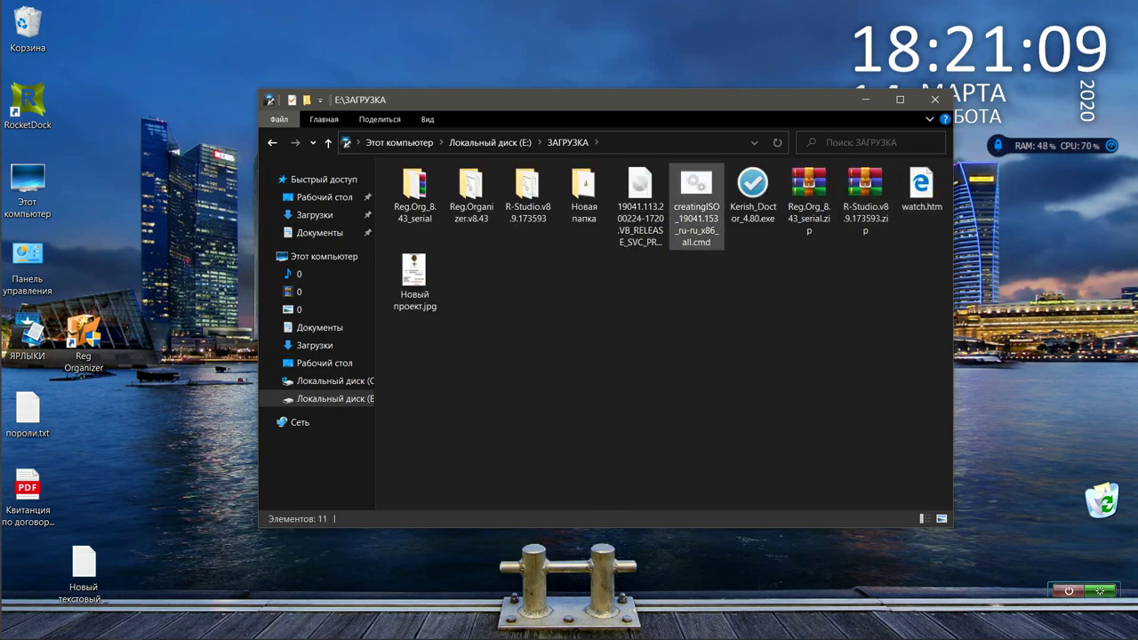
# - Run creatingISO_19041.153_ru-ru_x86_all.cmd as administrator
pyautogui.click(698, 186)
pyautogui.rightClick(704, 185)
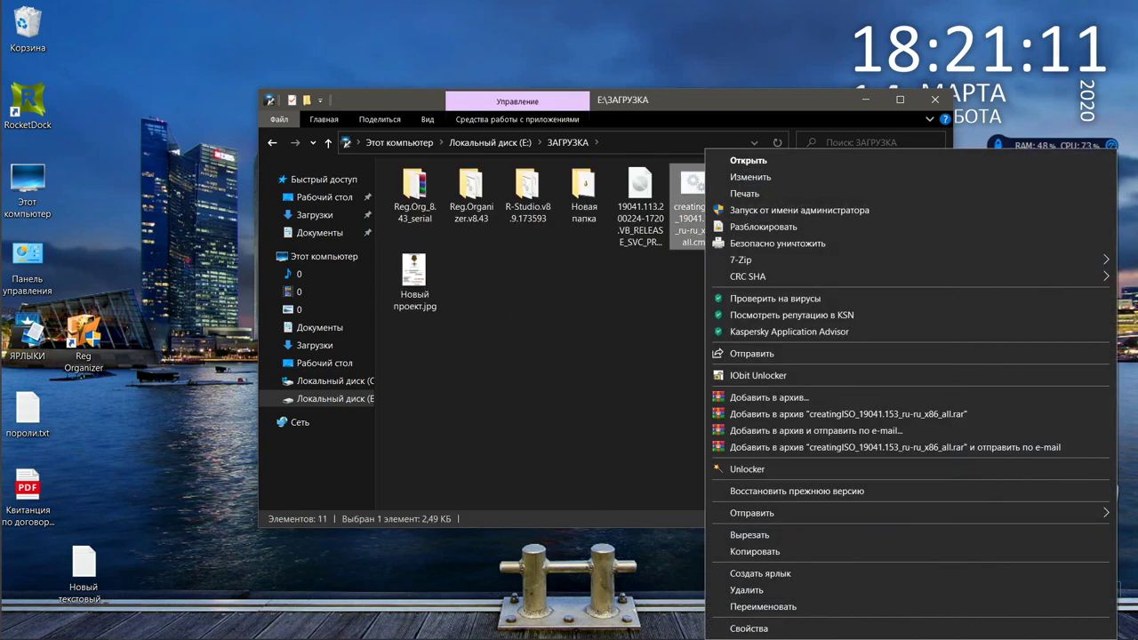
pyautogui.click(800, 209)
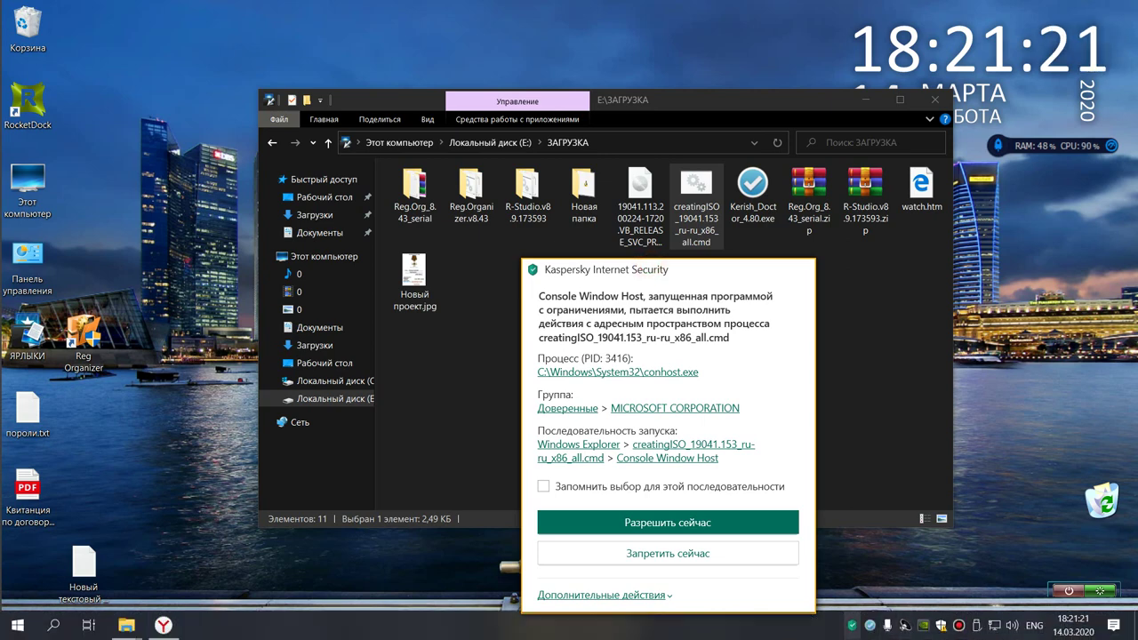
# - Pause Kaspersky Internet Security protection with the preselected pause option so the script can run
pyautogui.rightClick(852, 626)
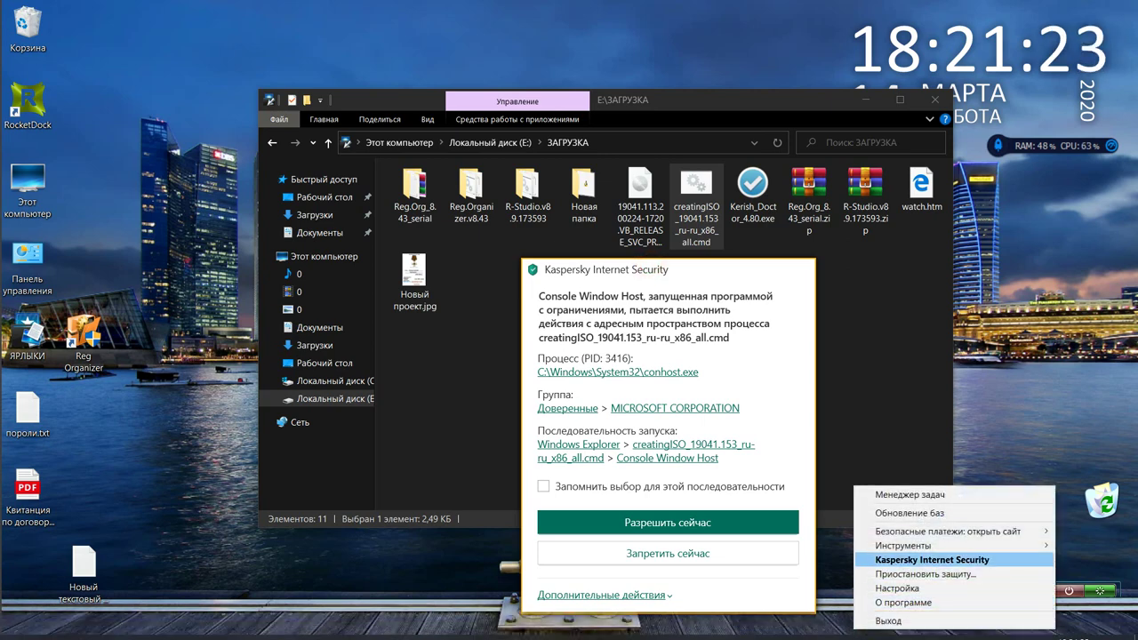
pyautogui.click(893, 573)
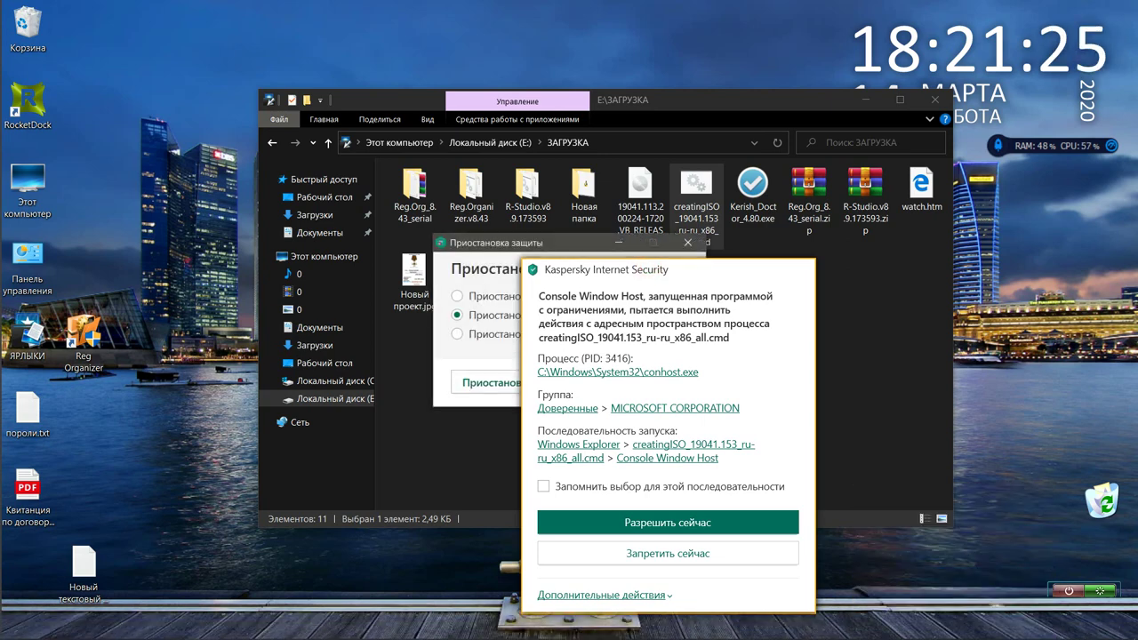
pyautogui.click(471, 380)
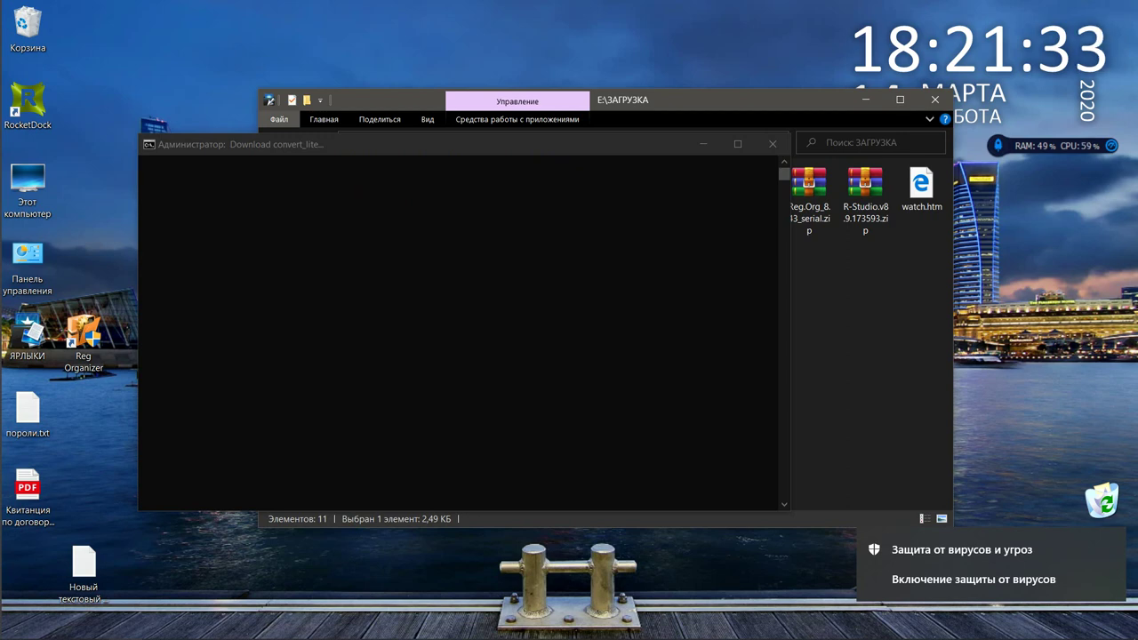
# - Move the script's console window clear of the folder's files, and close it to stop the file download
pyautogui.moveTo(659, 147)
pyautogui.mouseDown()
pyautogui.moveTo(625, 142)
pyautogui.moveTo(565, 97)
pyautogui.mouseUp()
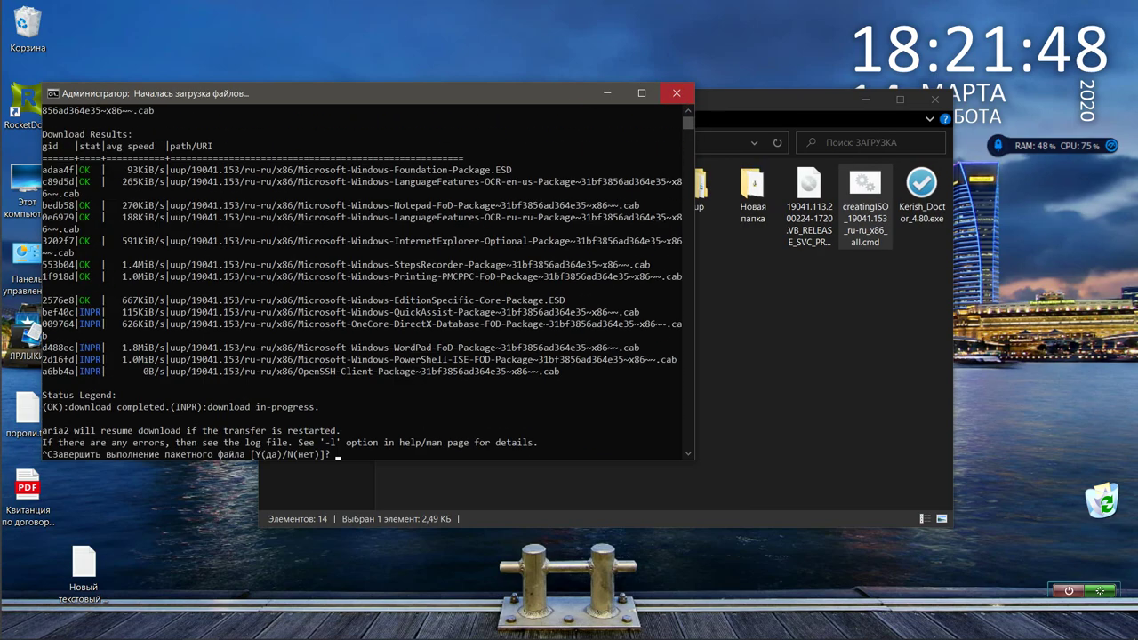
pyautogui.click(677, 93)
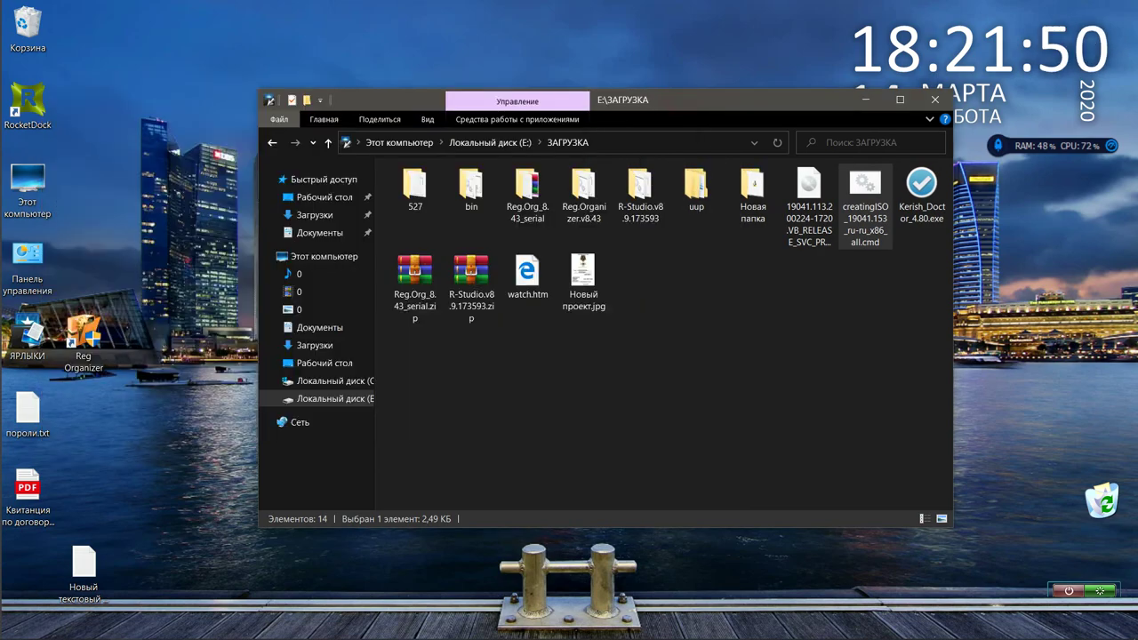
# - Delete the uup, 527 and bin folders and creatingISO_19041.153_ru-ru_x86_all.cmd from the ЗАГРУЗКА folder
pyautogui.moveTo(696, 187); pyautogui.dragTo(28, 36)
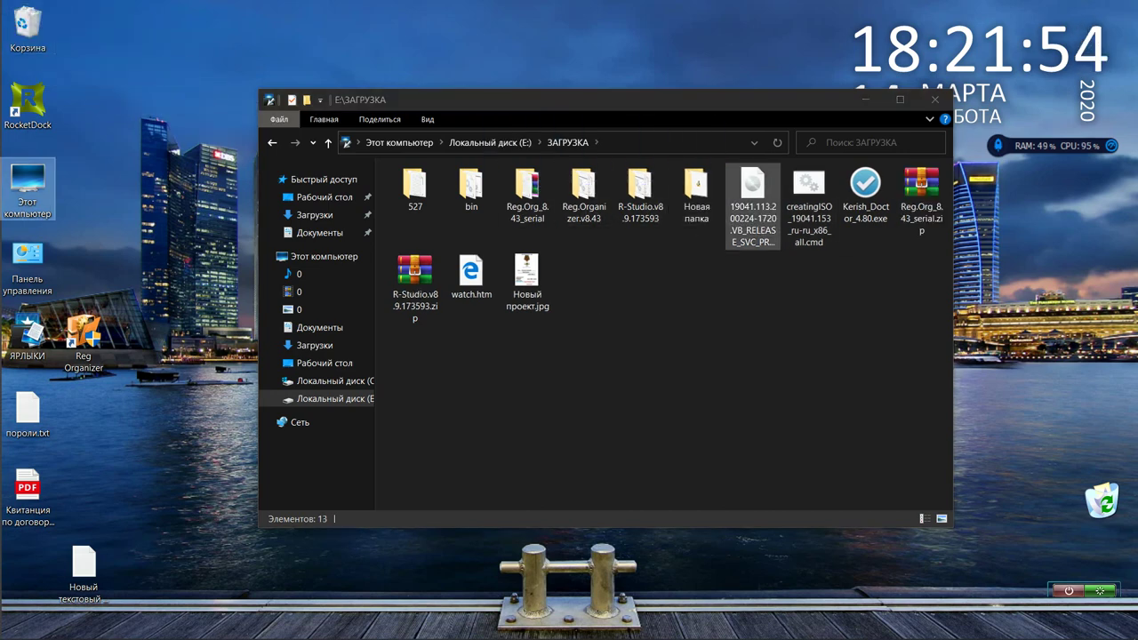
pyautogui.moveTo(809, 191); pyautogui.dragTo(28, 36)
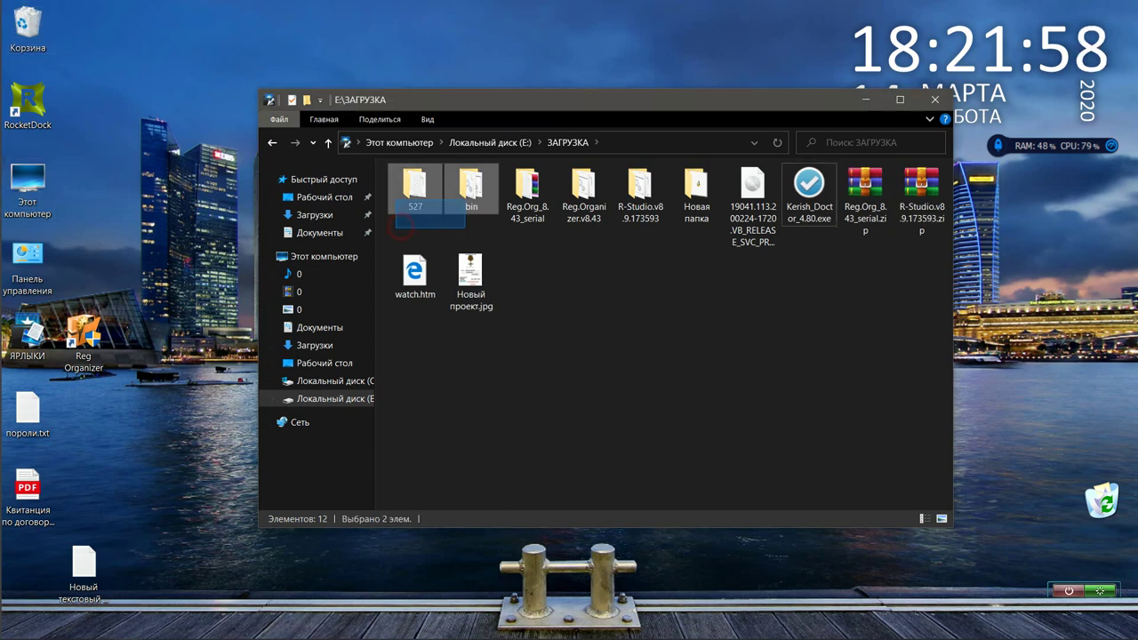
pyautogui.keyDown('ctrl'); pyautogui.click(458, 191); pyautogui.keyUp('ctrl')
pyautogui.moveTo(458, 190); pyautogui.dragTo(28, 31)
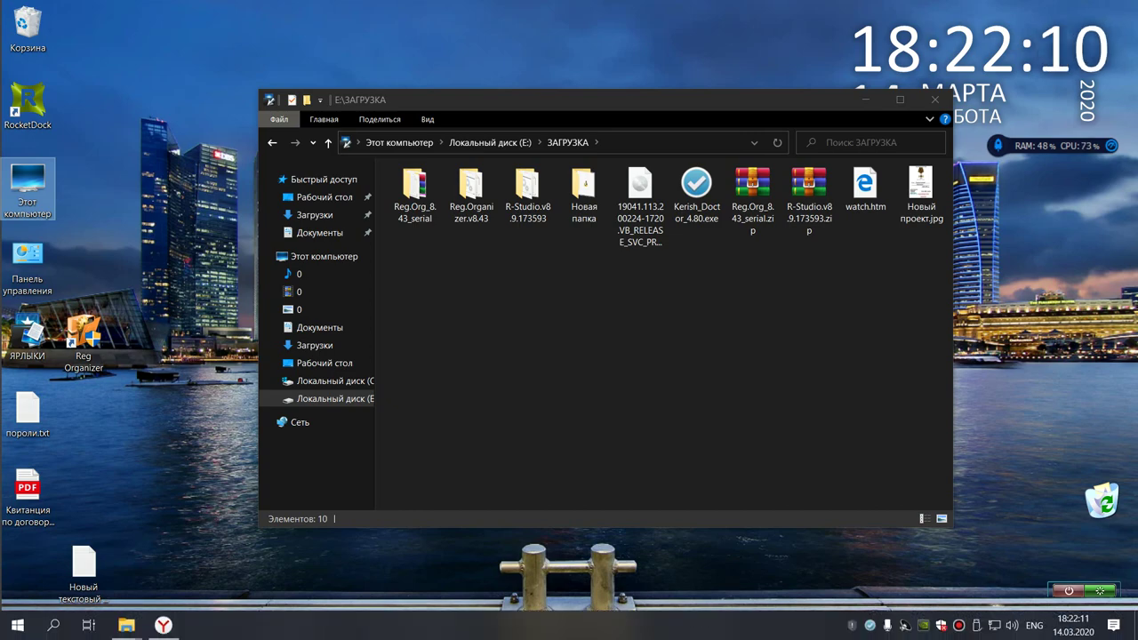
# - Switch to Yandex Browser and look through the uploaded videos on the KORSAR YouTube channel page
pyautogui.click(163, 625)
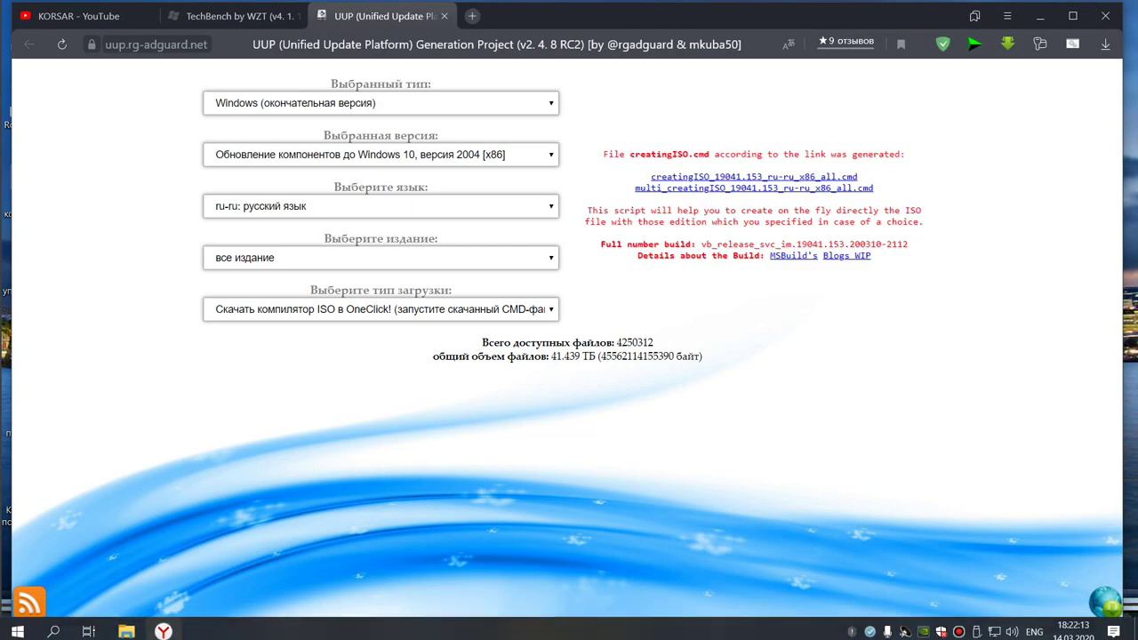
pyautogui.click(116, 12)
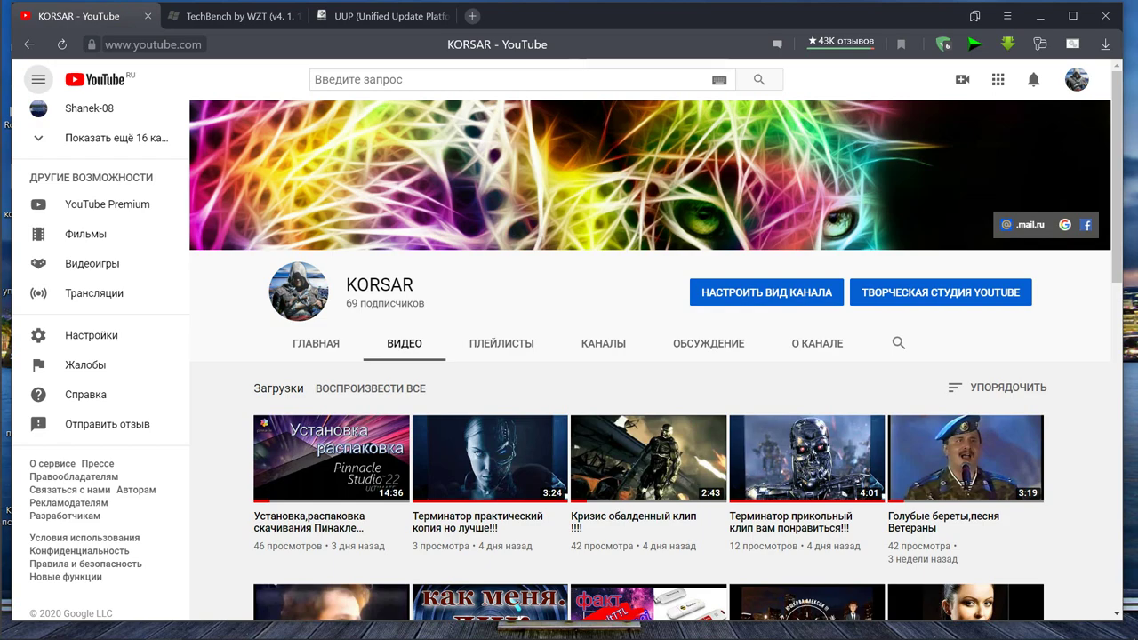
pyautogui.scroll(-10, 649, 391)
pyautogui.scroll(9, 650, 391)
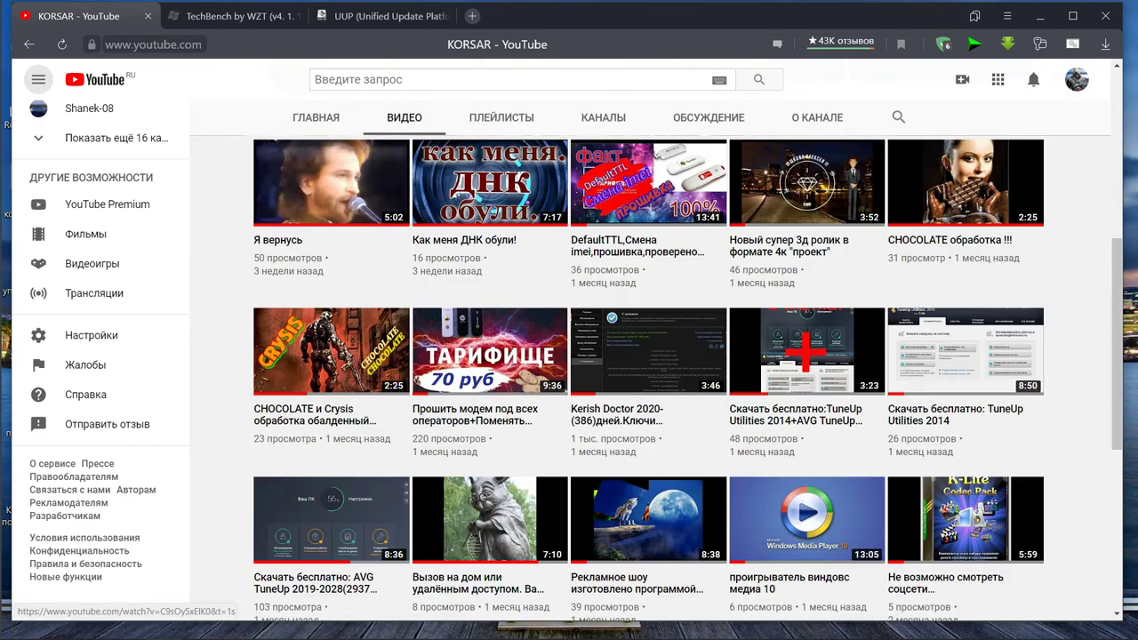
pyautogui.scroll(-12, 649, 392)
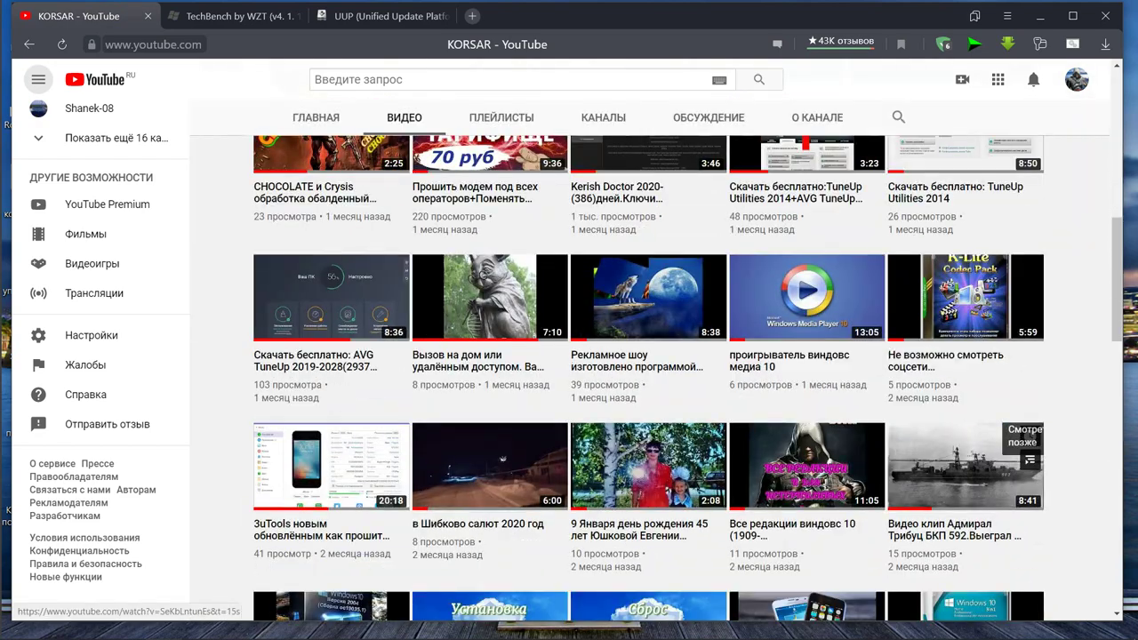
pyautogui.scroll(-5, 649, 391)
pyautogui.scroll(11, 649, 391)
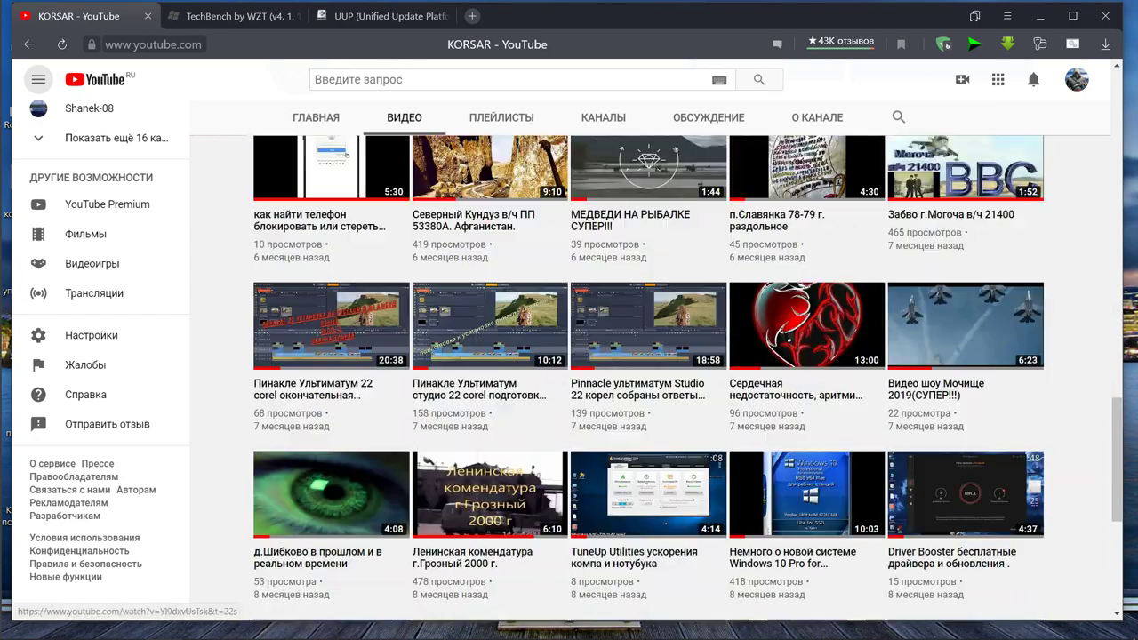
pyautogui.scroll(8, 649, 392)
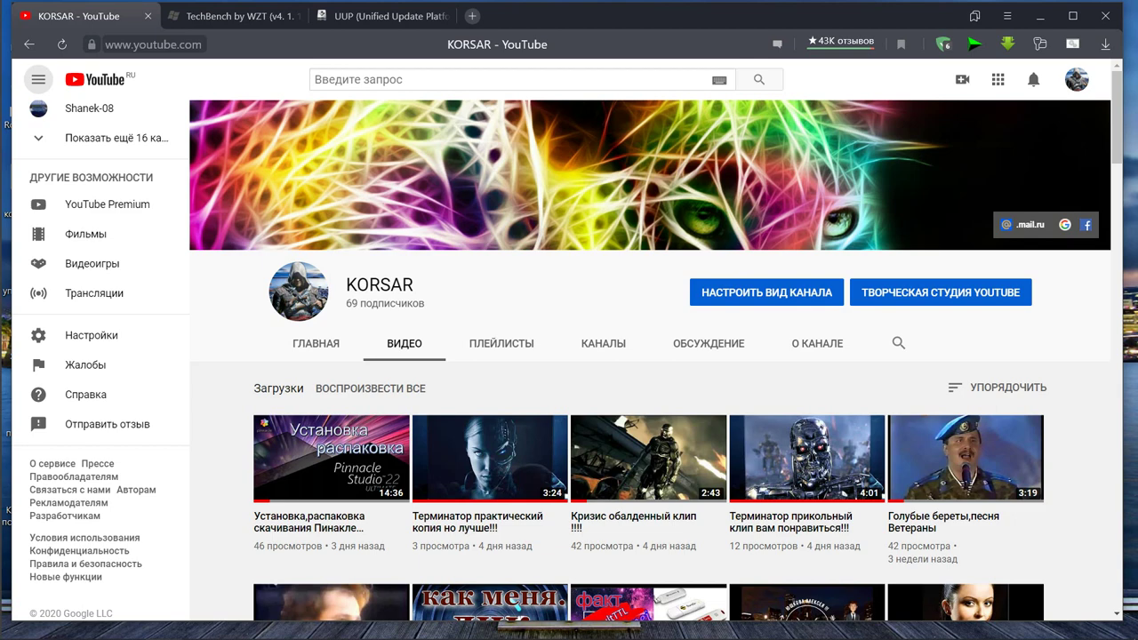
# - Review the KORSAR channel's uploads again, from the newest videos to those about ten months old and back
pyautogui.scroll(-4, 965, 426)
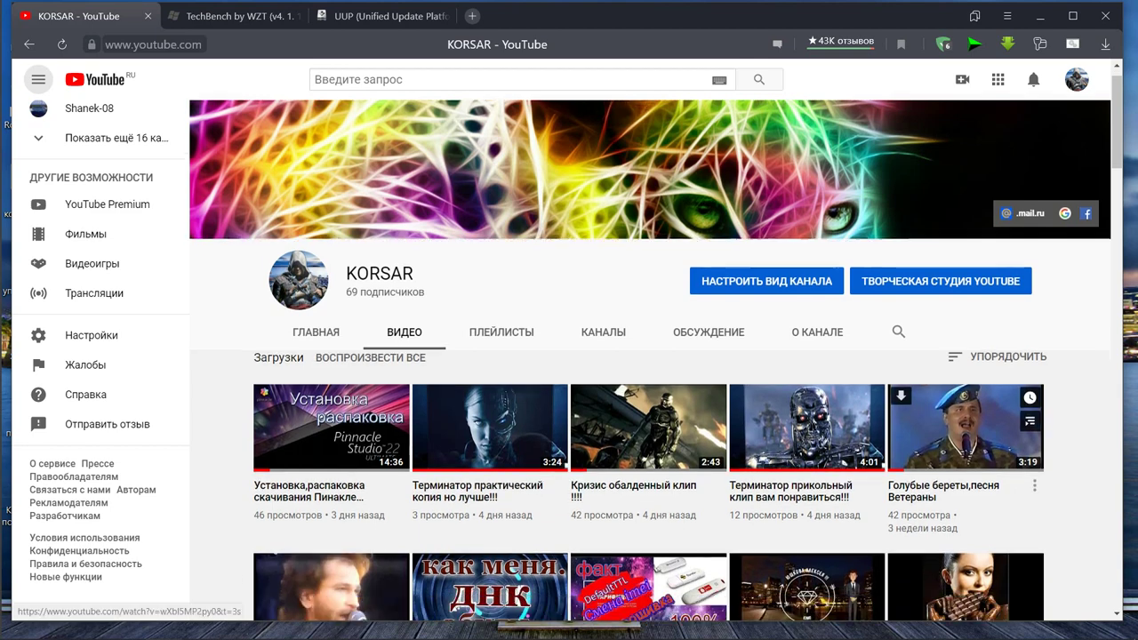
pyautogui.scroll(-2, 978, 498)
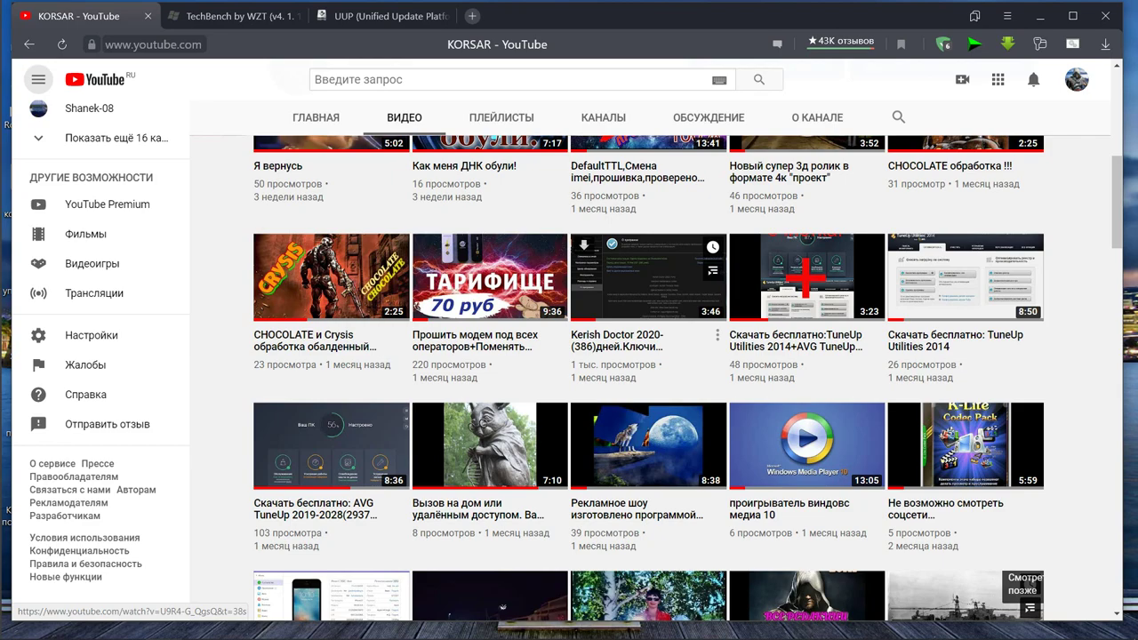
pyautogui.scroll(-5, 649, 373)
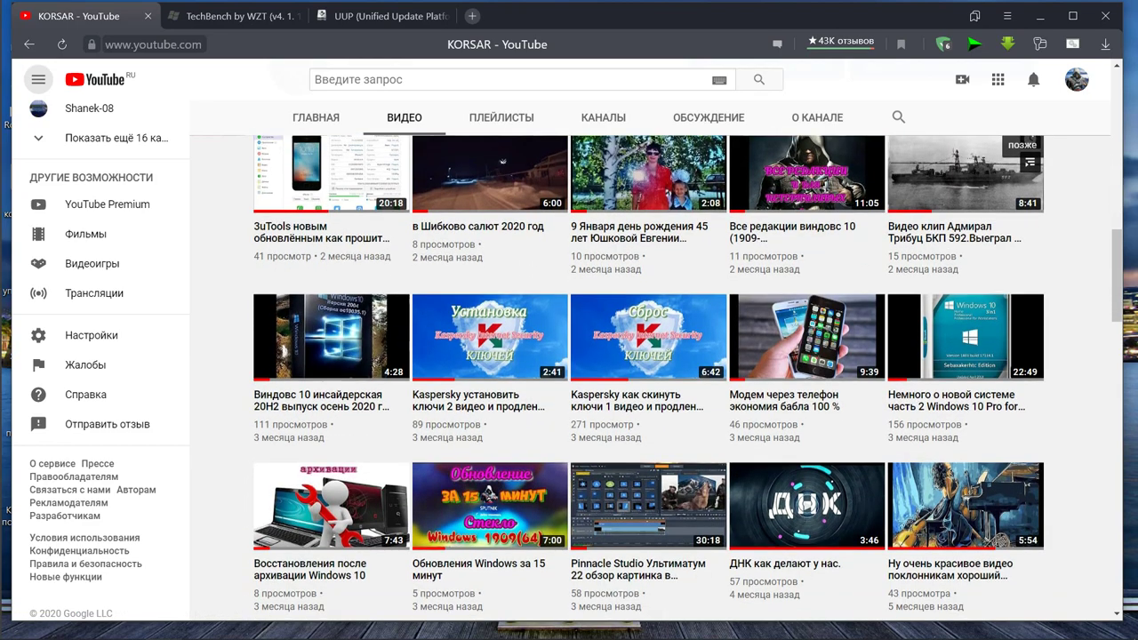
pyautogui.scroll(-9, 649, 320)
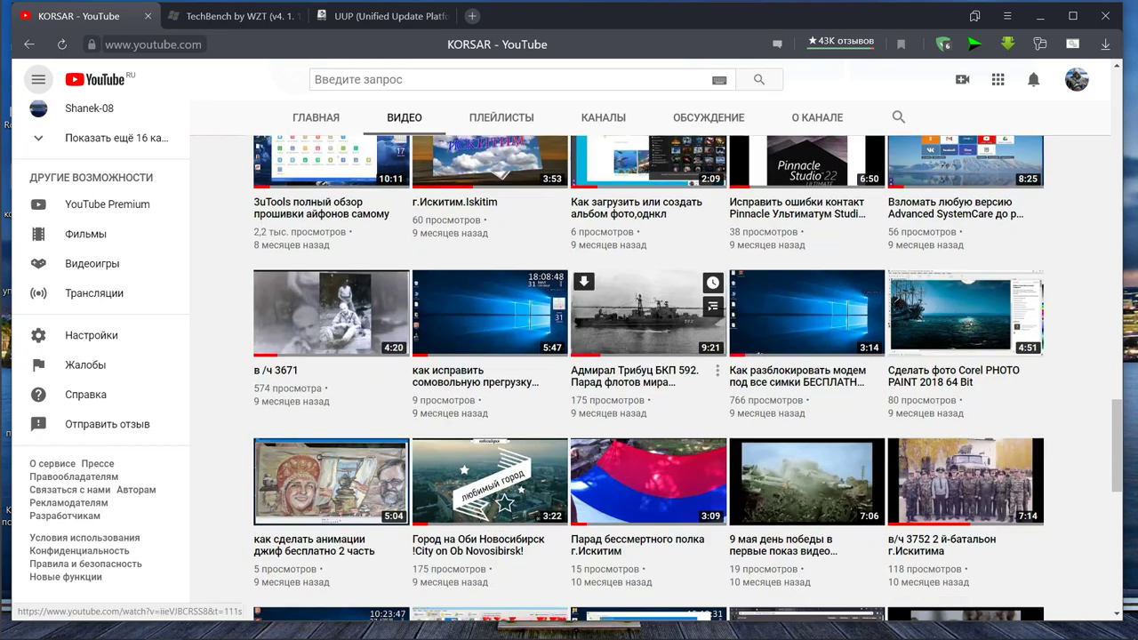
pyautogui.scroll(8, 649, 293)
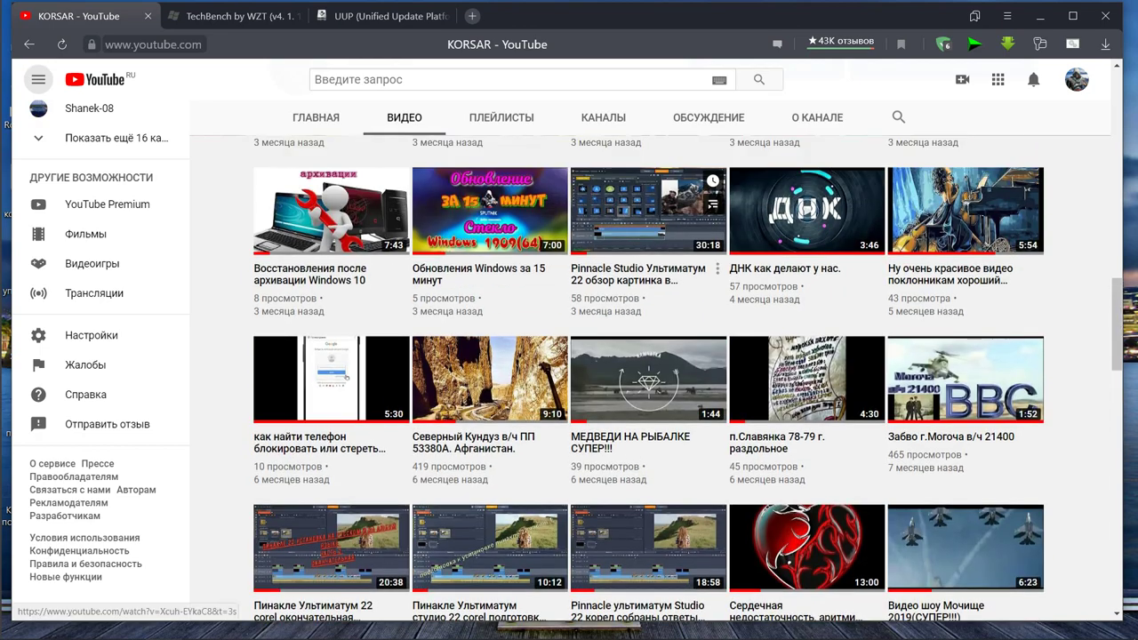
pyautogui.scroll(10, 649, 373)
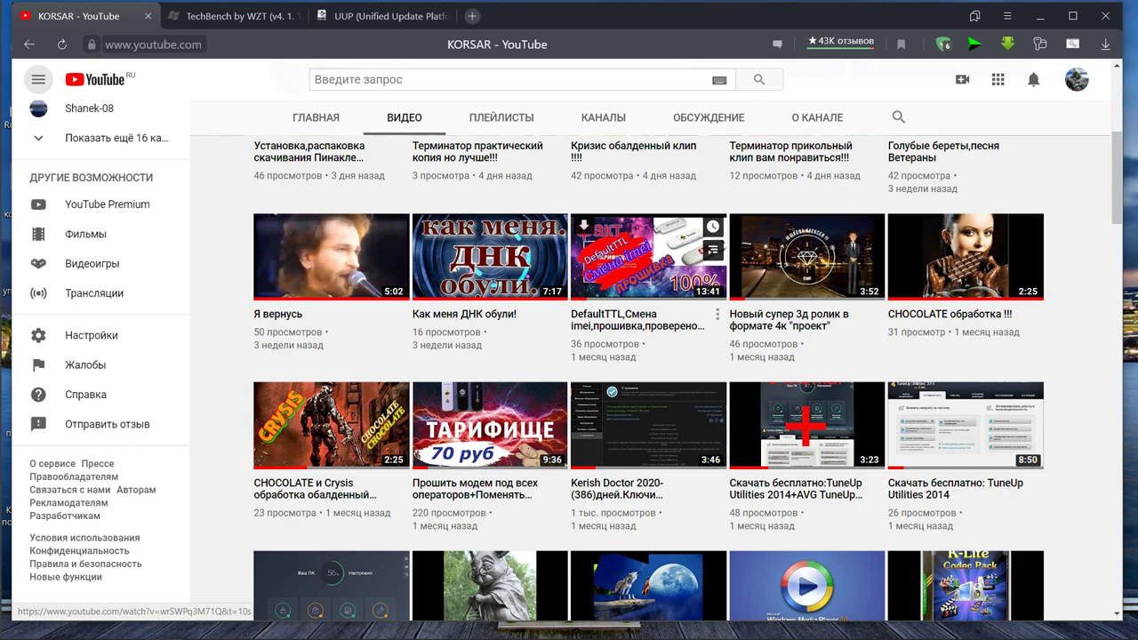
pyautogui.scroll(2, 649, 258)
pyautogui.scroll(-1, 649, 258)
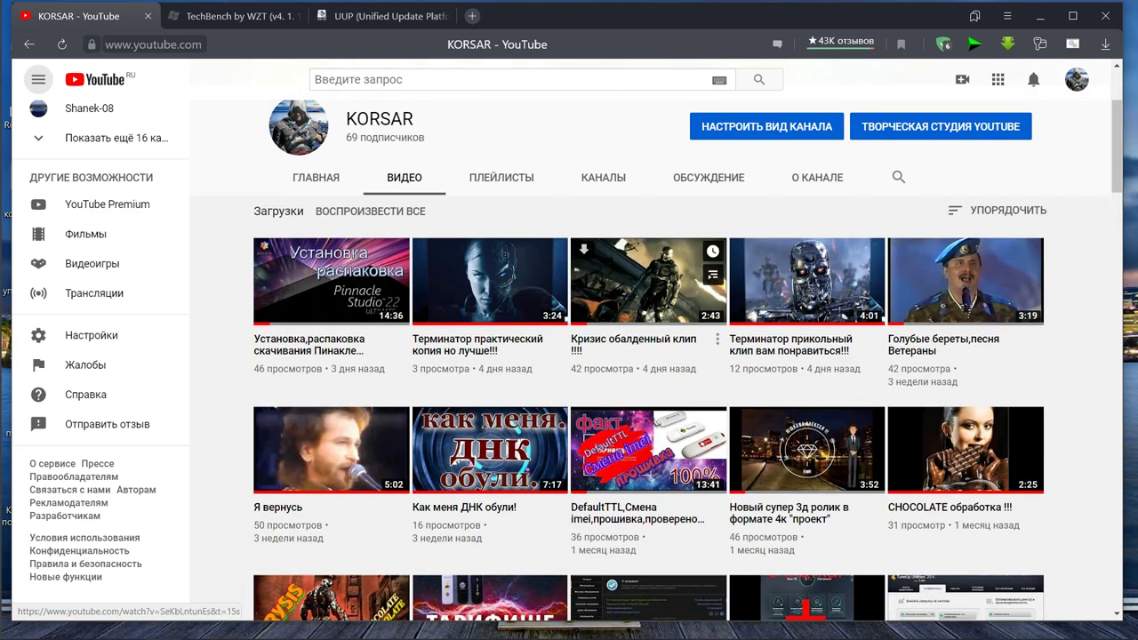
pyautogui.scroll(-1, 649, 284)
pyautogui.scroll(1, 650, 285)
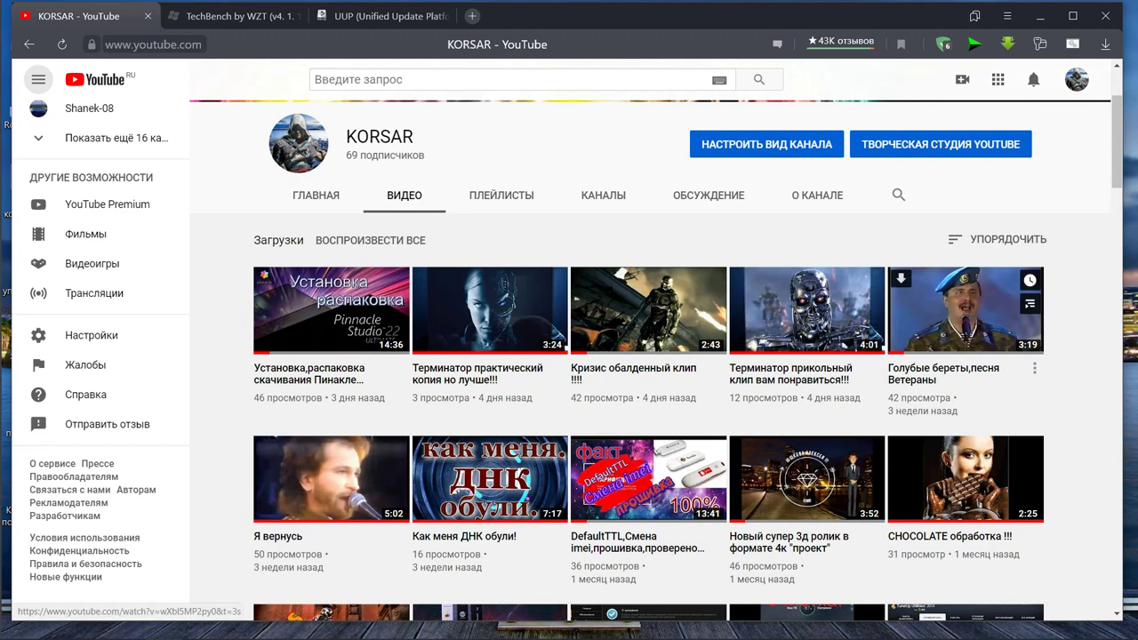